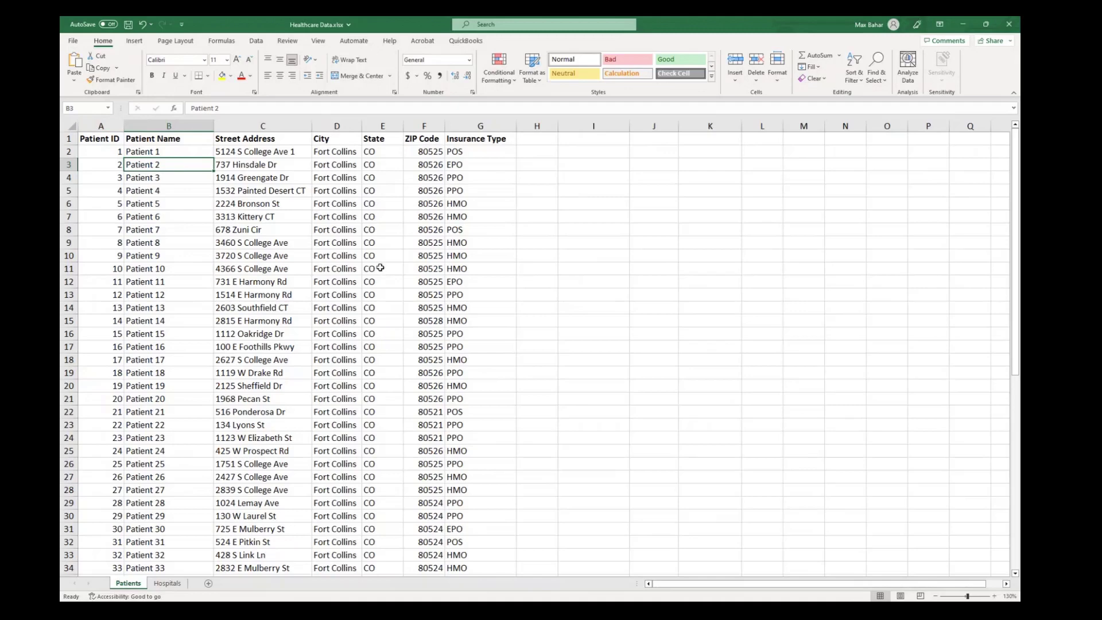
Step: Examine the address and insurance type columns on the Patients sheet and the records on the Hospitals sheet
click(263, 127)
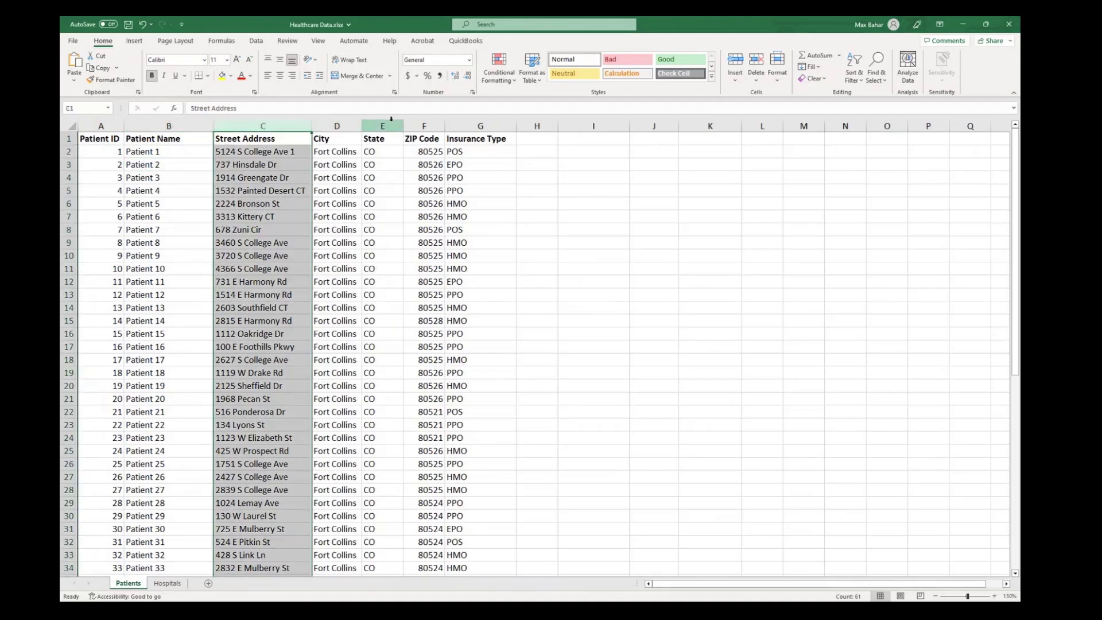
click(499, 123)
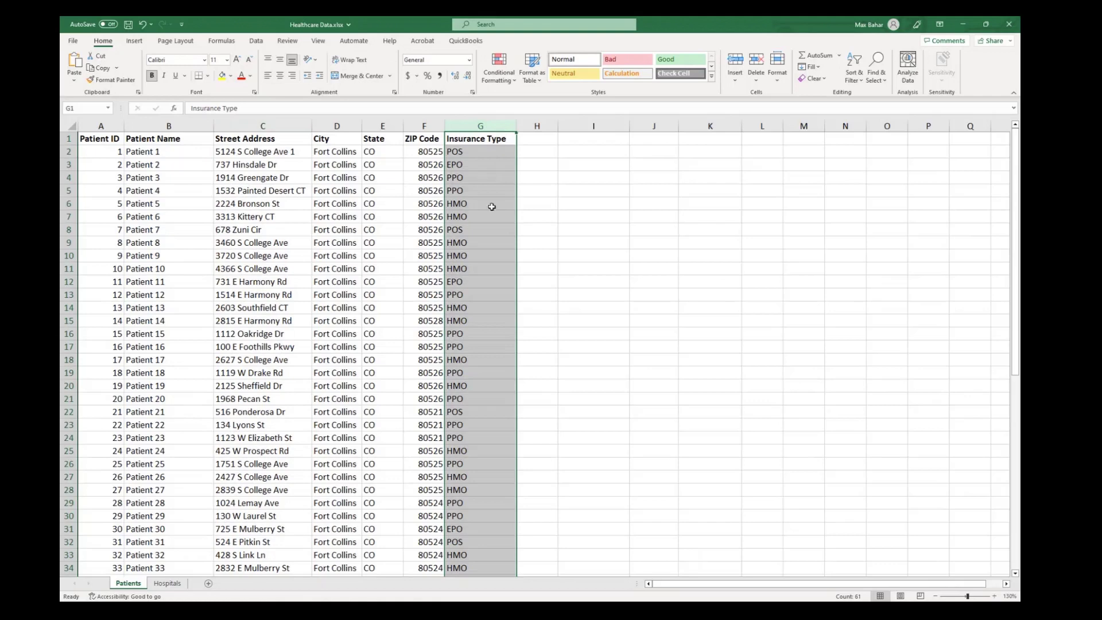
scroll(490, 223, down, 6)
scroll(487, 241, up, 6)
click(172, 586)
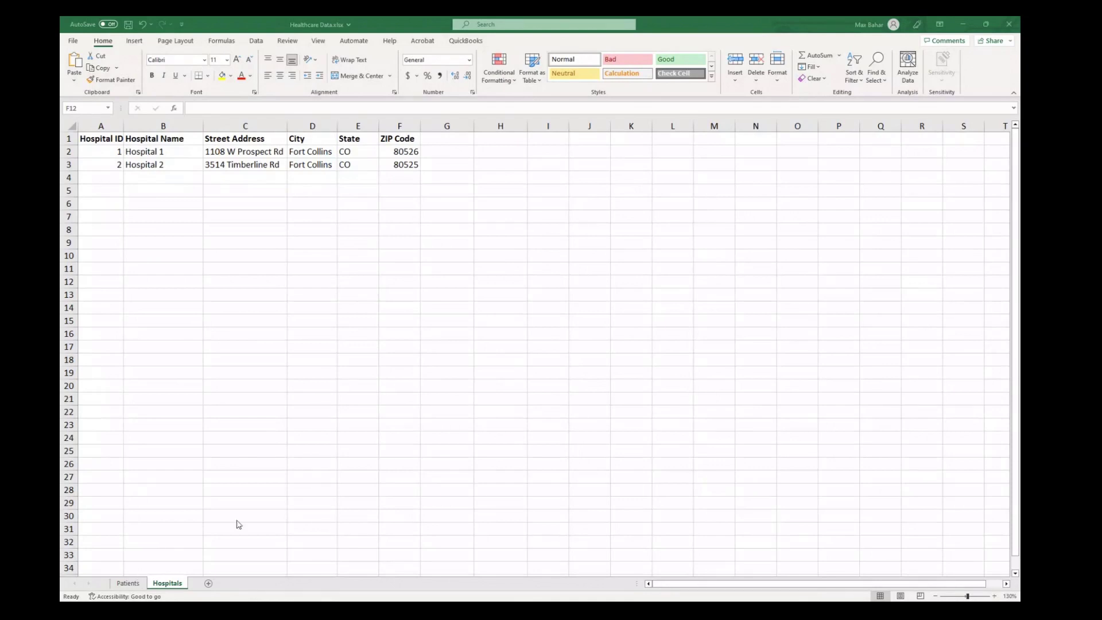
click(128, 583)
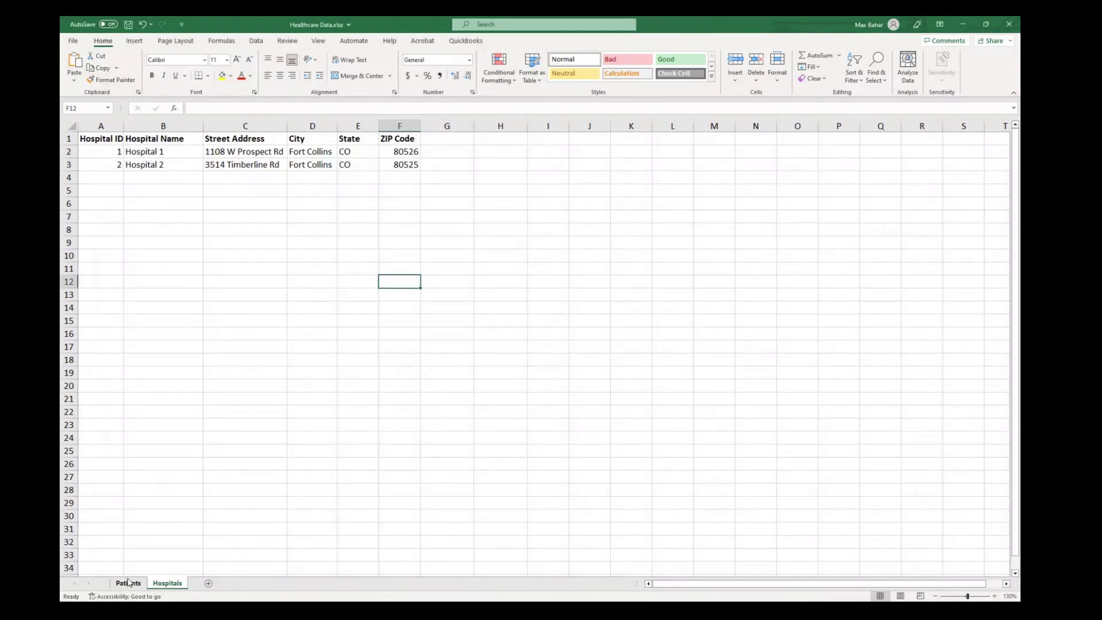
click(128, 583)
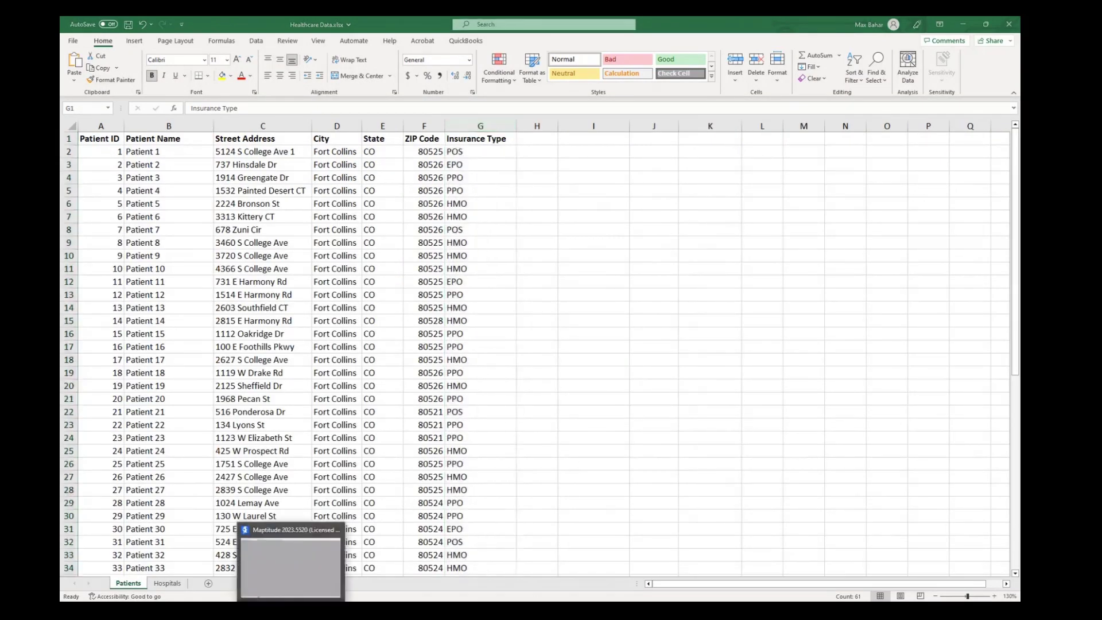
Step: Switch to Maptitude and start a new map of my data from the Patients sheet of Healthcare Data.xlsx in Documents
click(295, 554)
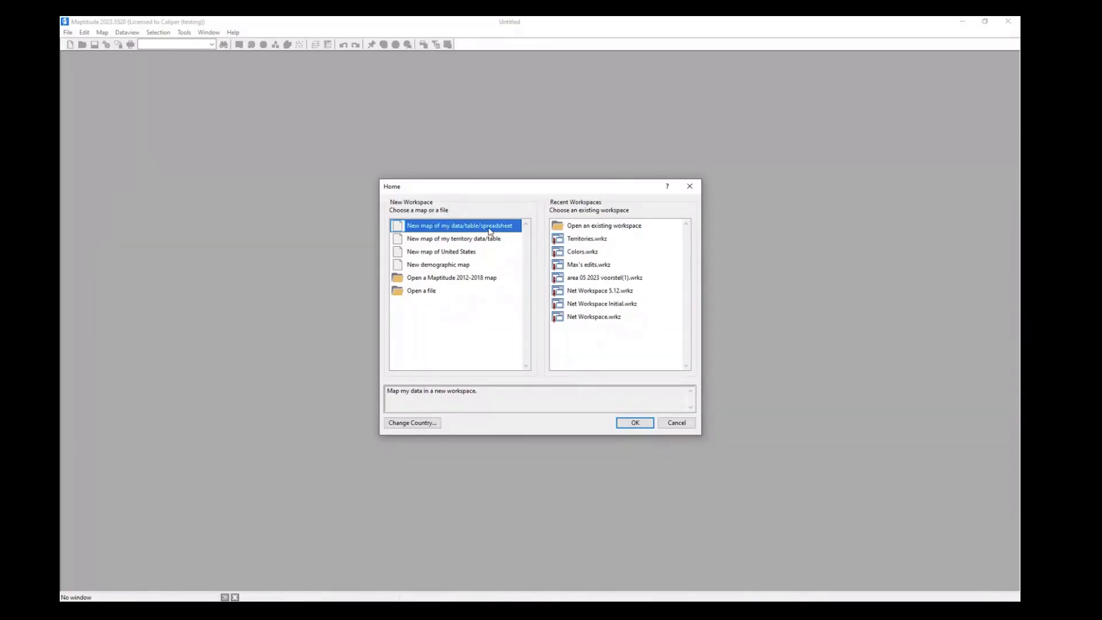
click(648, 426)
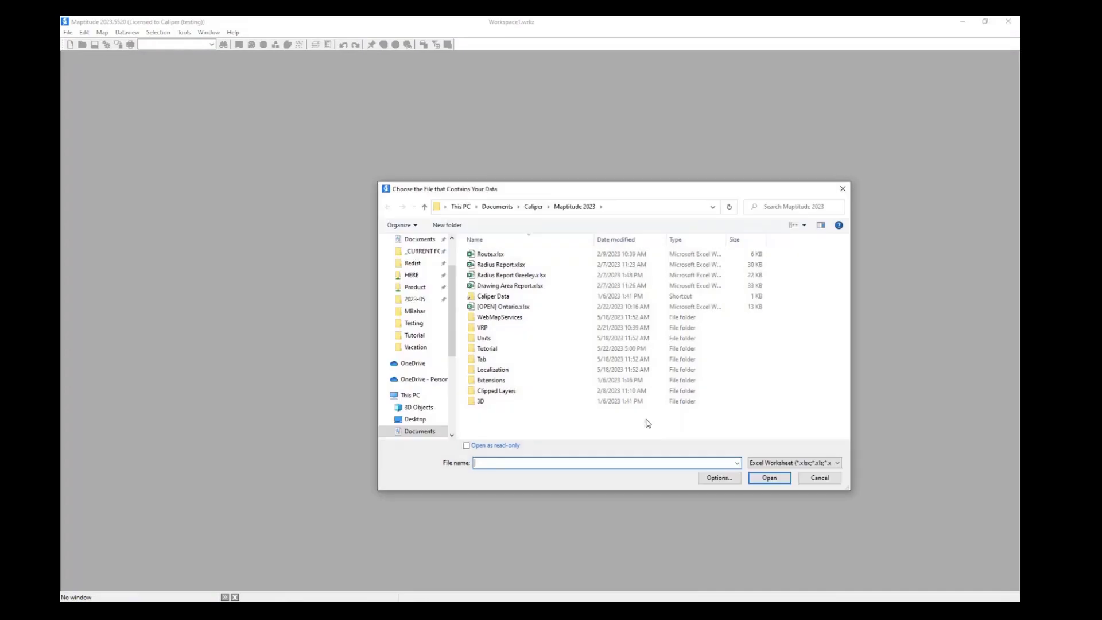
click(497, 207)
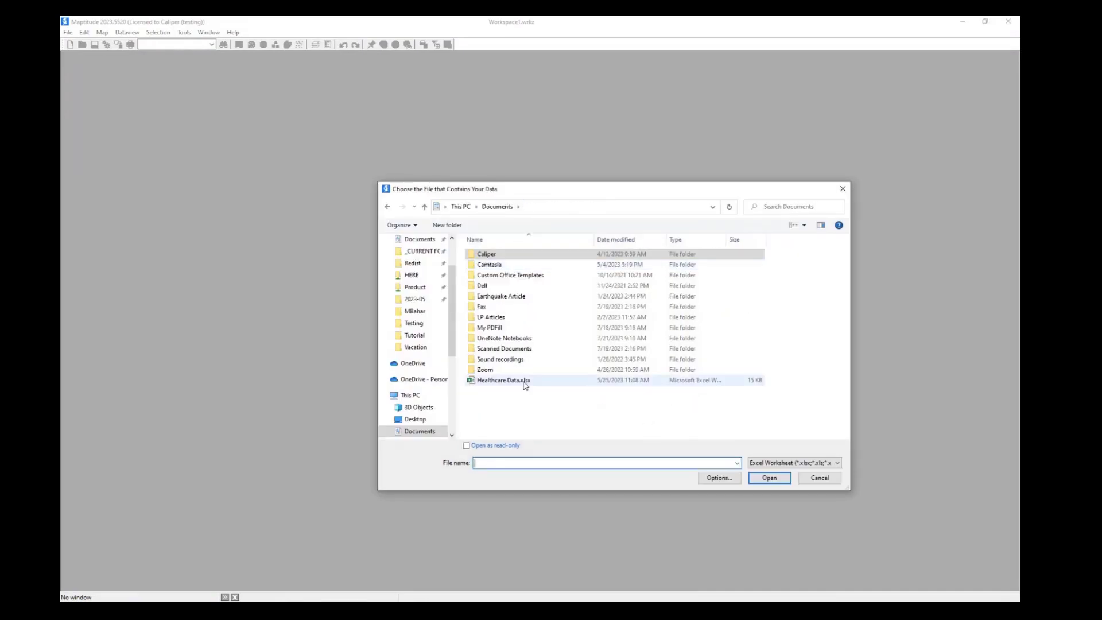
click(554, 380)
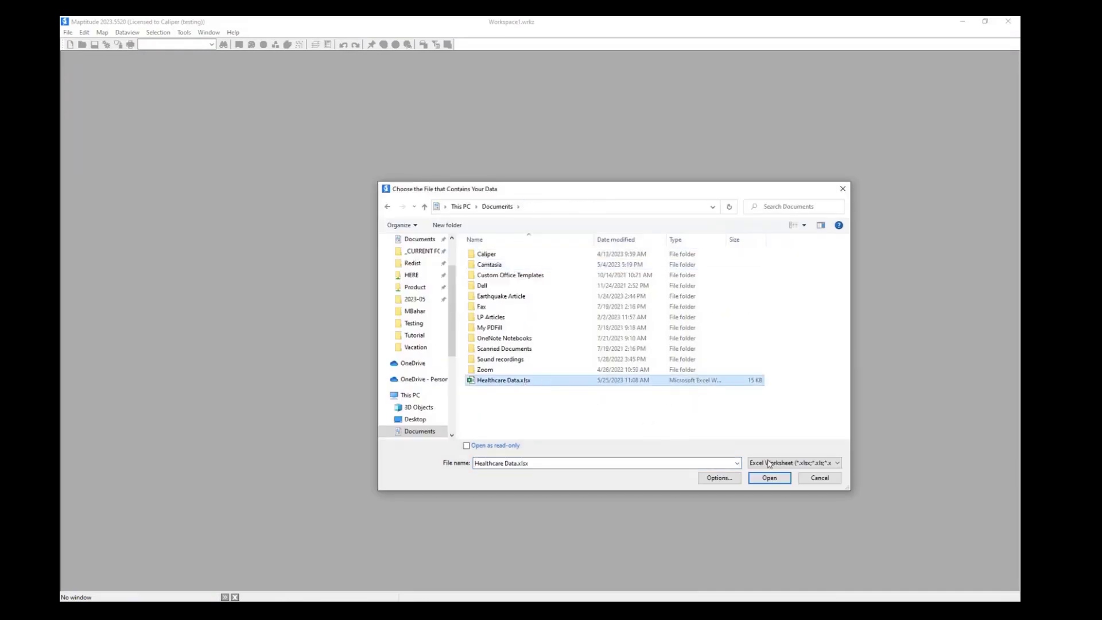
click(770, 478)
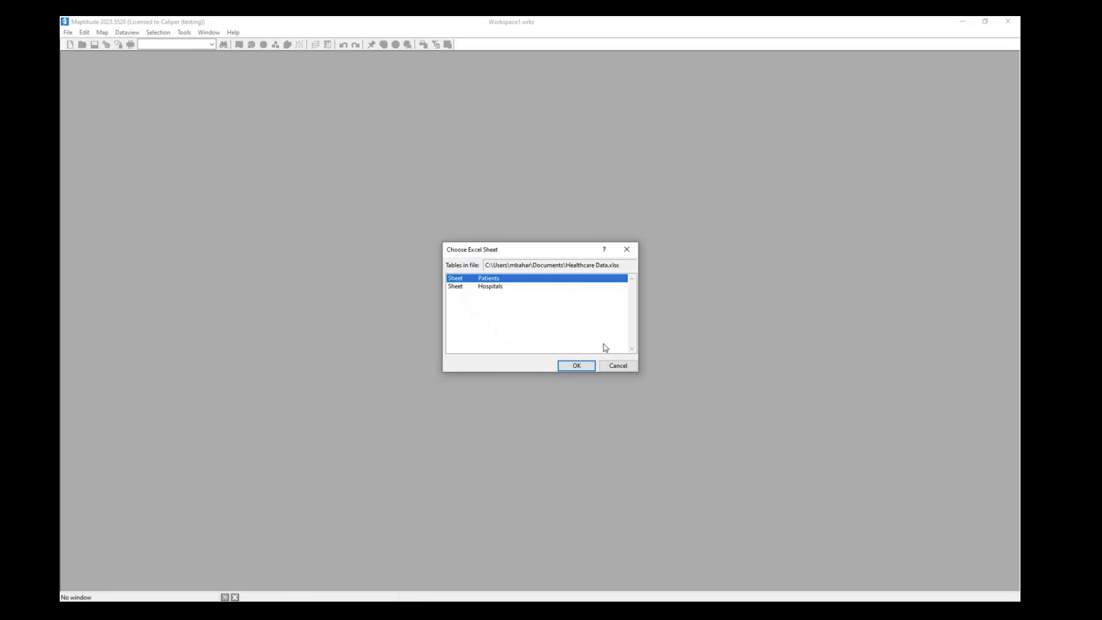
click(576, 364)
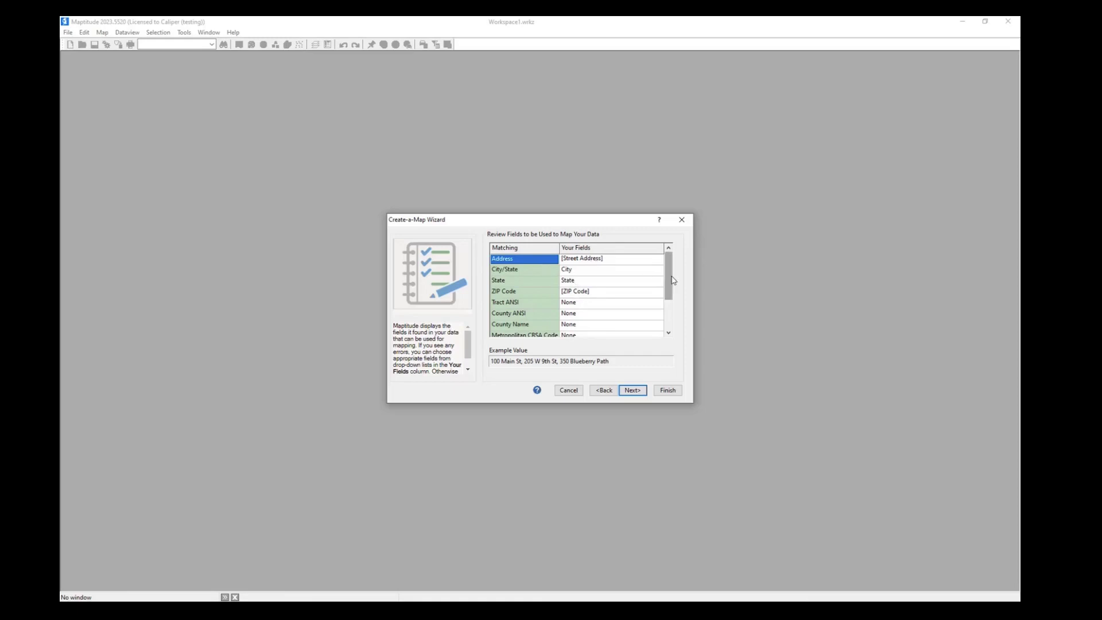
Step: Review the matched fields, then set the wizard to locate records by Address and import the data to map it
drag(668, 276, 665, 315)
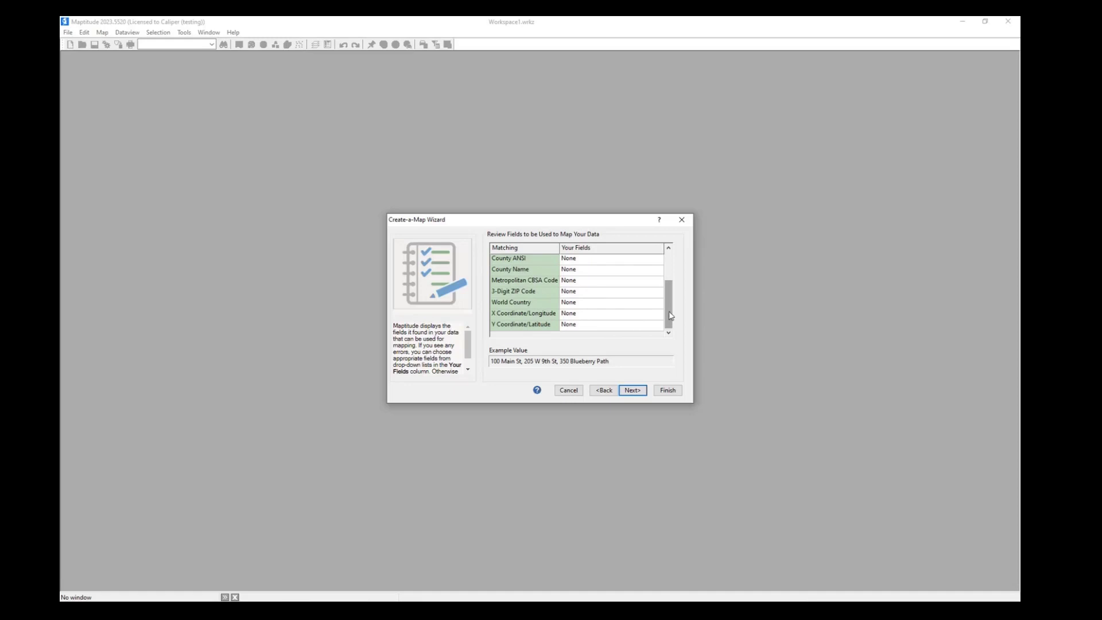
drag(669, 315, 669, 281)
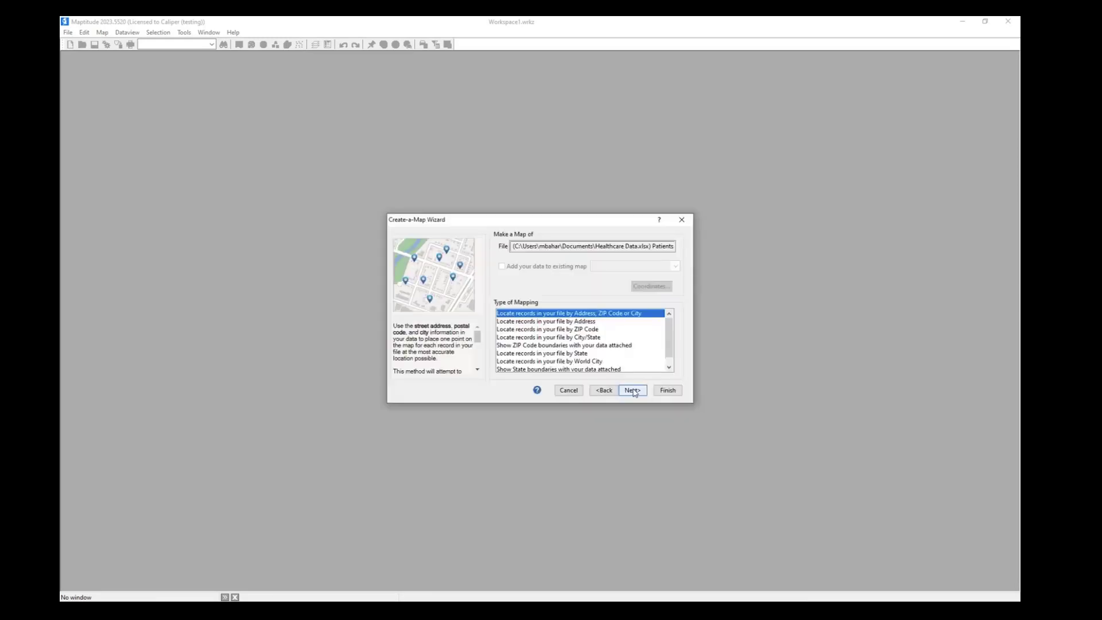
drag(669, 336, 669, 336)
click(500, 346)
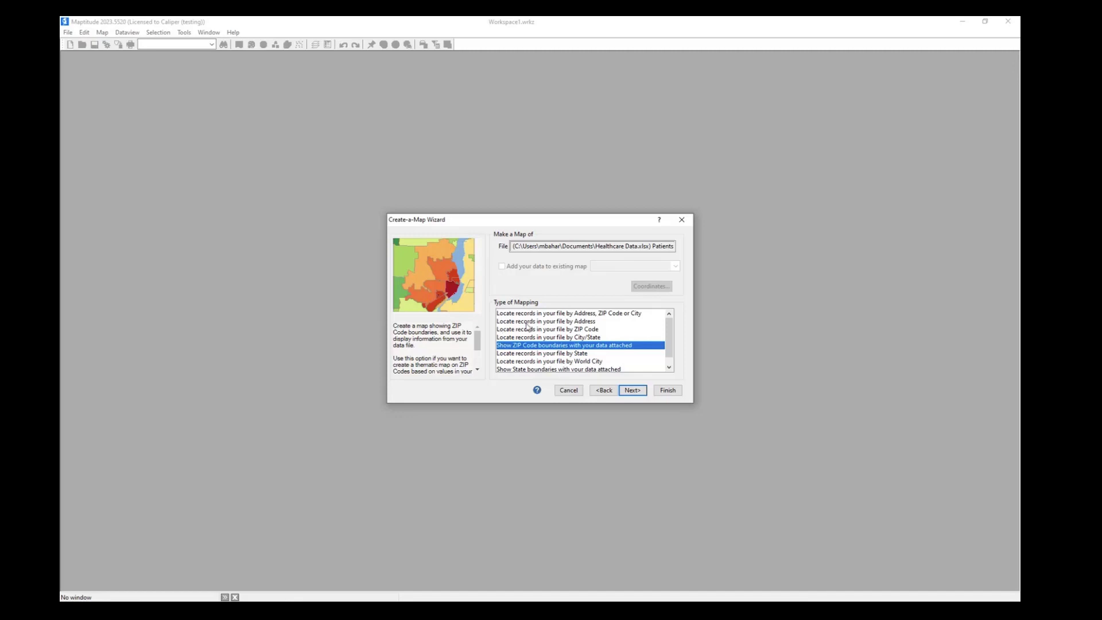
click(596, 322)
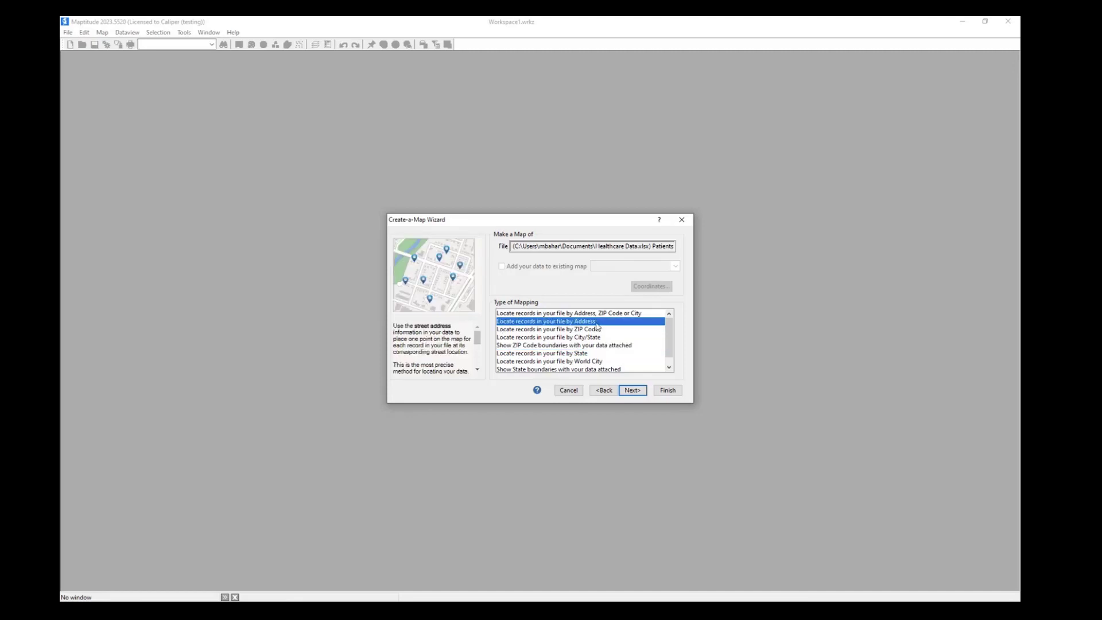
click(633, 391)
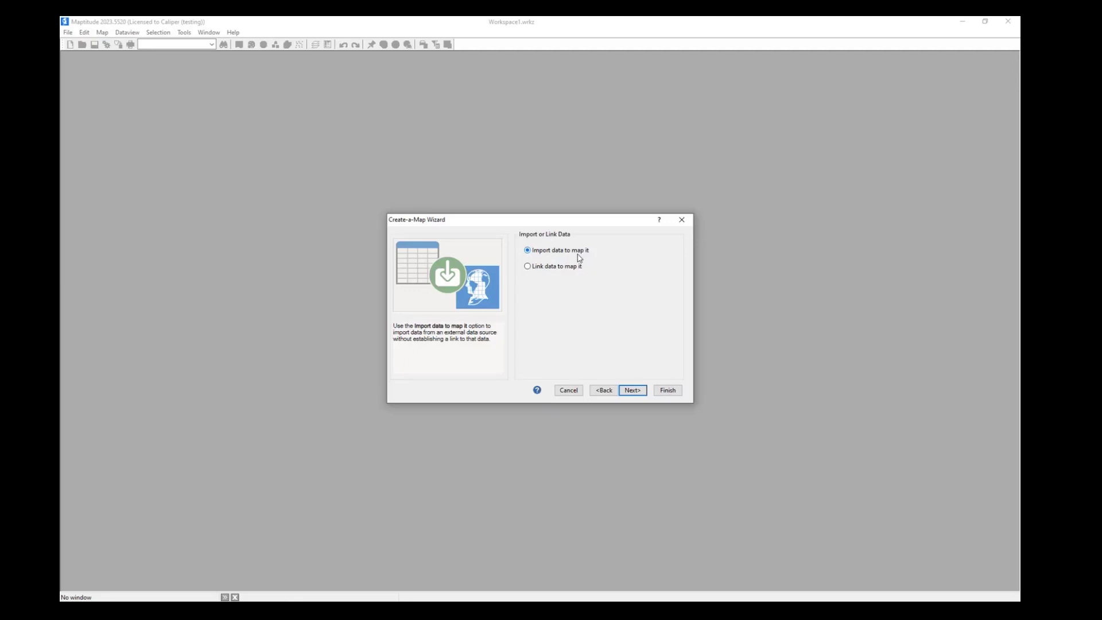
click(633, 391)
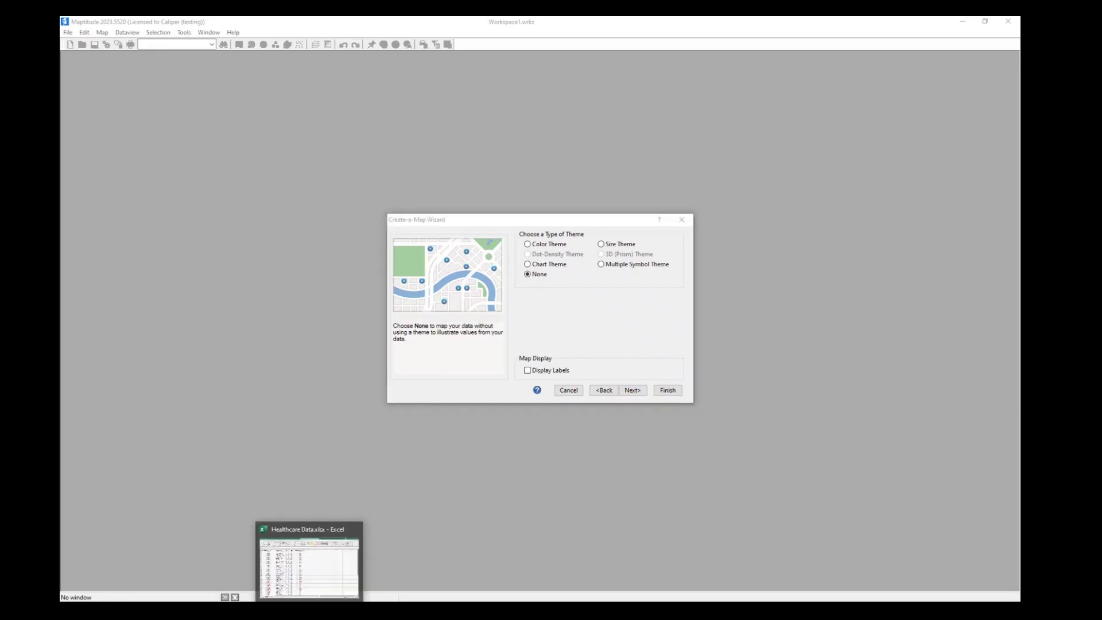
Step: Check the Insurance Type column in Excel, then set a Color Theme on Insurance Type in Maptitude with labels from Patient Name
click(308, 610)
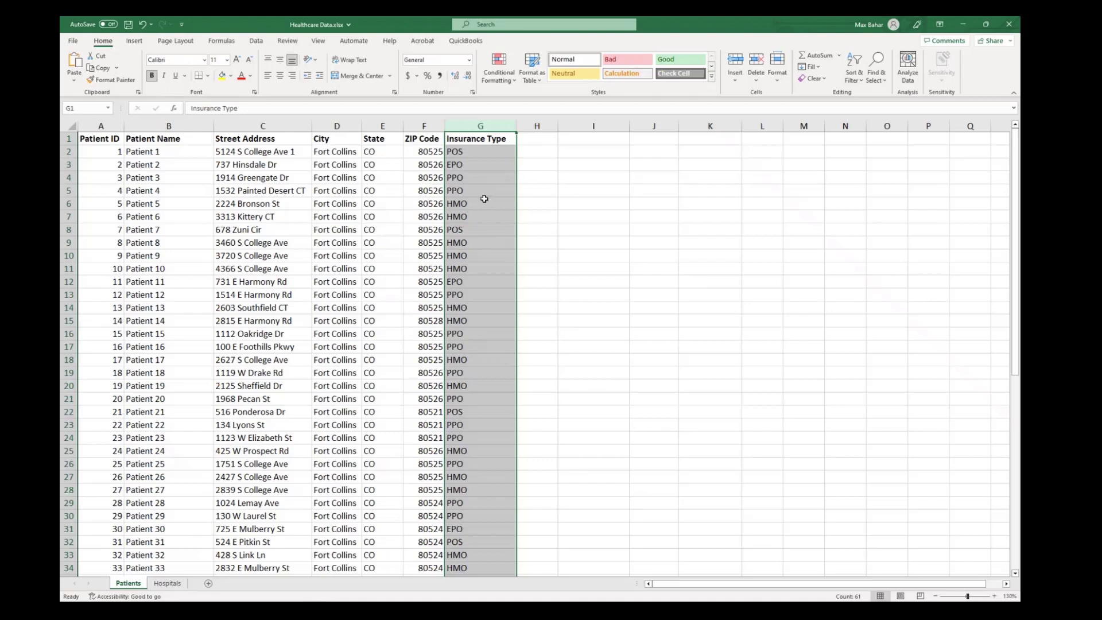
key(alt+Tab)
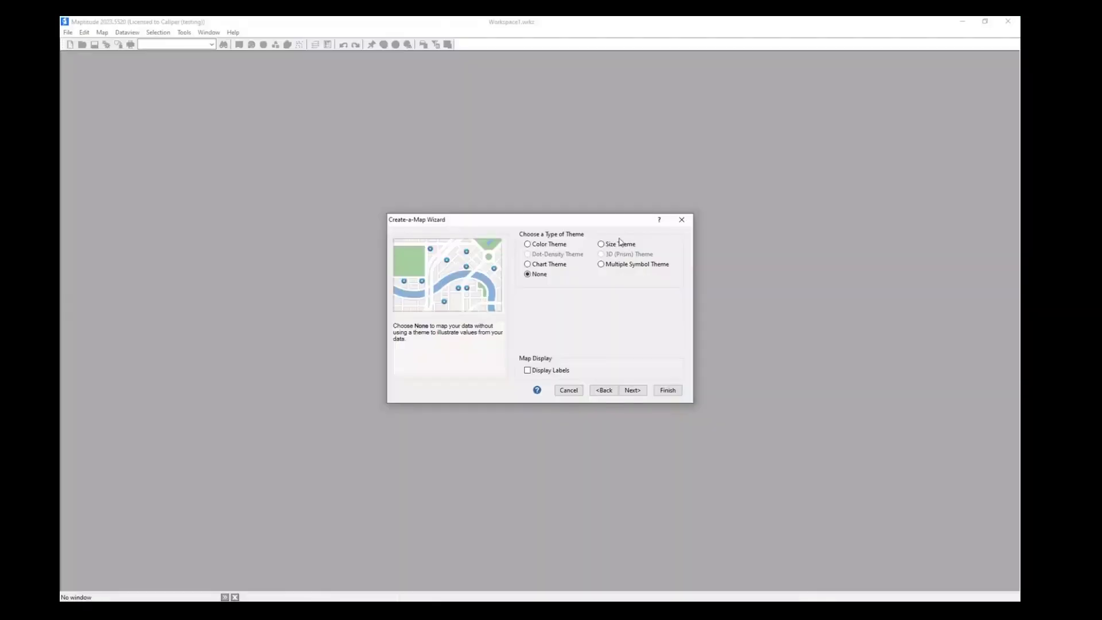
click(556, 248)
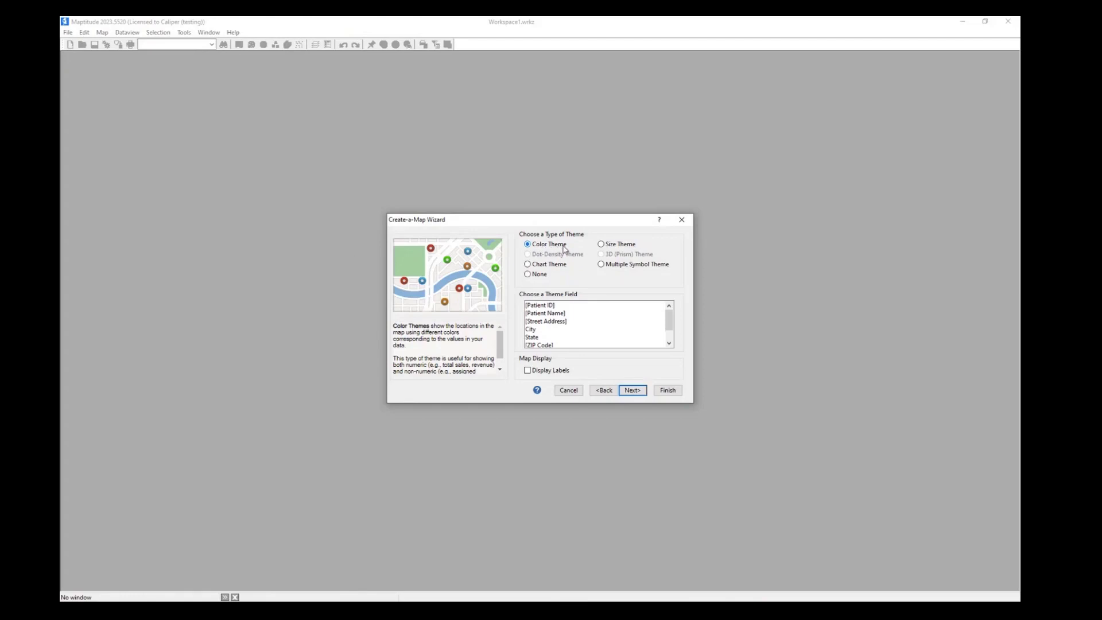
drag(668, 321, 667, 340)
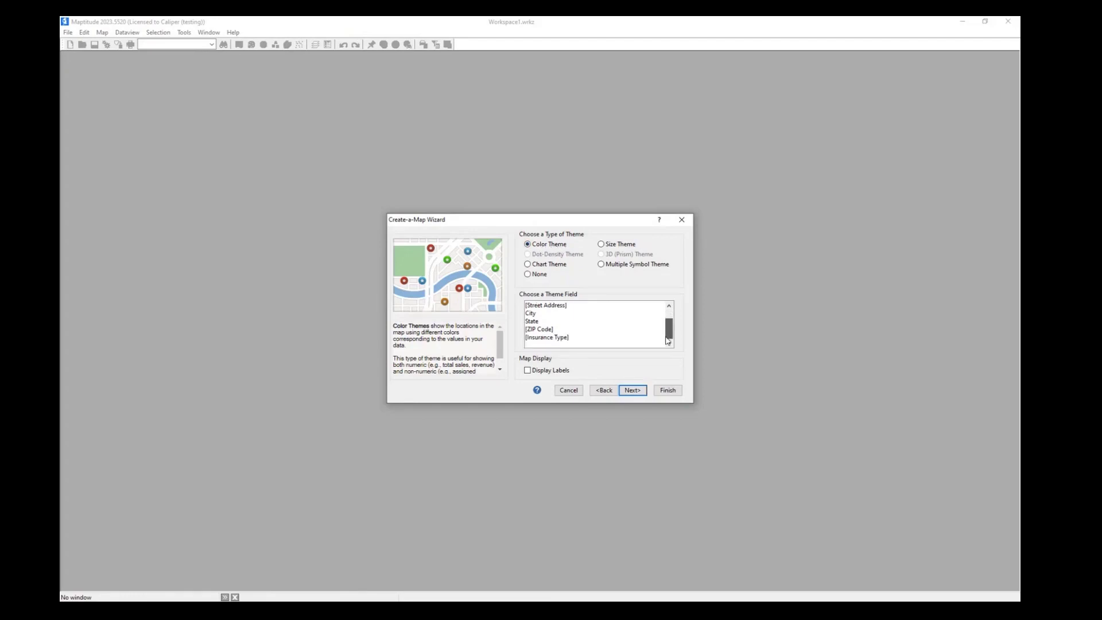
click(544, 338)
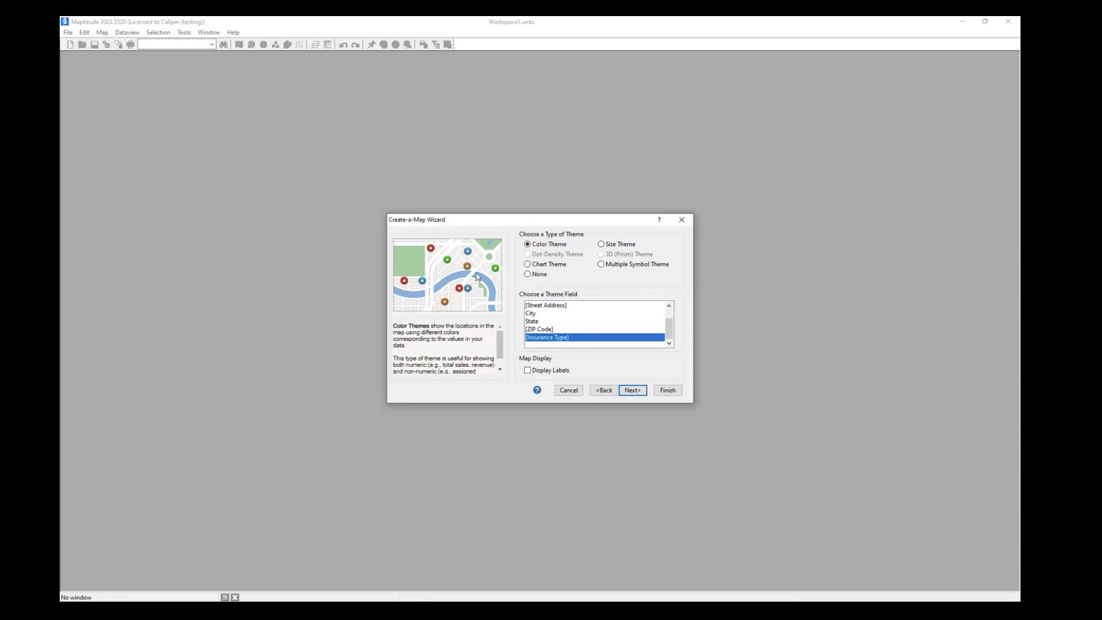
click(549, 371)
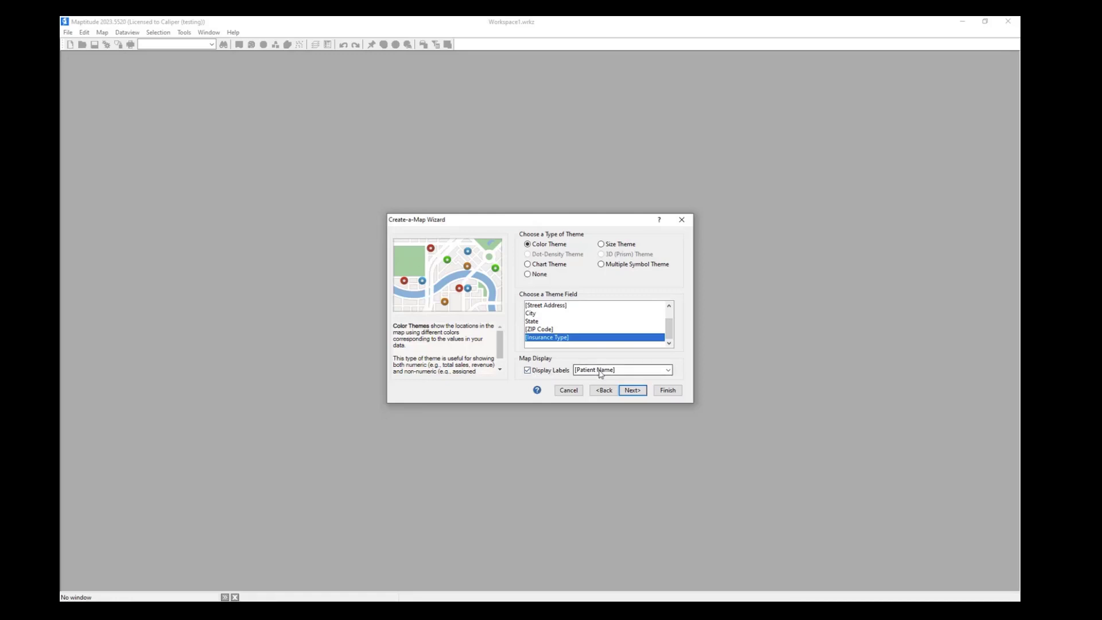
click(632, 390)
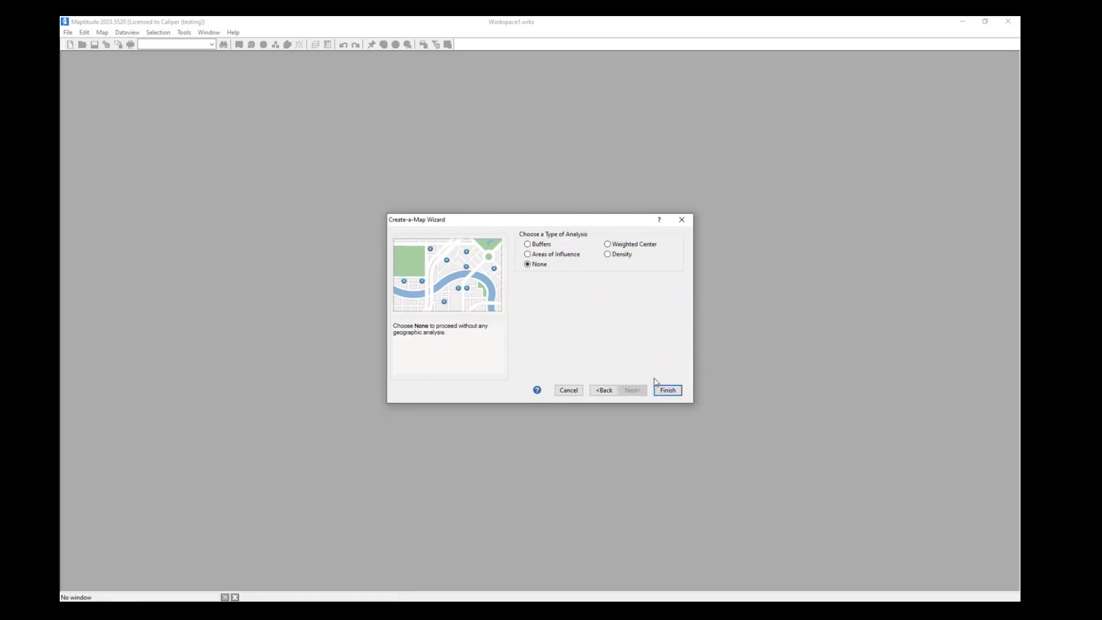
Step: Choose a Density analysis with no weighting field and finish the map, accepting the address location results
click(619, 256)
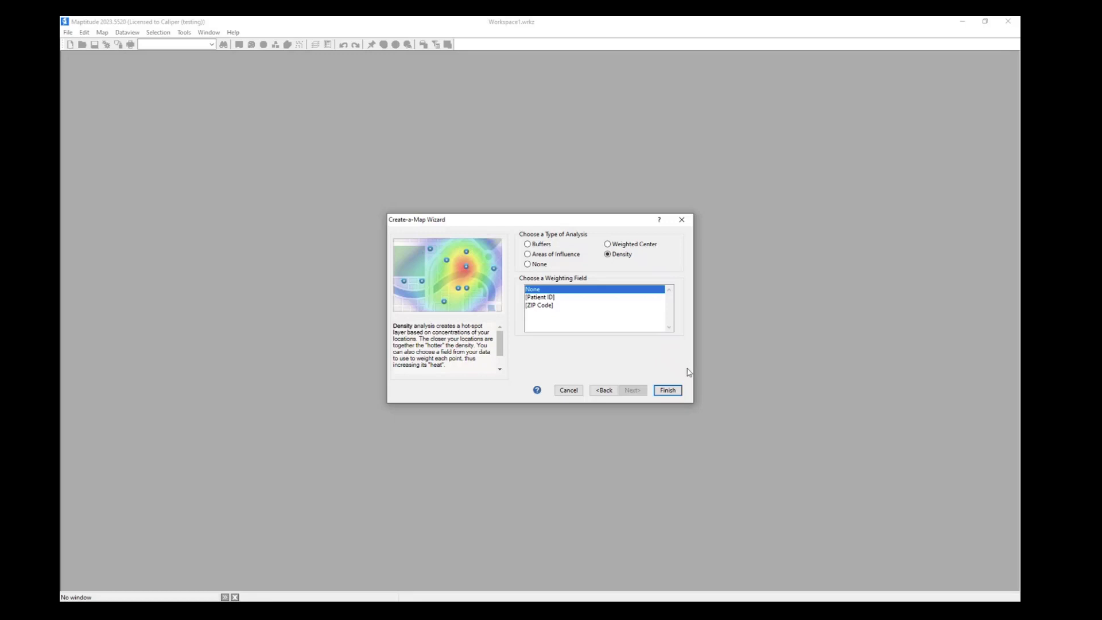
click(667, 389)
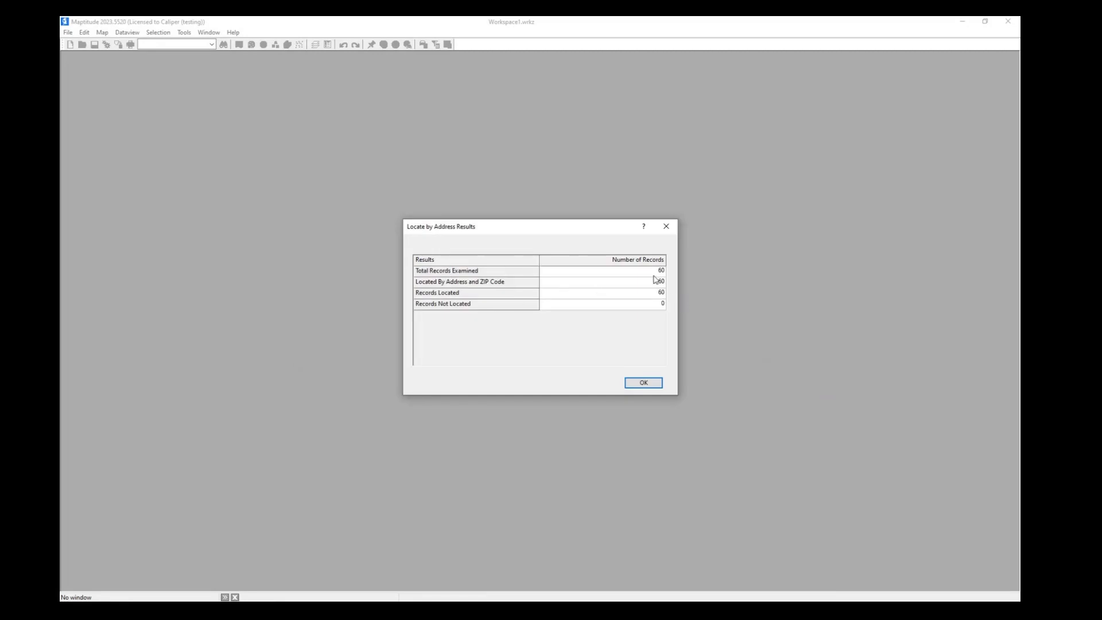
click(661, 296)
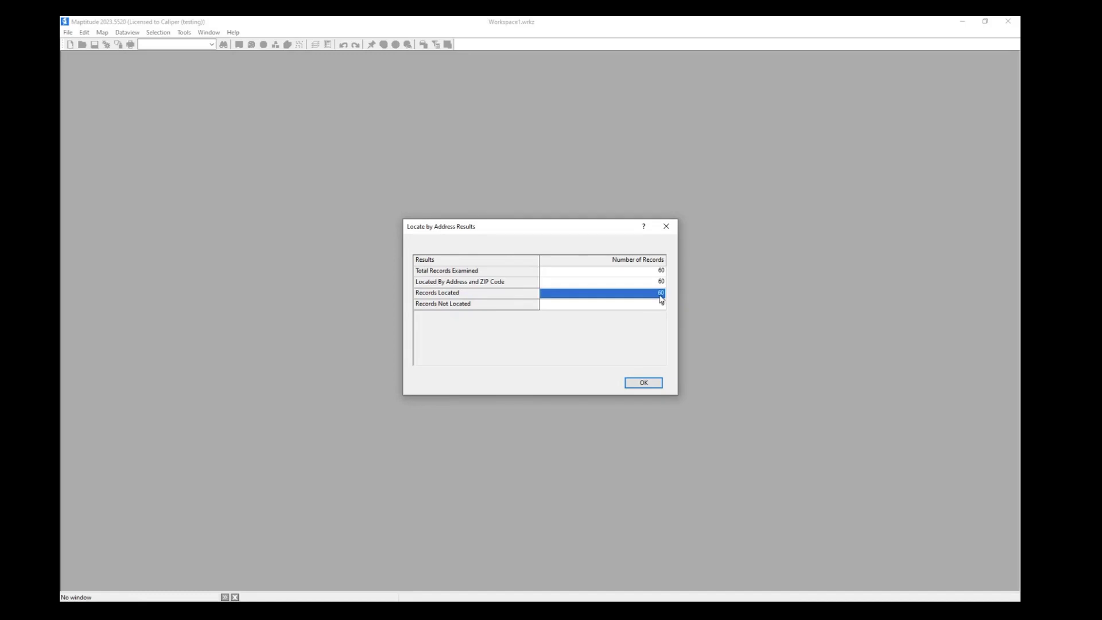
click(657, 303)
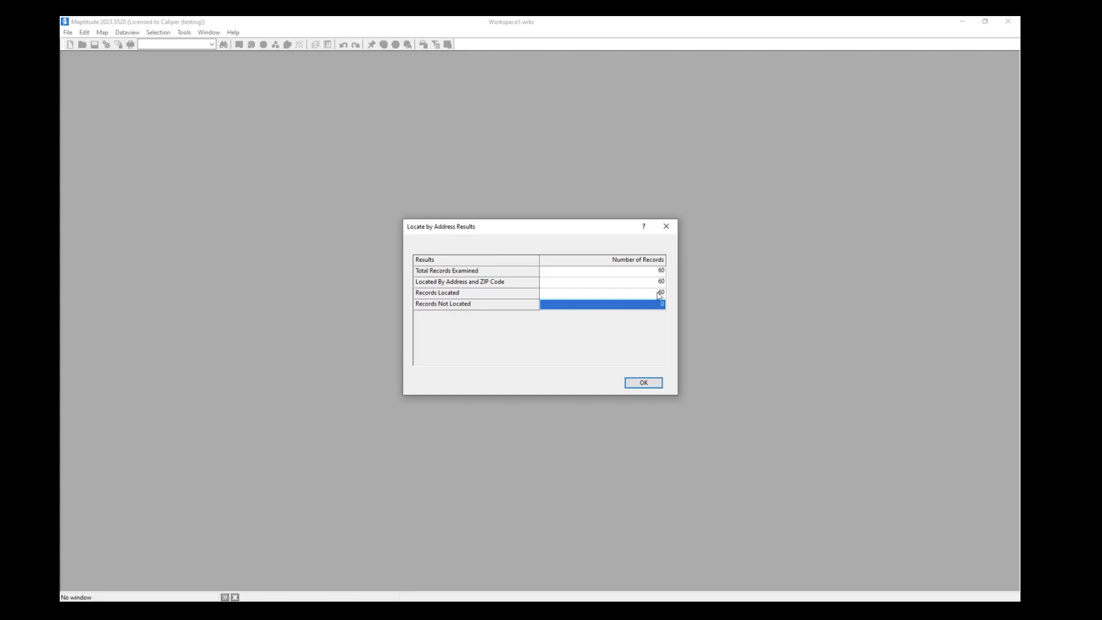
click(653, 383)
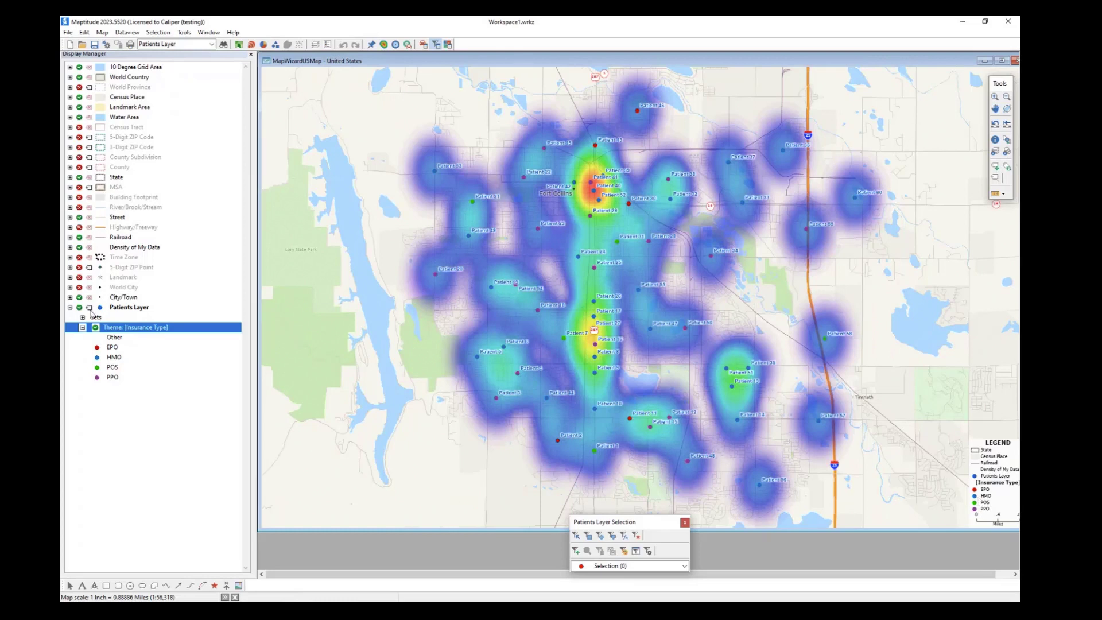
Step: Compare the map with and without the Density of My Data layer, leaving the layer hidden
click(79, 251)
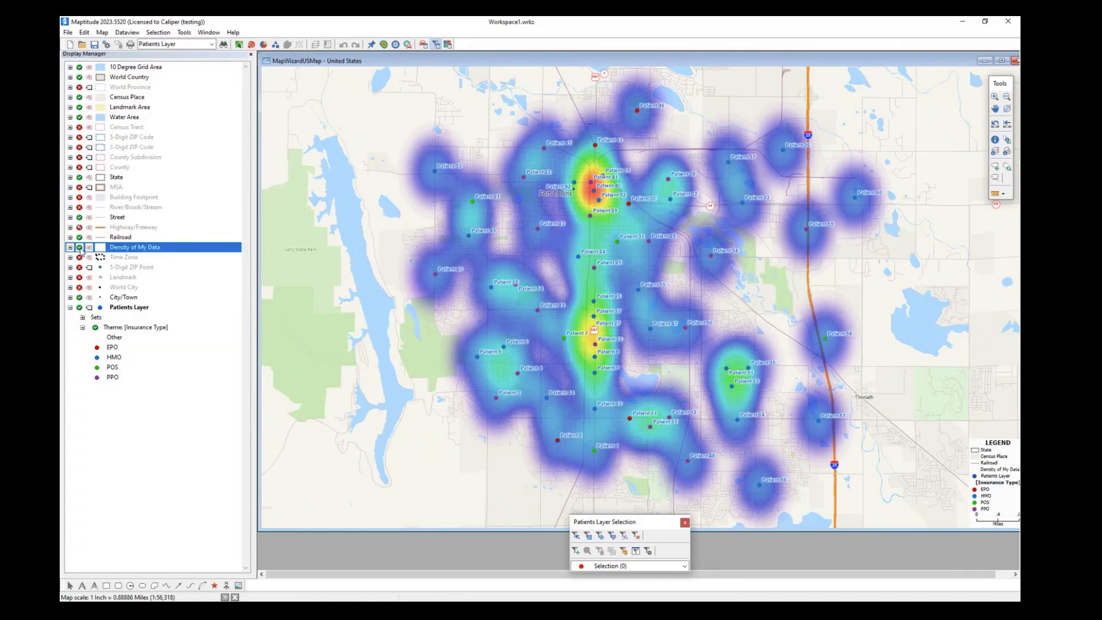
click(80, 247)
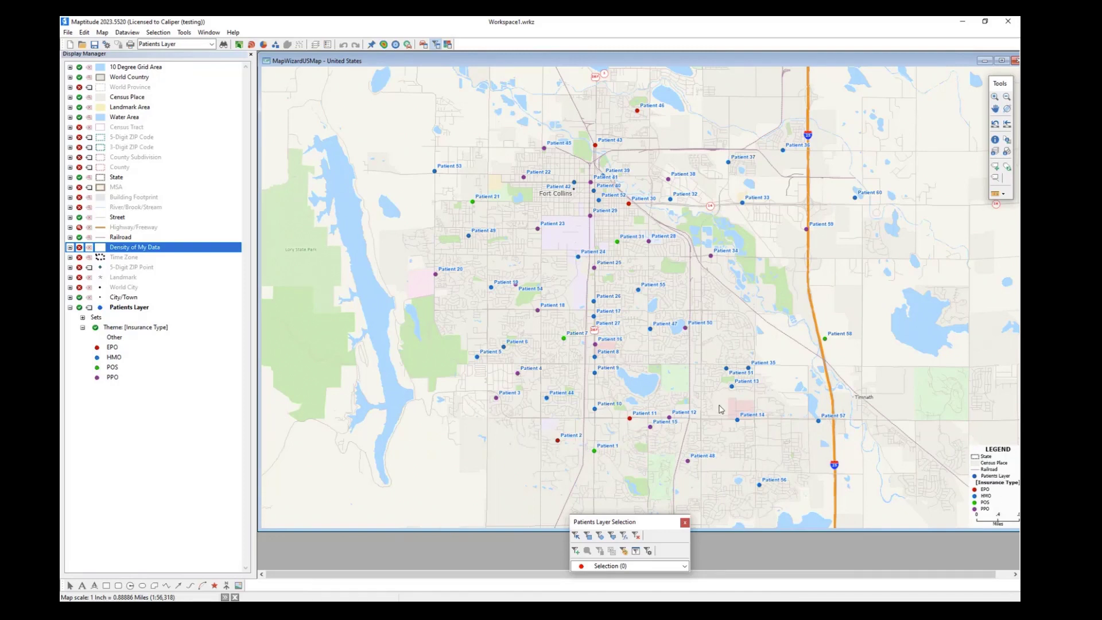
click(79, 247)
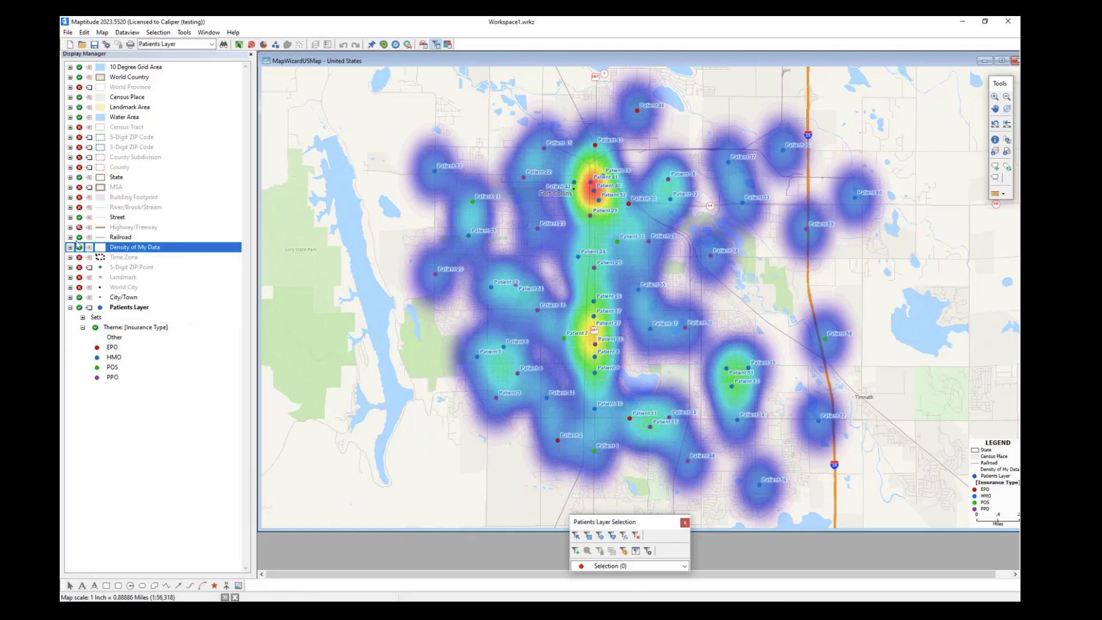
click(79, 247)
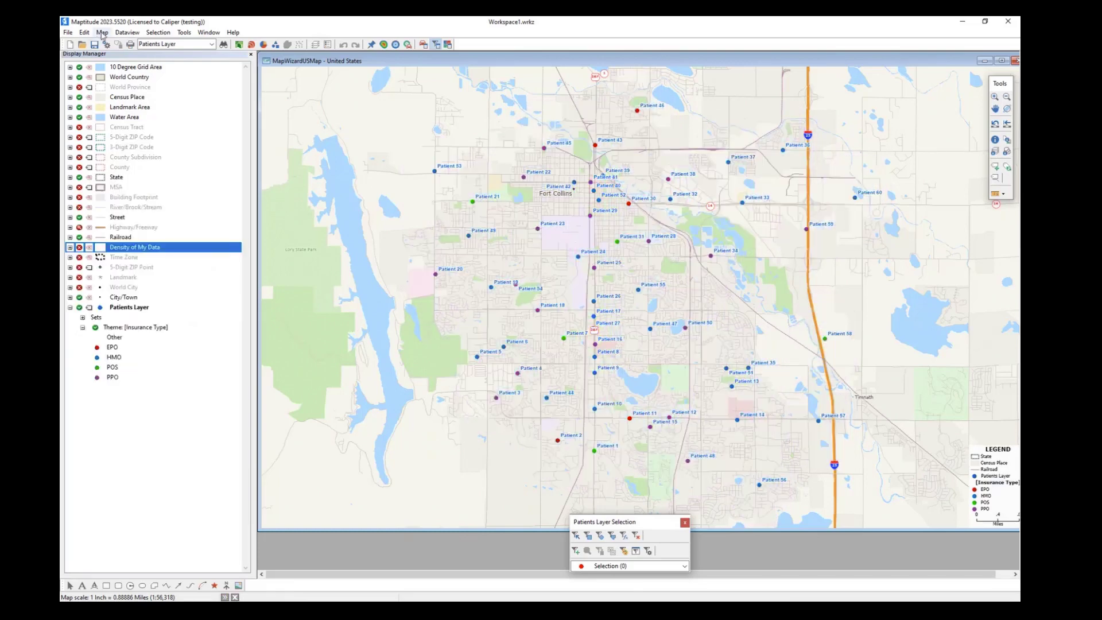
Step: Add the Hospitals sheet from Healthcare Data.xlsx to the map as a new spreadsheet data source
click(102, 32)
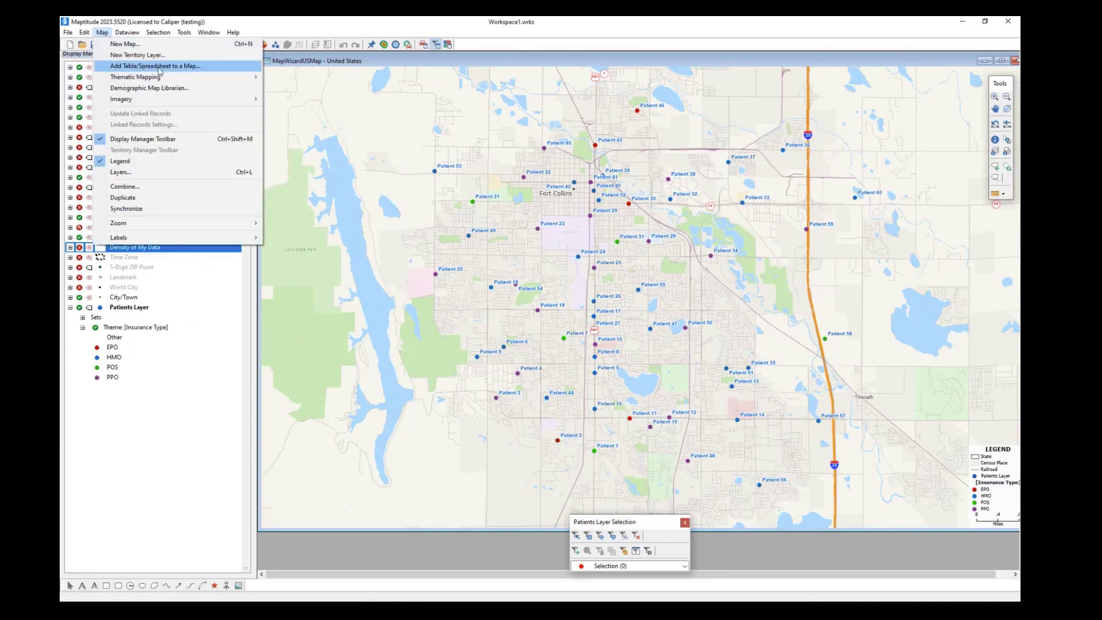
click(158, 68)
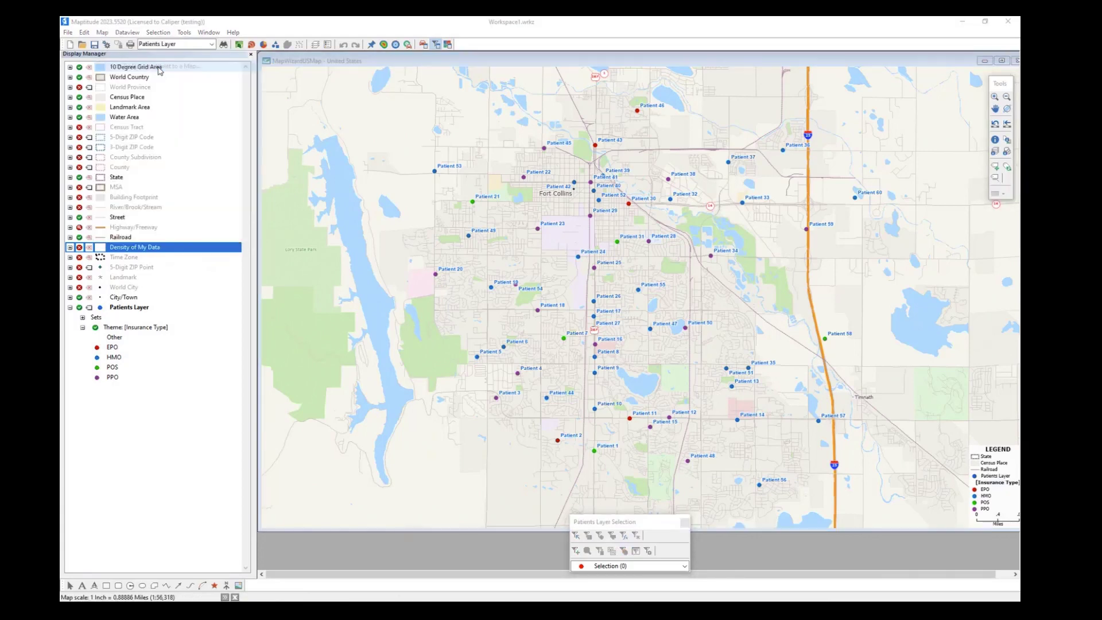
click(520, 375)
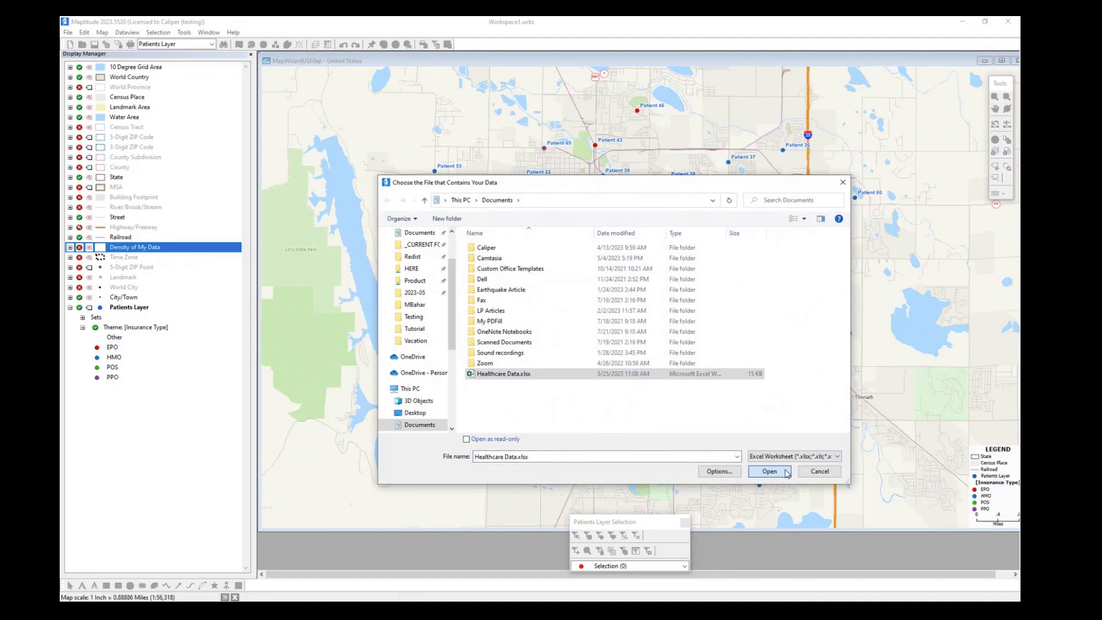
click(769, 471)
click(518, 286)
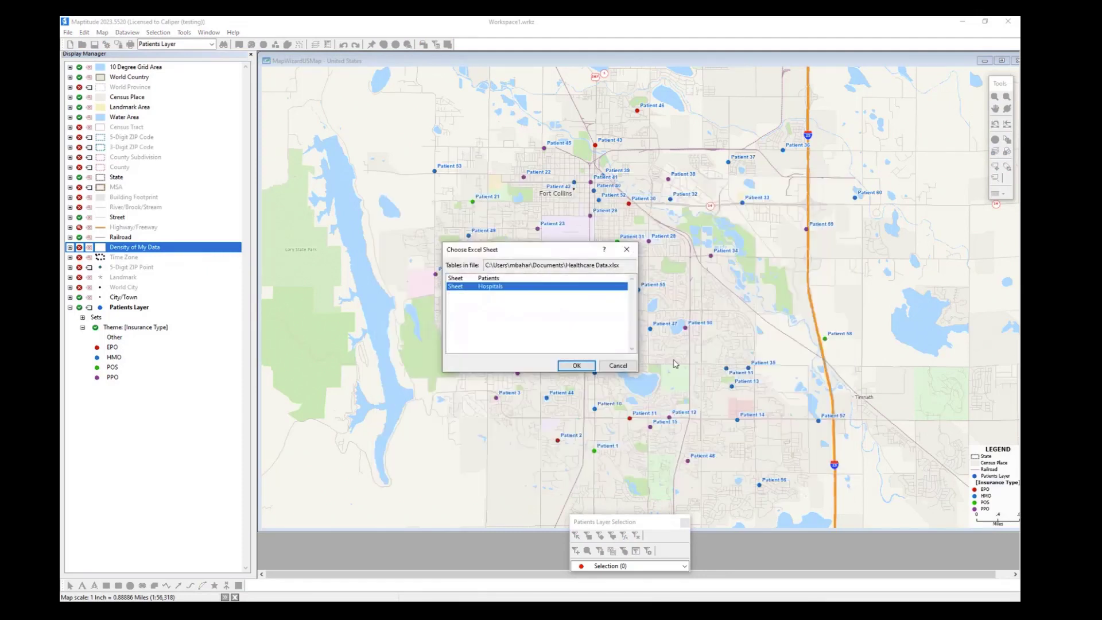
click(579, 365)
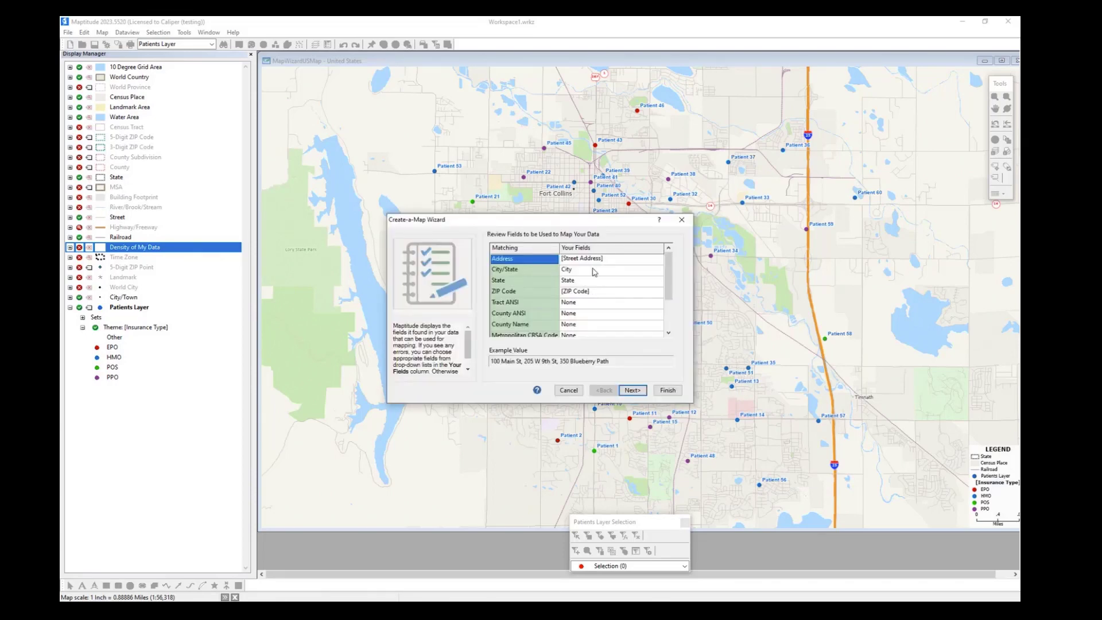
Step: Accept the matched fields, locate the hospital records by Address on the existing United States map, and import the data
click(632, 390)
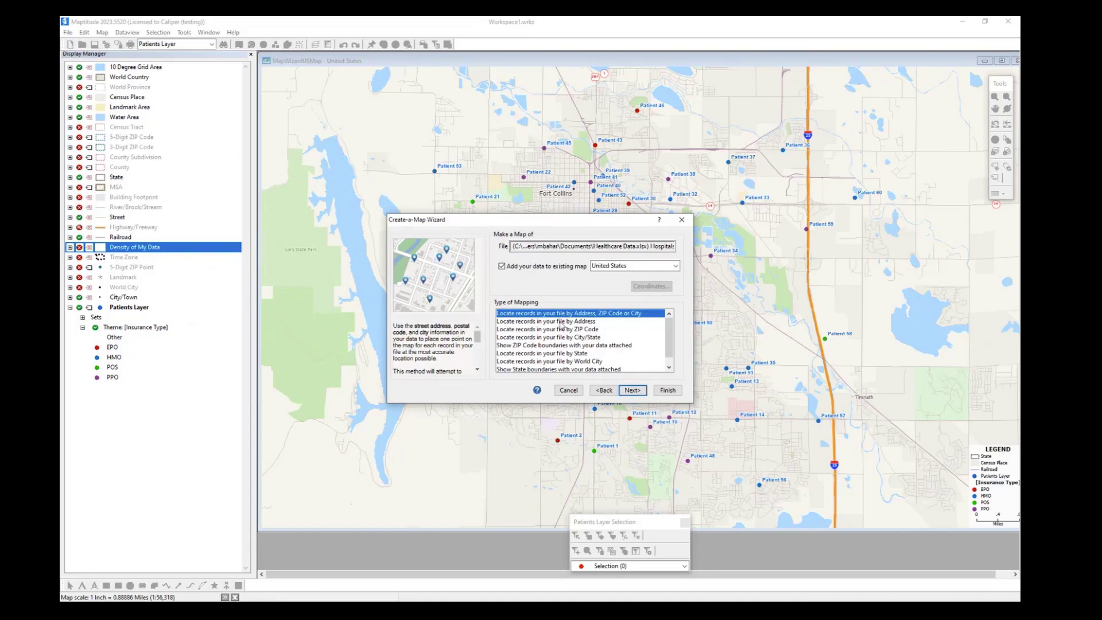
click(576, 322)
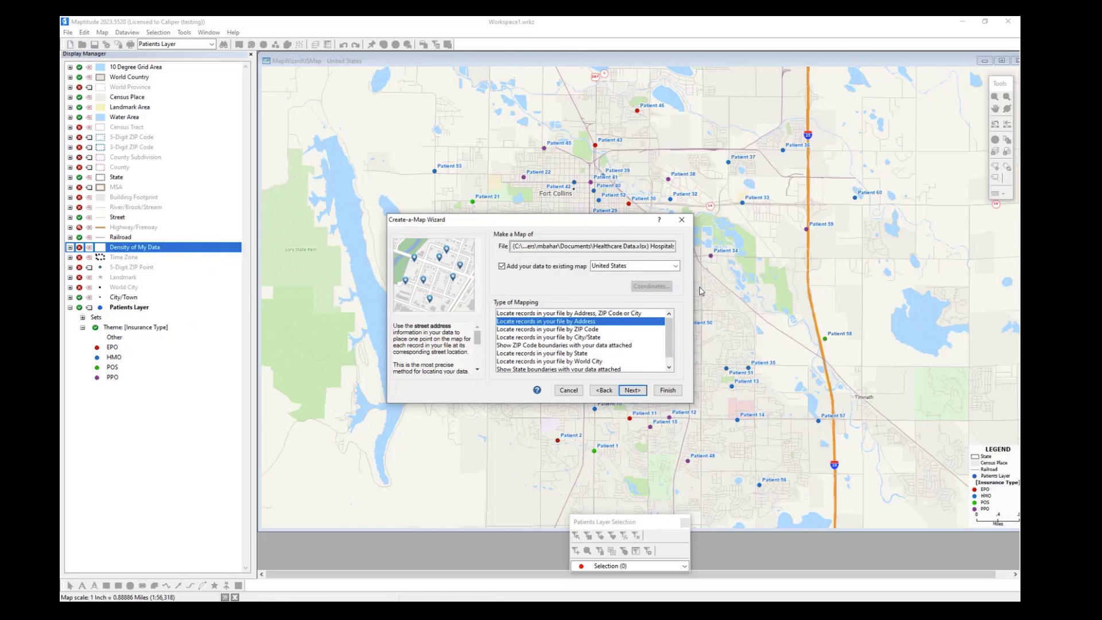
click(643, 394)
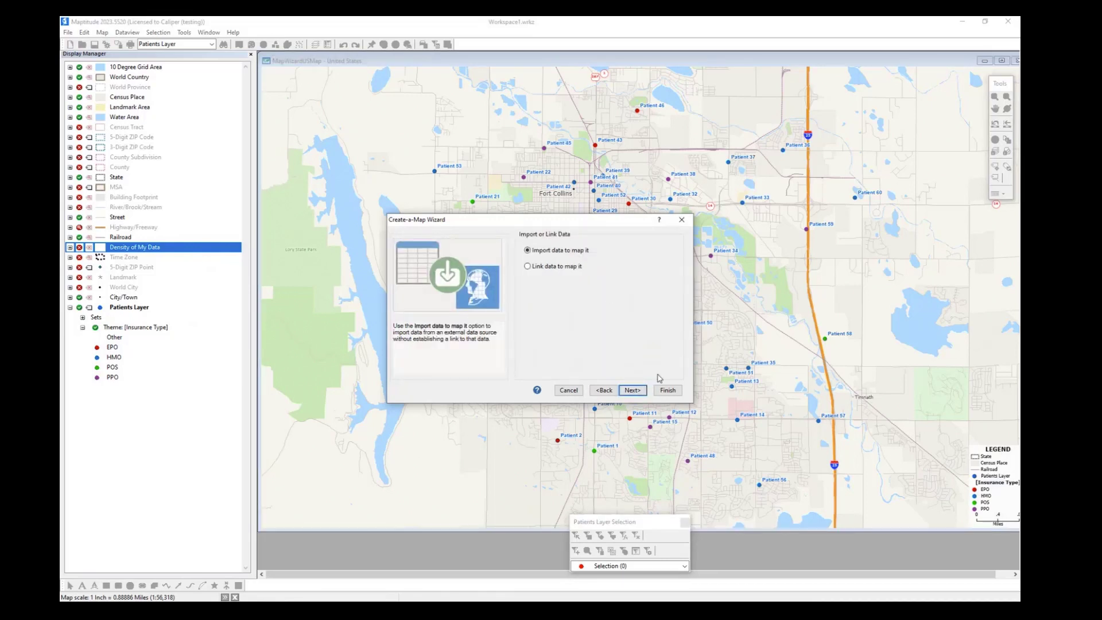
click(644, 391)
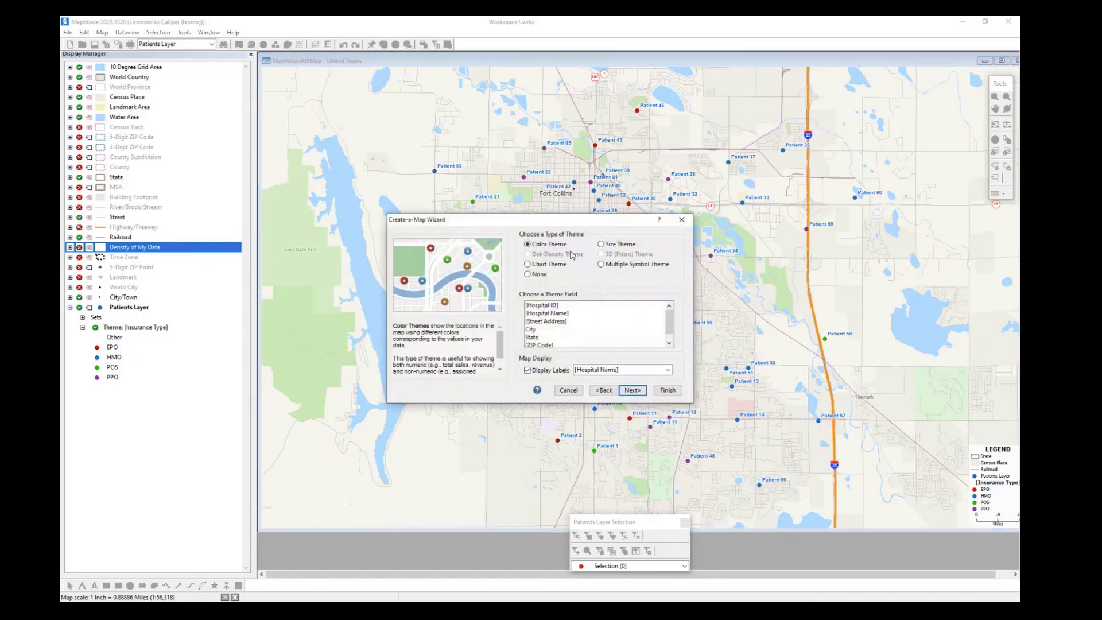
Step: Choose no theme with Hospital Name labels, set a Buffers analysis of 3 miles, and finish mapping the hospitals
click(527, 274)
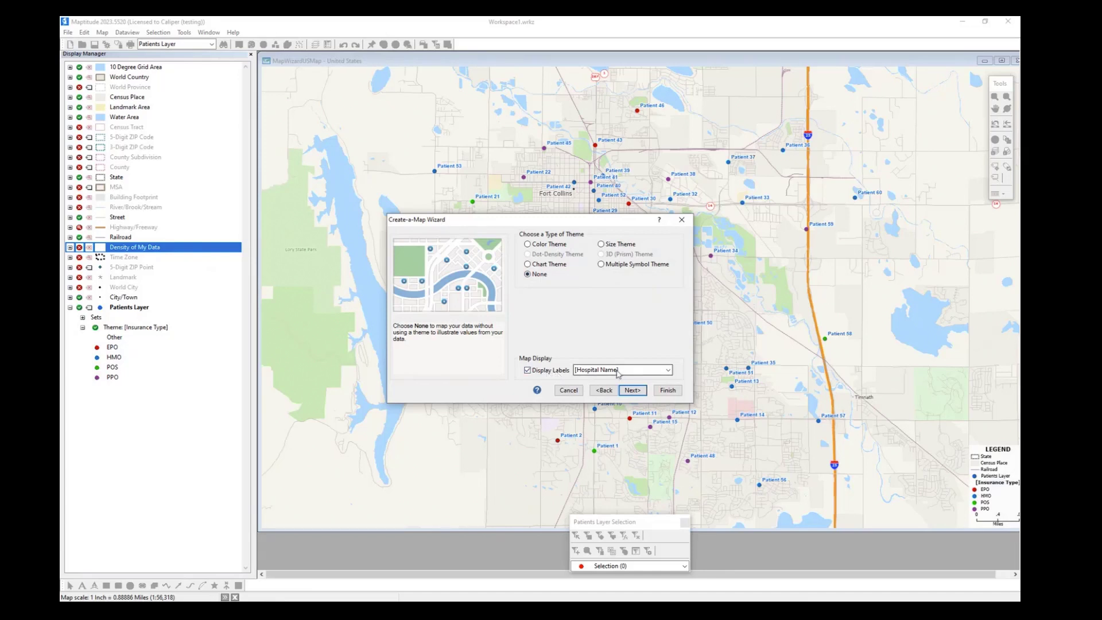
click(642, 391)
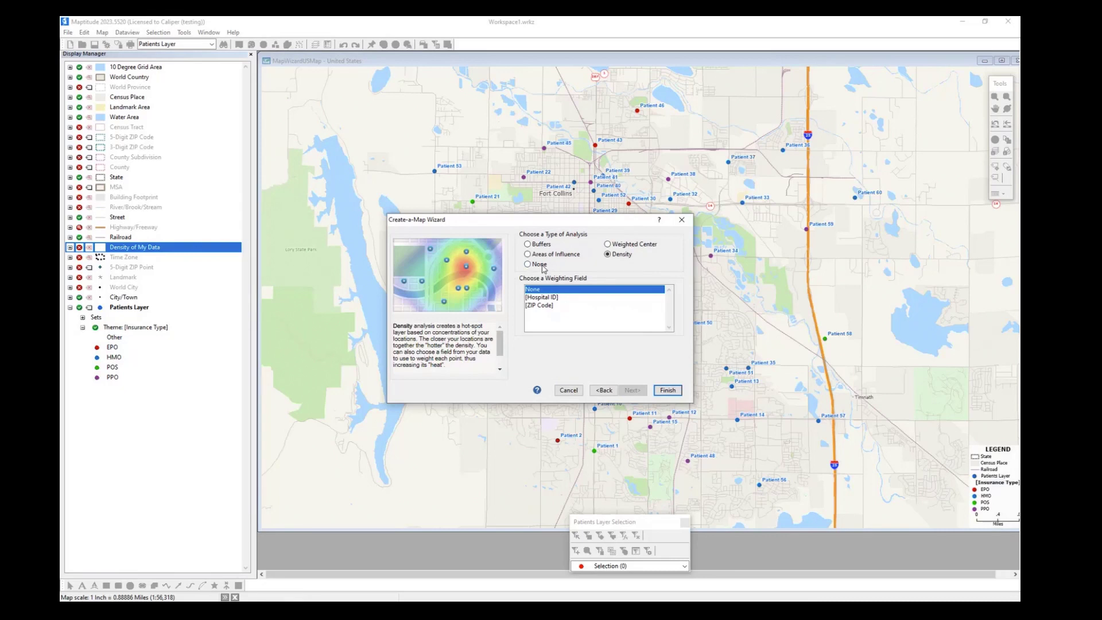
drag(551, 219, 505, 233)
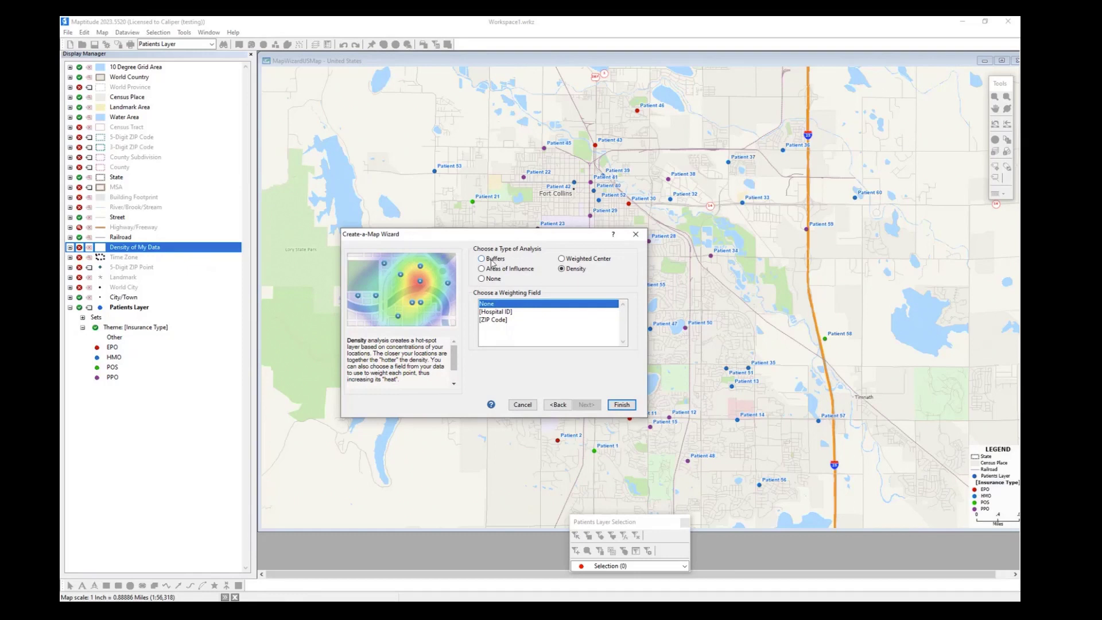
click(499, 259)
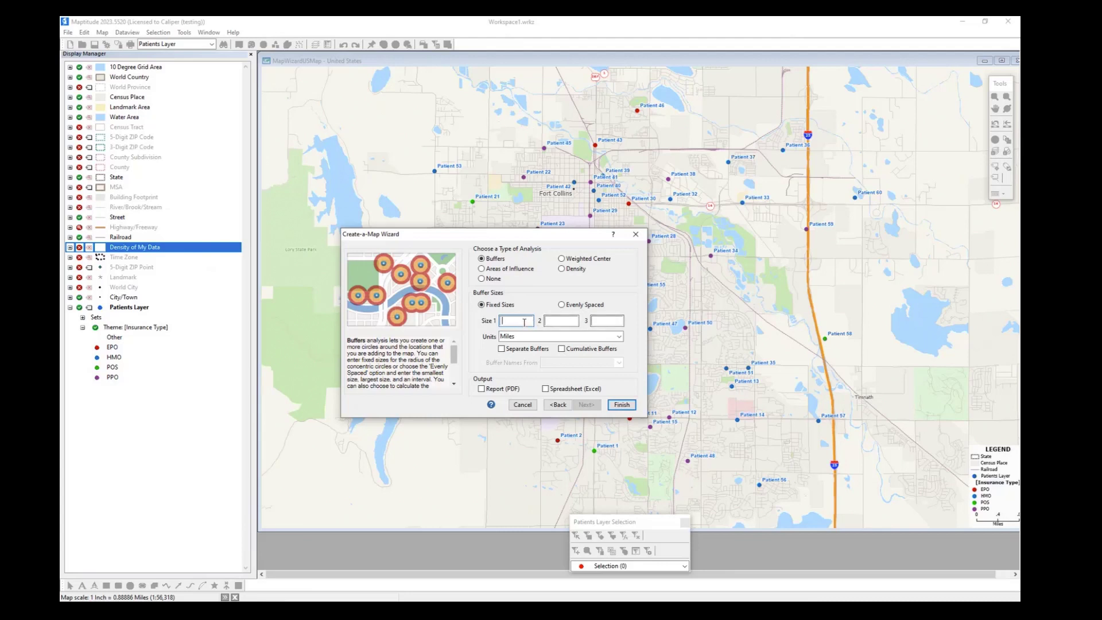
text(3)
click(620, 404)
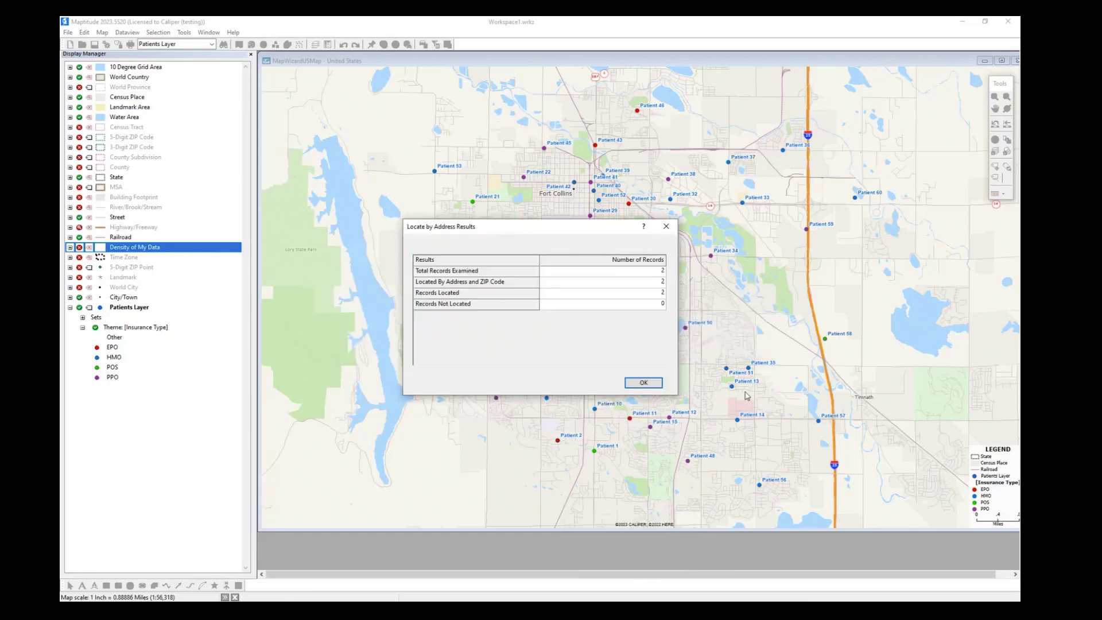
click(643, 383)
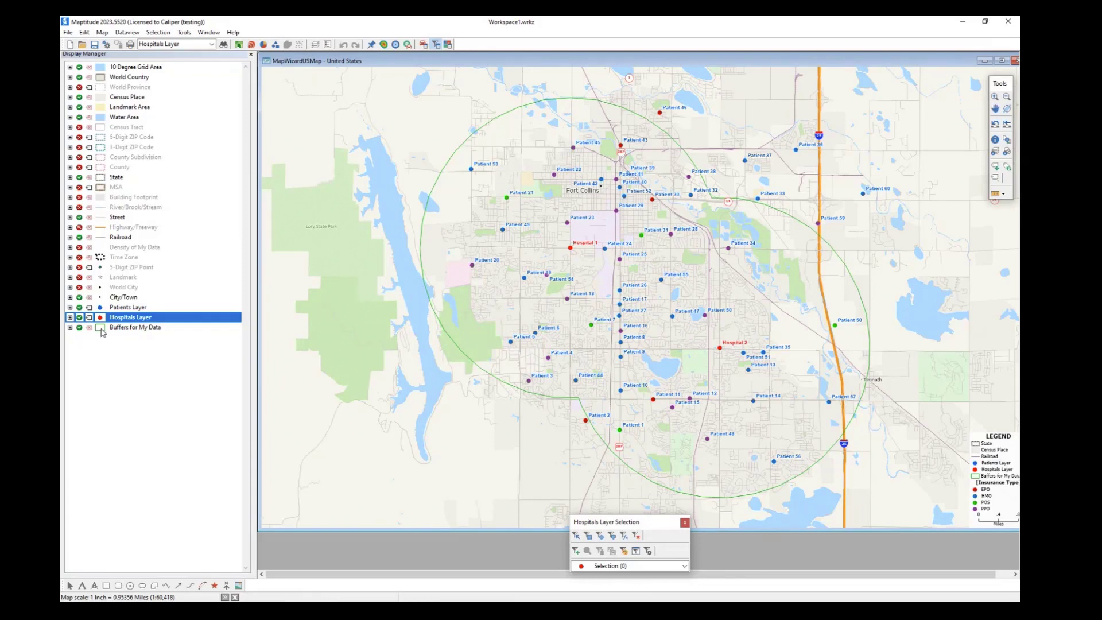
Step: Style the Buffers for My Data layer with border width 2 and a solid black fill at fill opacity 10
double_click(132, 330)
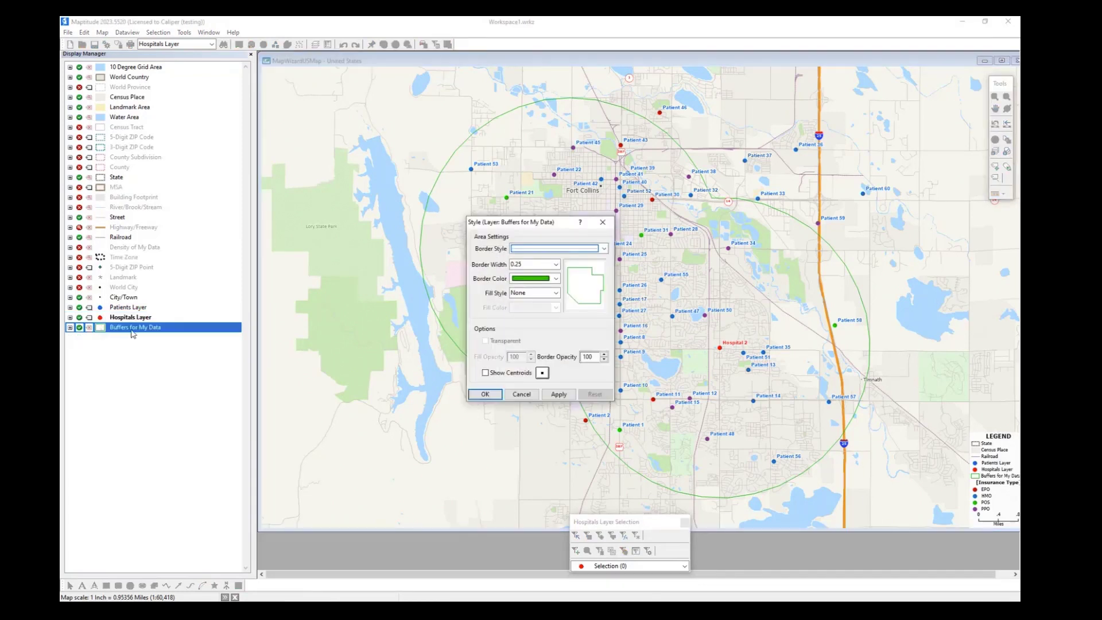
click(556, 279)
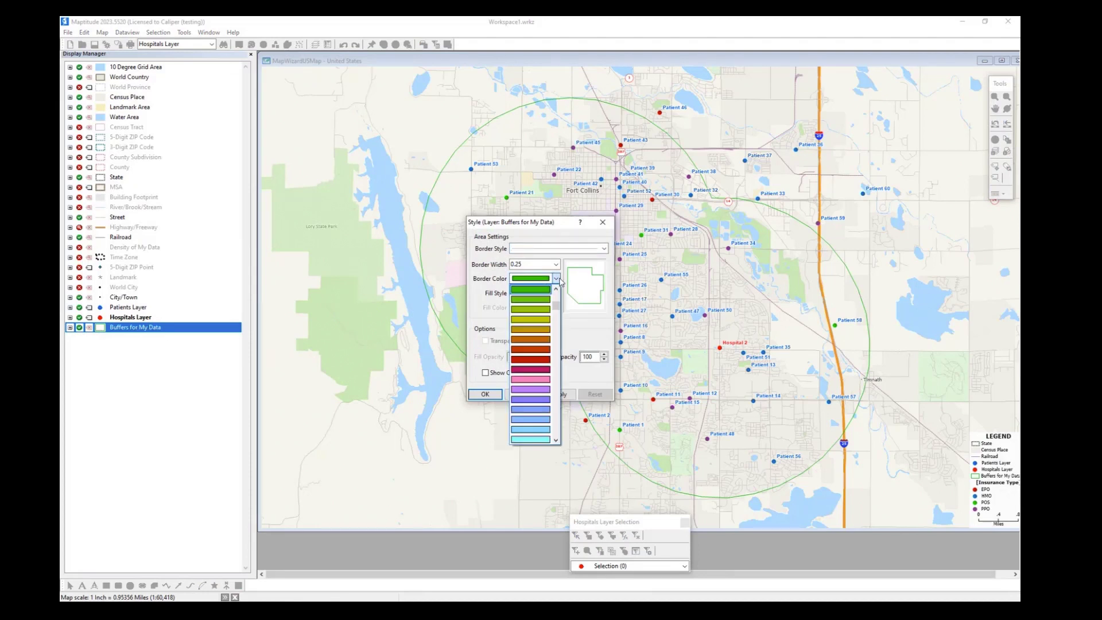
click(555, 264)
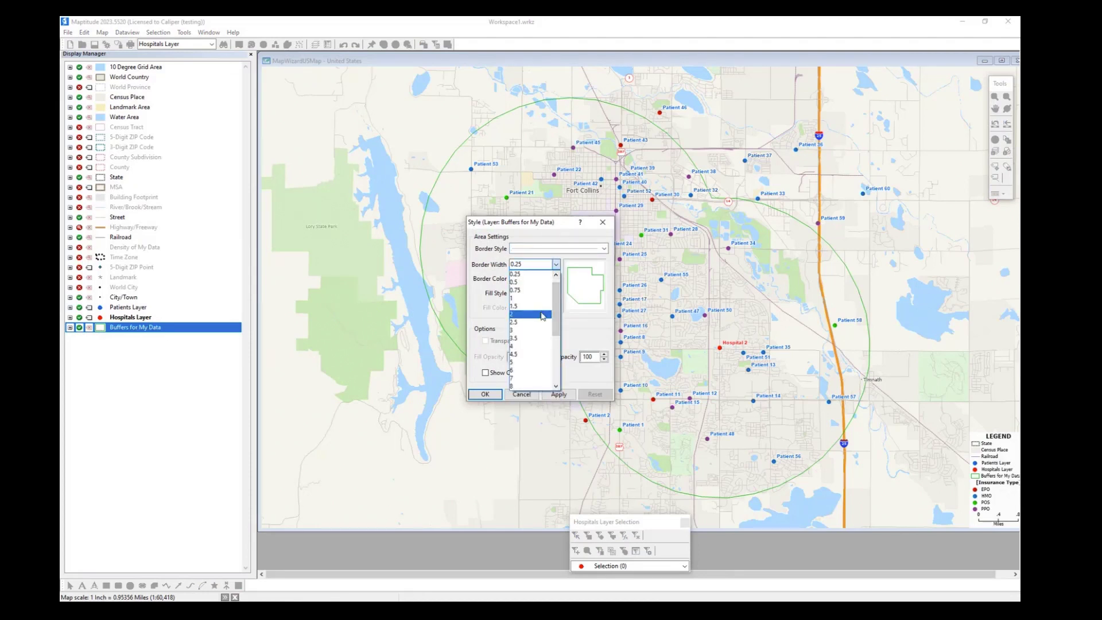
click(541, 315)
click(533, 293)
click(545, 311)
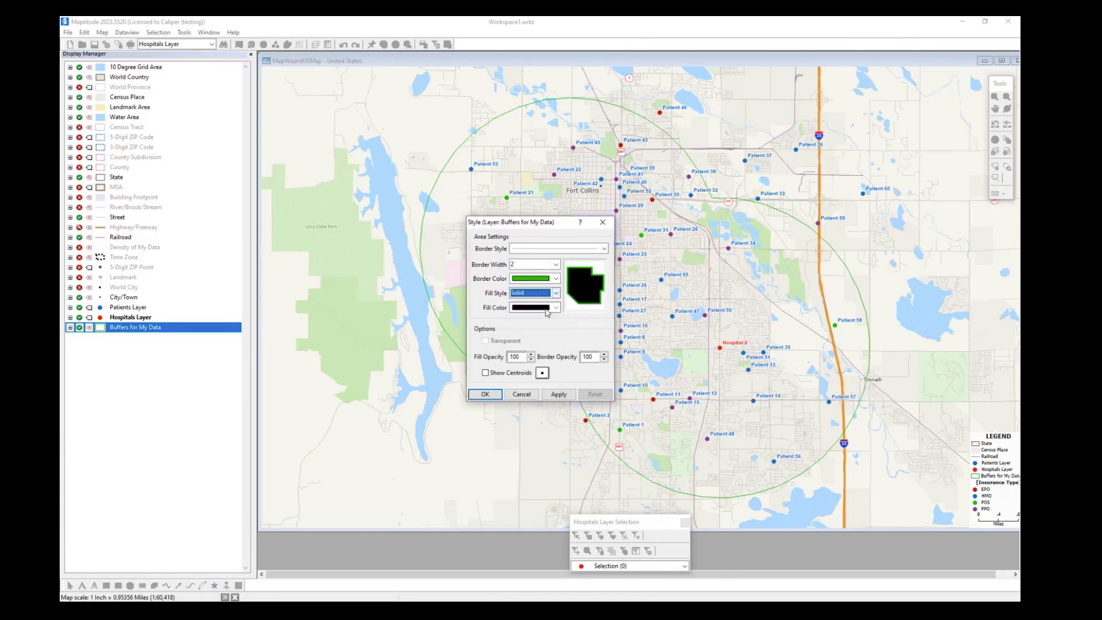
click(525, 357)
click(553, 395)
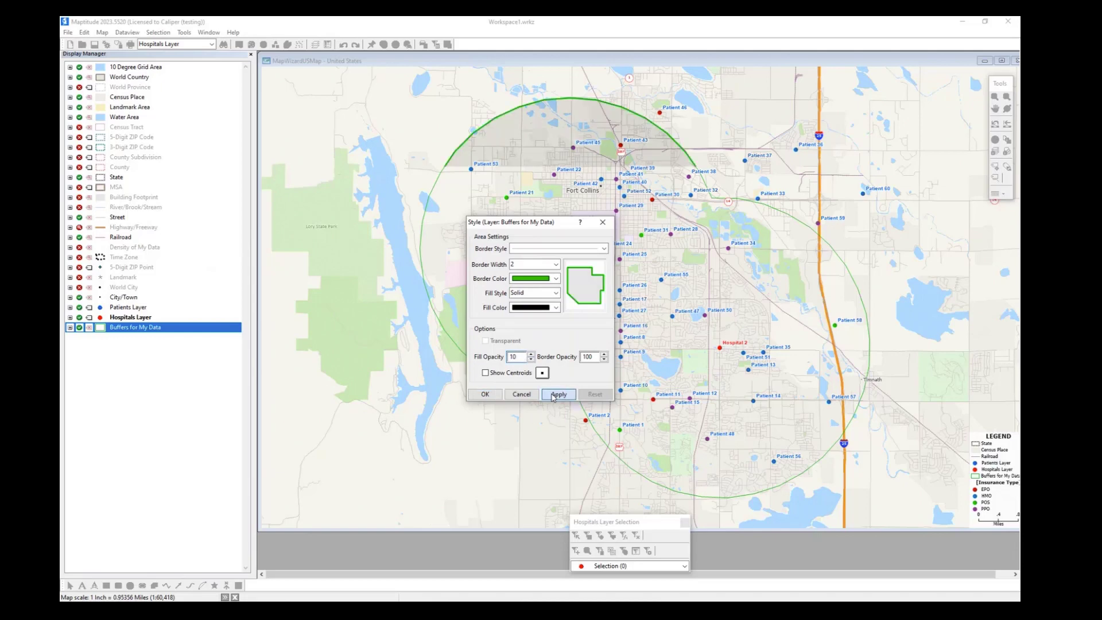
drag(565, 222, 425, 243)
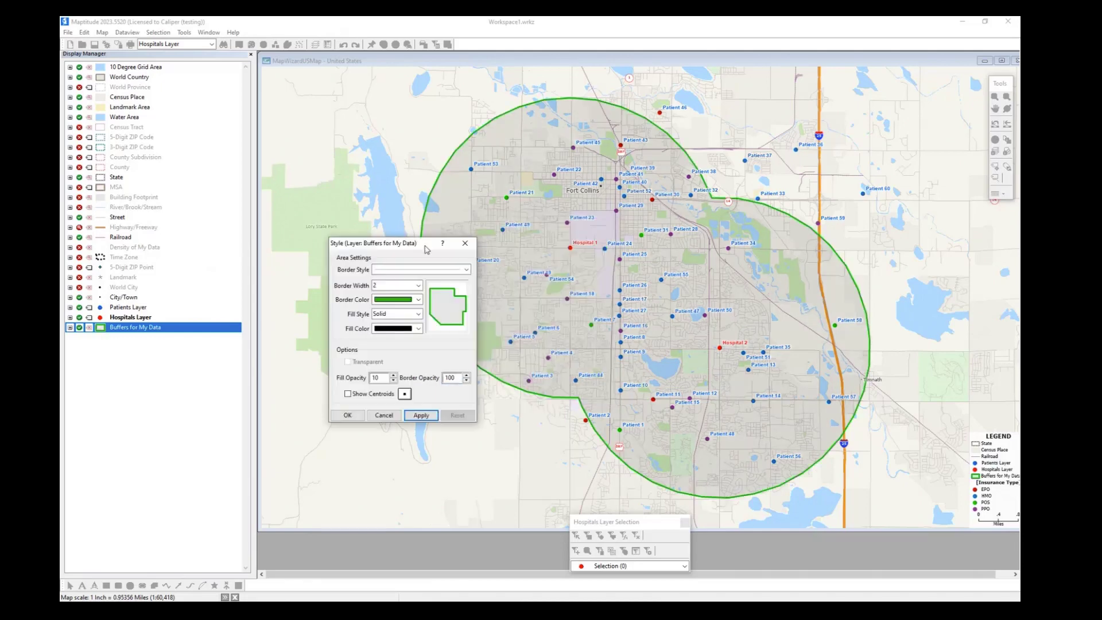
click(346, 415)
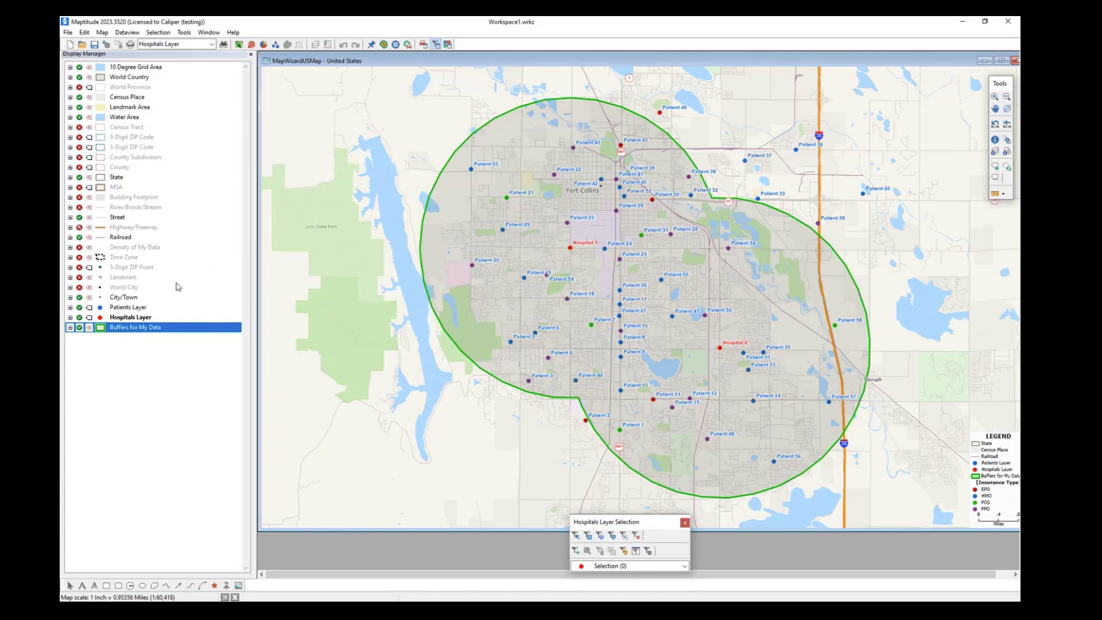
Step: Hide the Buffers for My Data layer and set up Drive-Time Rings using all features of the Hospitals Layer as locations
click(79, 327)
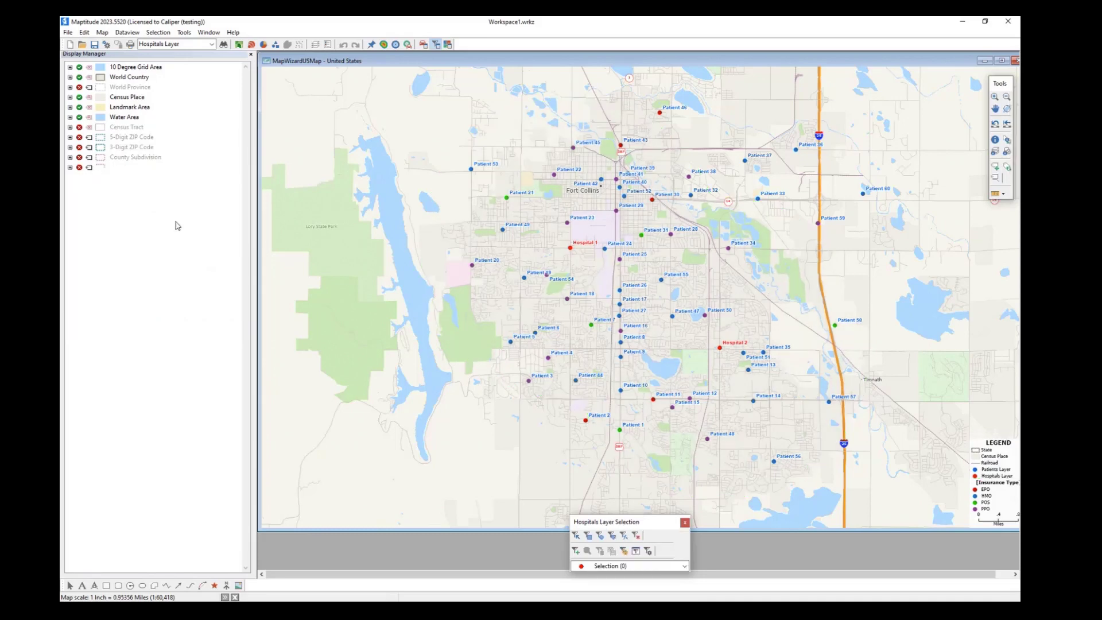
click(184, 32)
mouse_move(227, 61)
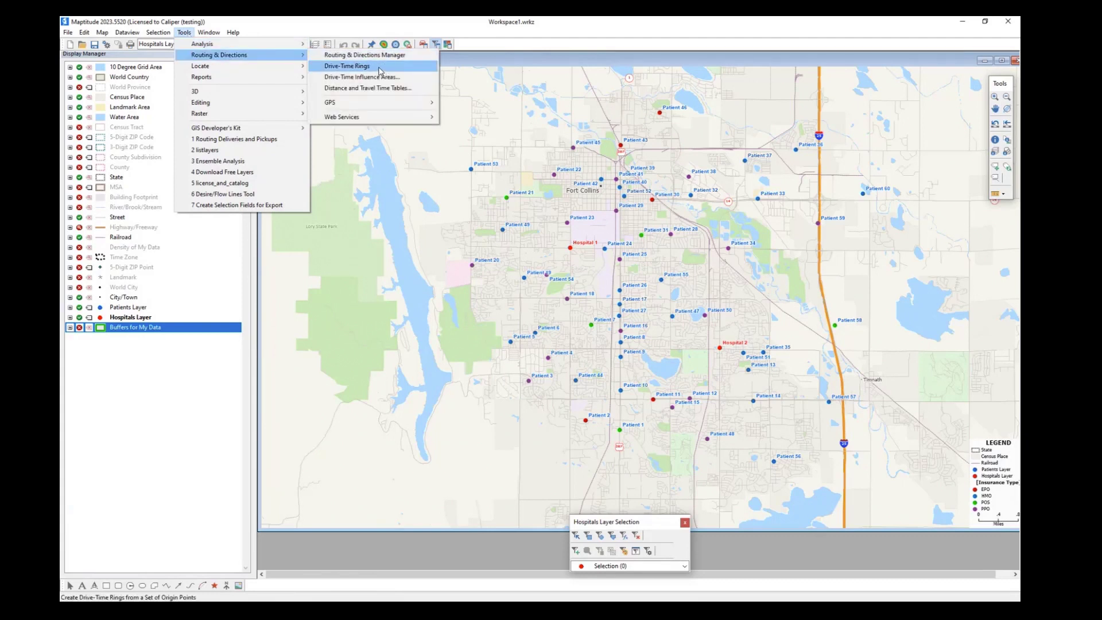
click(379, 67)
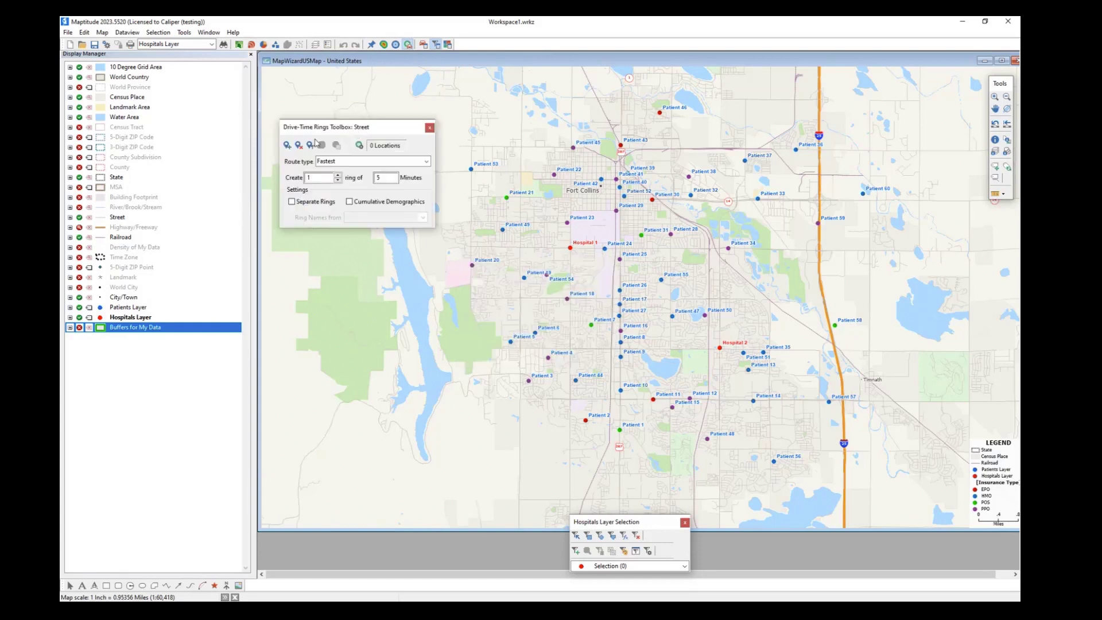
click(286, 146)
click(311, 146)
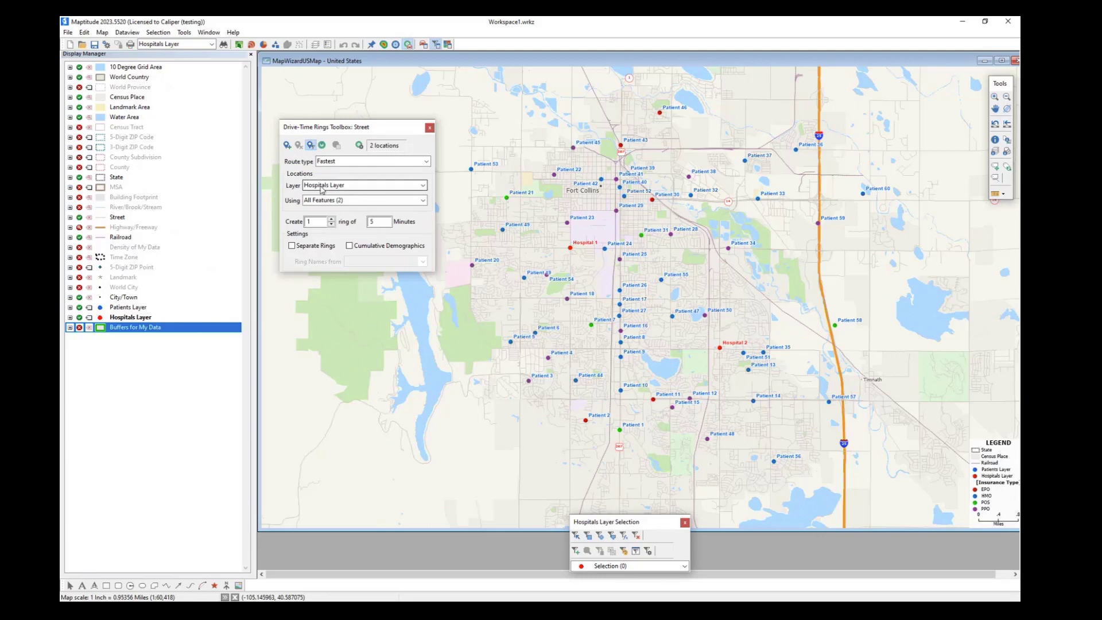
Step: Create 3 drive-time rings of 10 minutes around the hospitals, using the Fastest route type
click(346, 163)
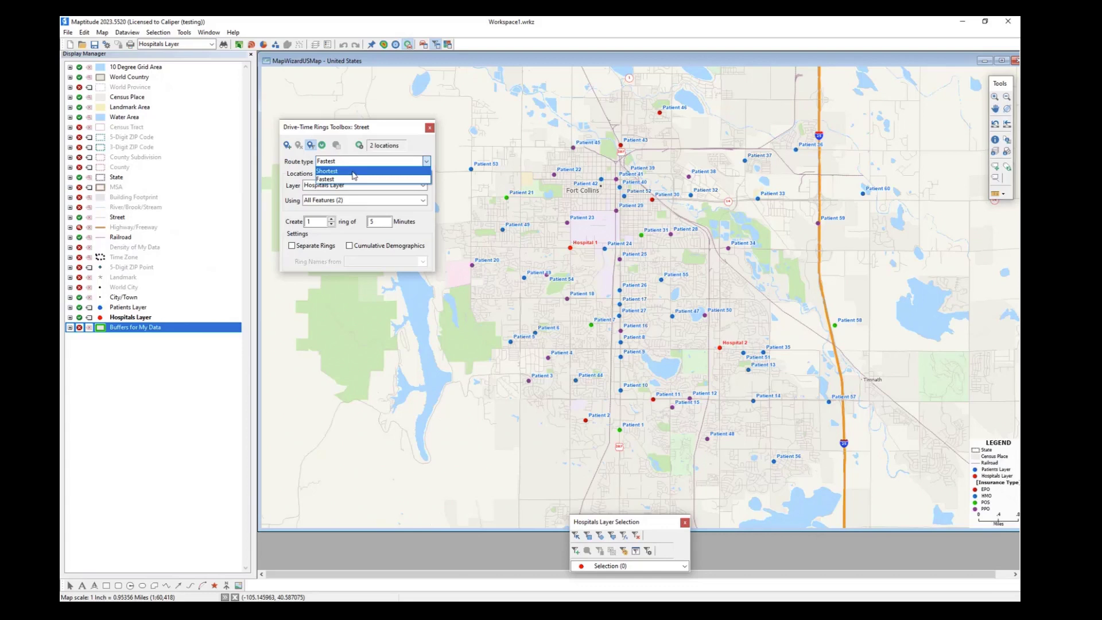
click(350, 179)
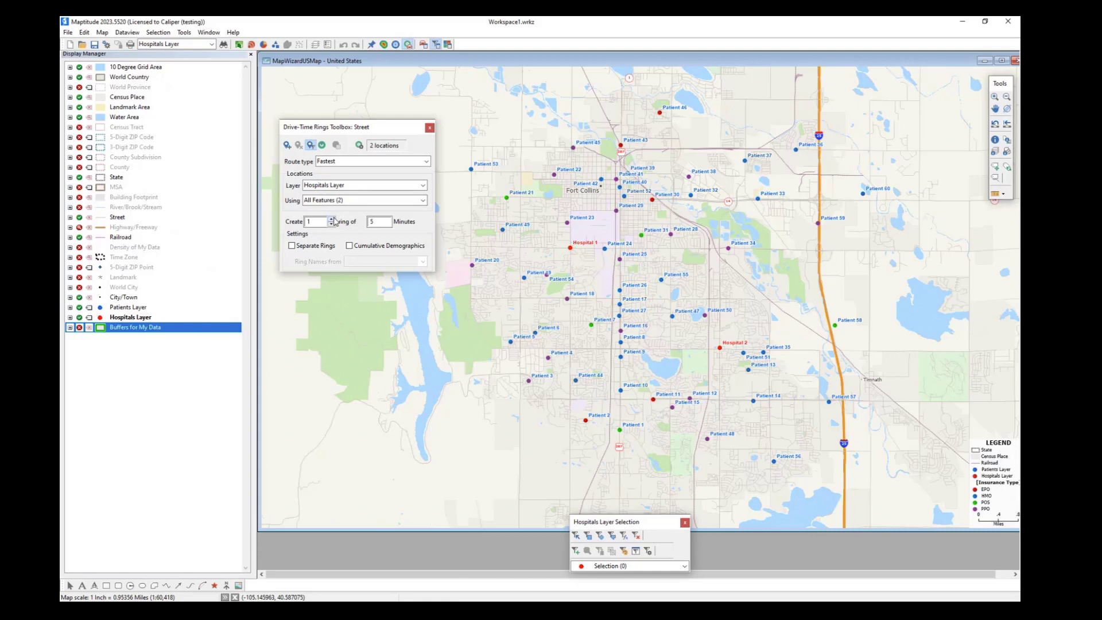
key(Tab)
click(323, 147)
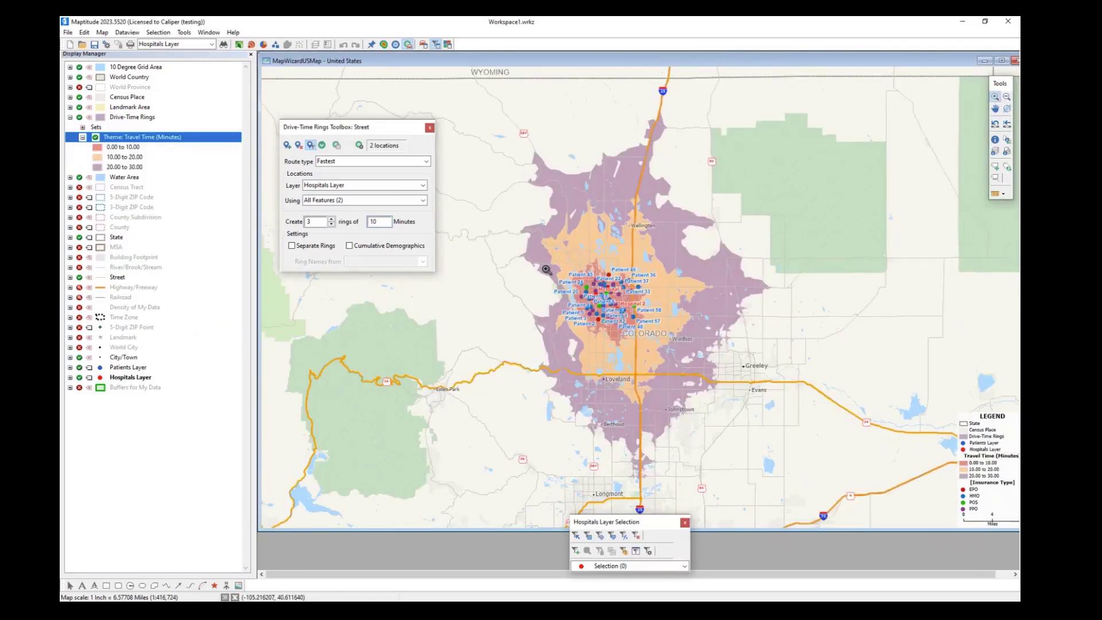
click(995, 97)
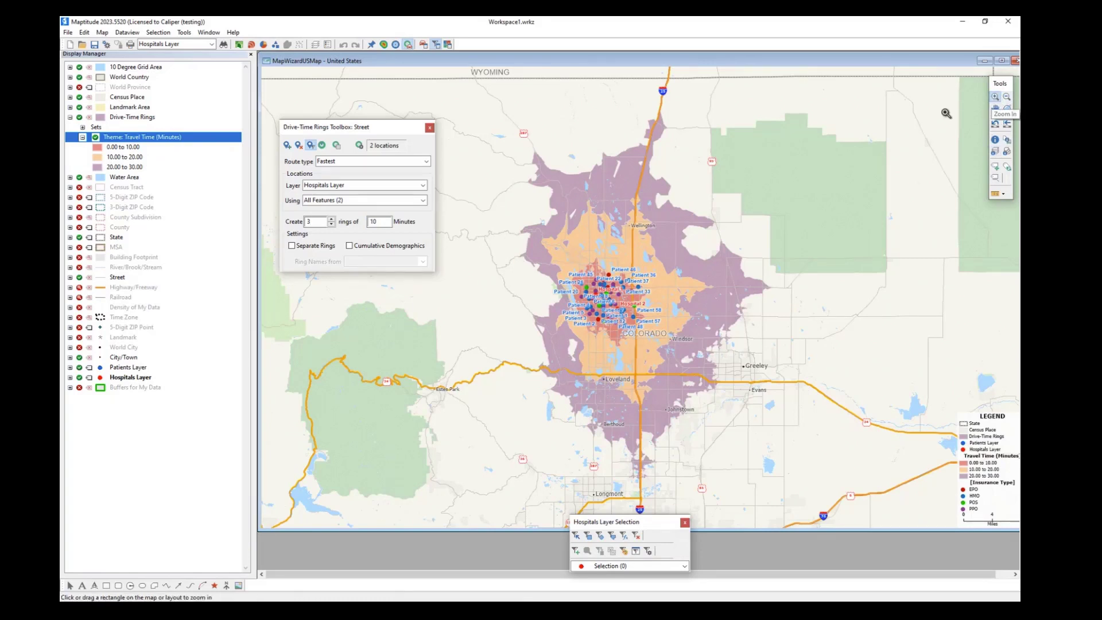
drag(492, 234, 704, 370)
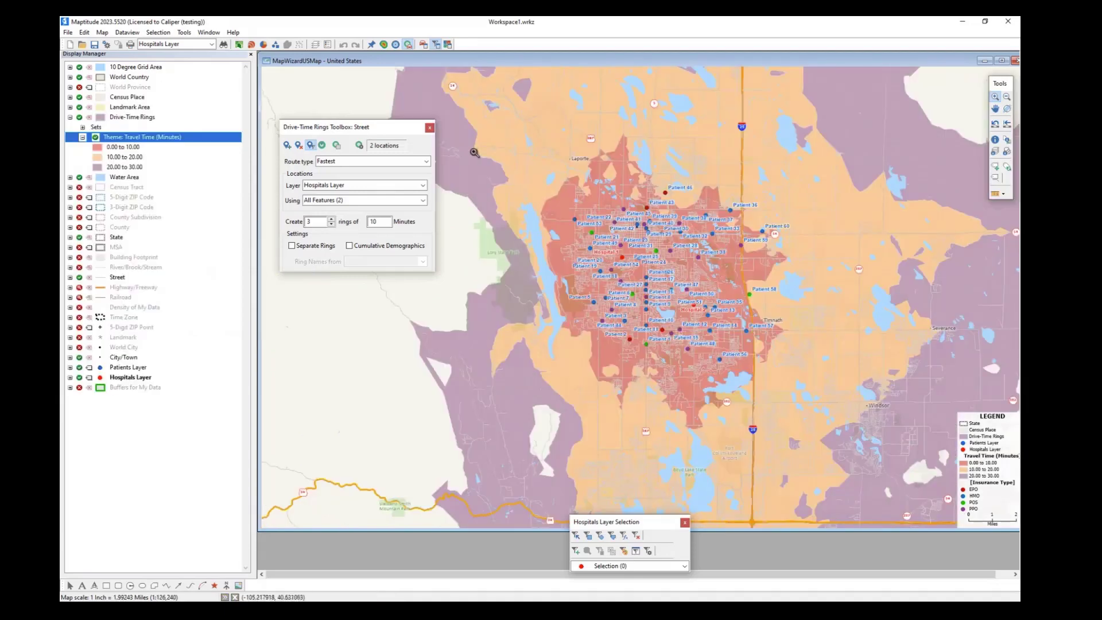
click(500, 162)
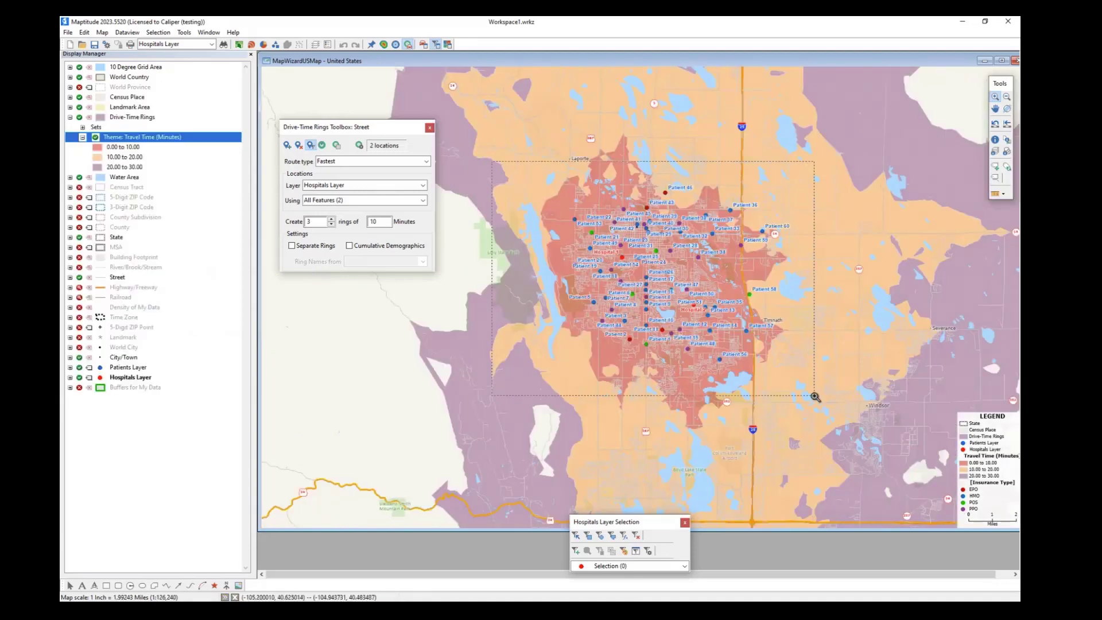
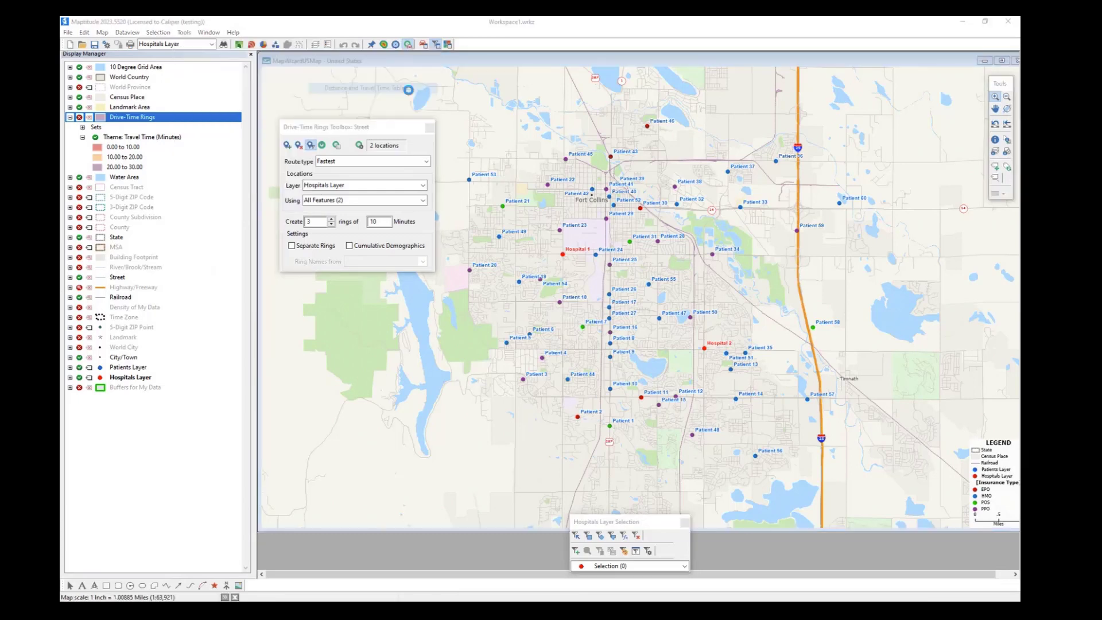
Step: Create a distance and travel time table from the Hospitals Layer to the Patients Layer with no time limit, all origin and destination fields, and Excel output off
drag(547, 144, 437, 256)
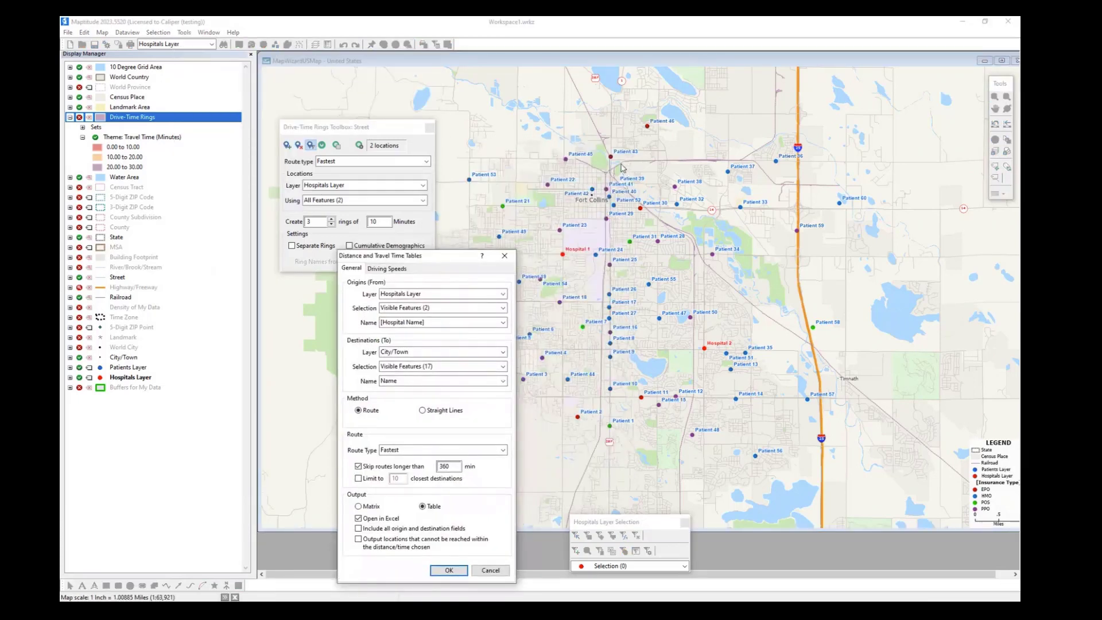
drag(460, 255, 534, 180)
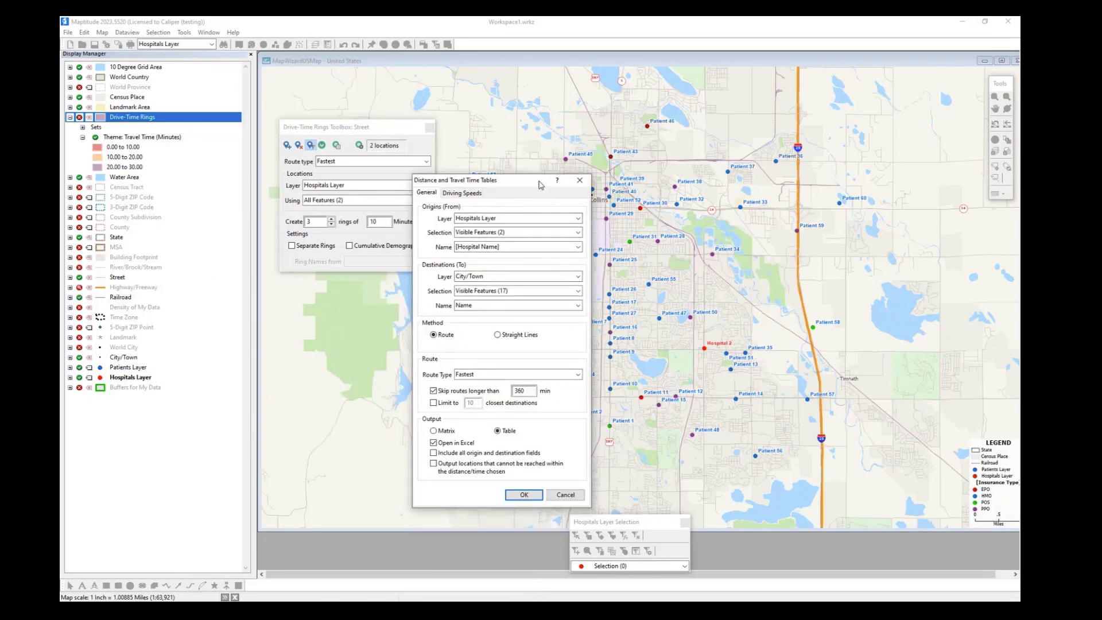
drag(535, 186, 462, 180)
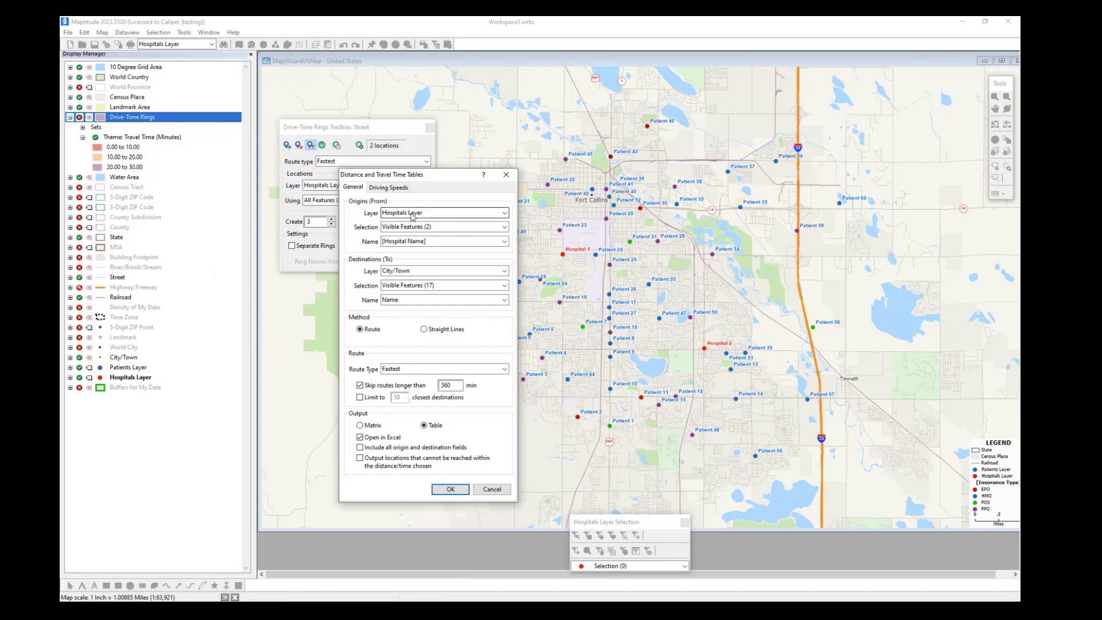
click(439, 271)
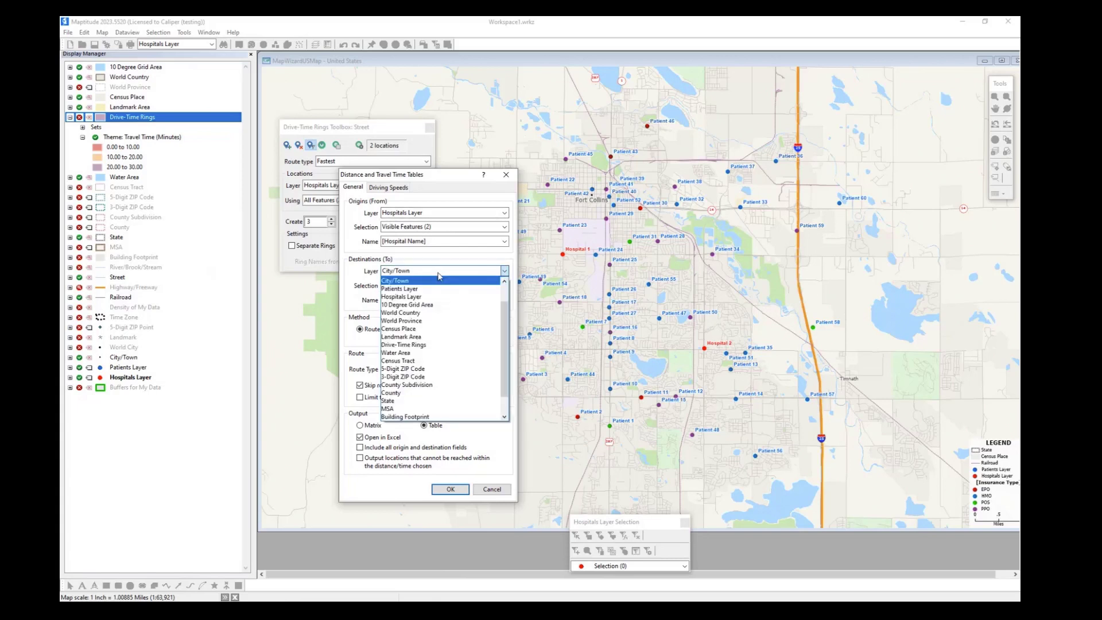
click(408, 289)
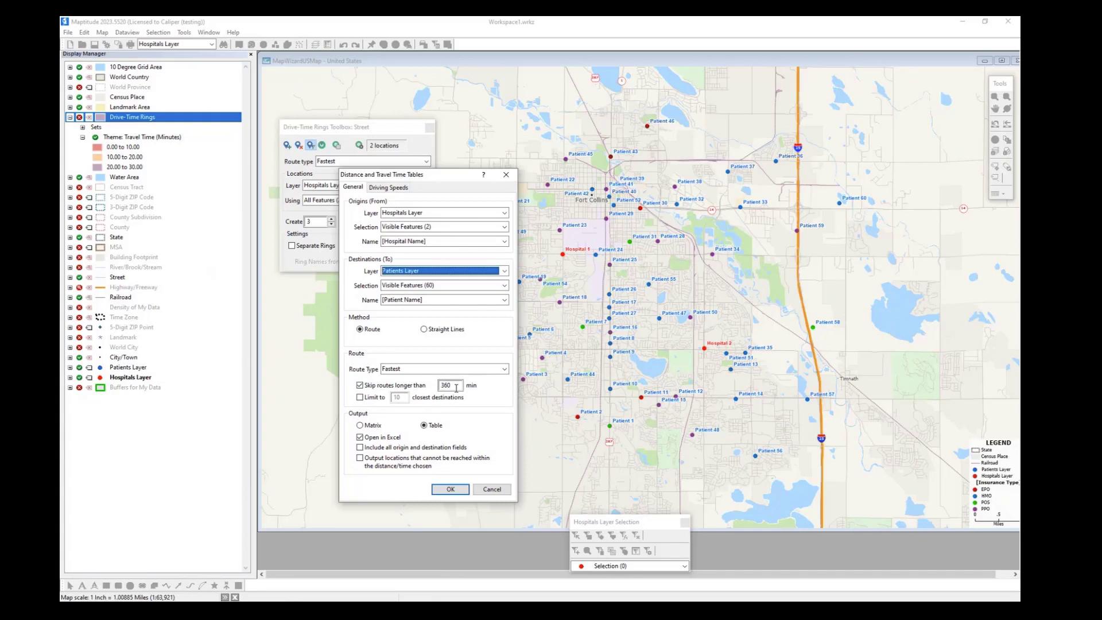
click(383, 388)
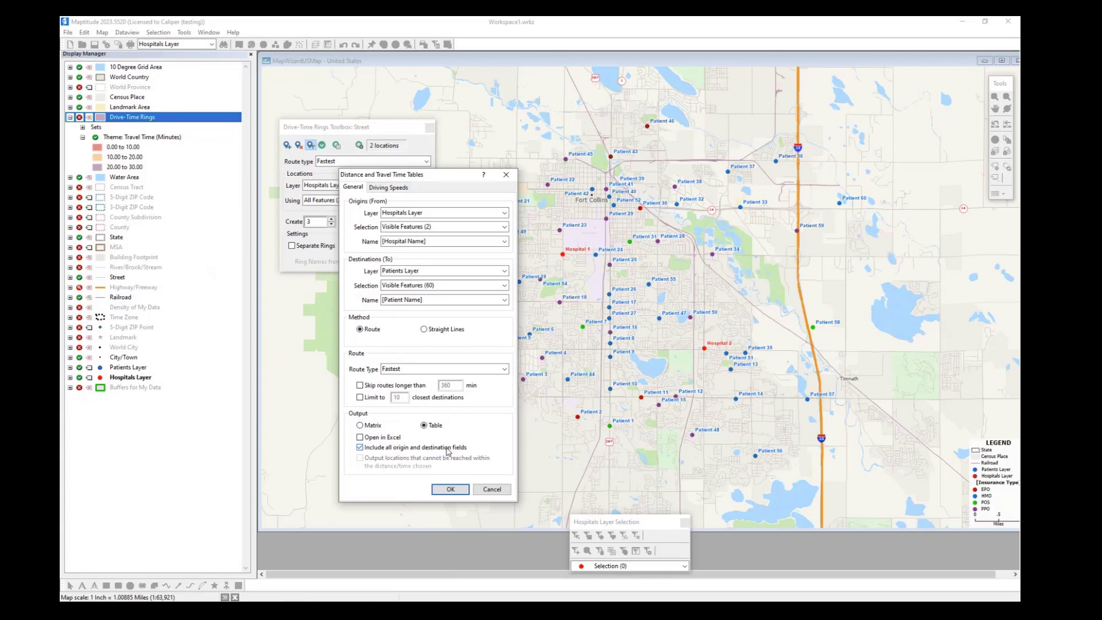
click(451, 489)
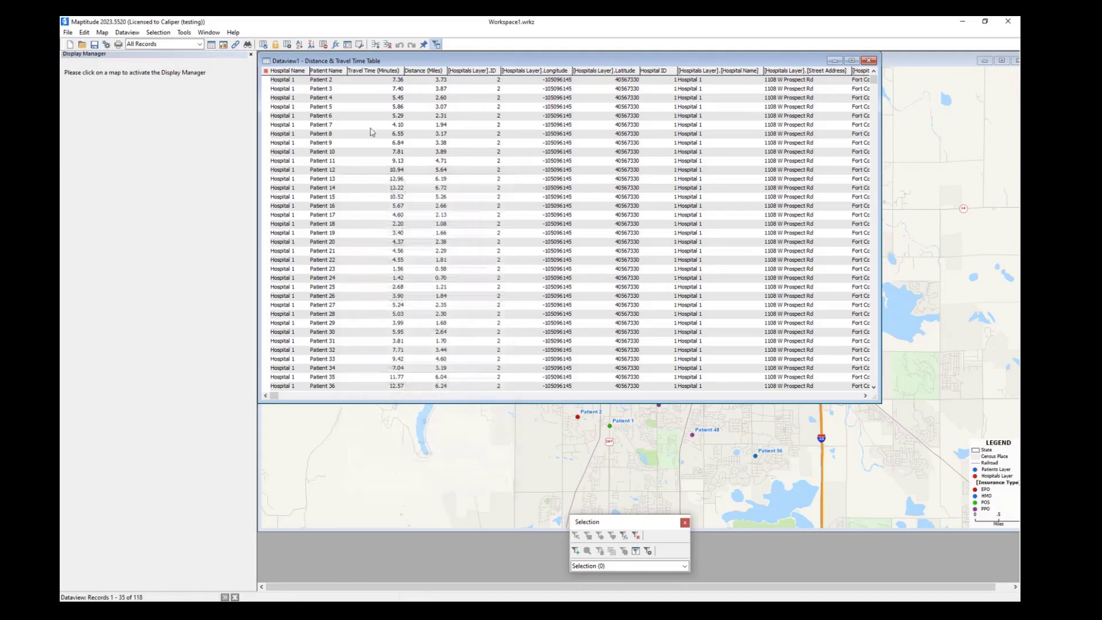
Step: Look through the travel time table's records and fields, and sort it by Travel Time (Minutes) in decreasing order
click(288, 81)
scroll(397, 113, down, 1)
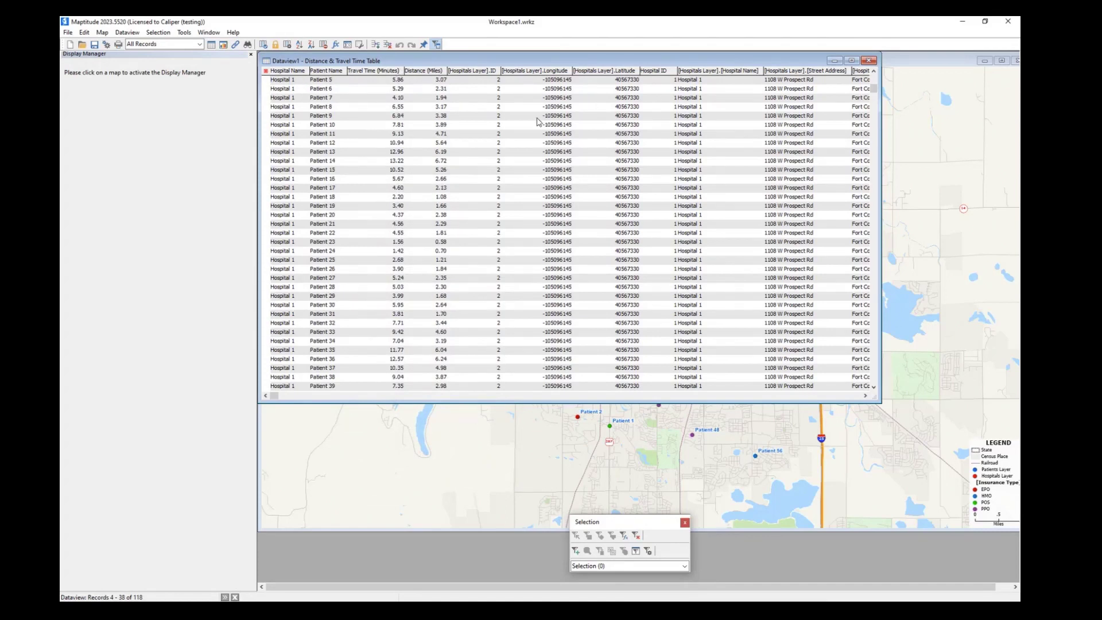
click(865, 395)
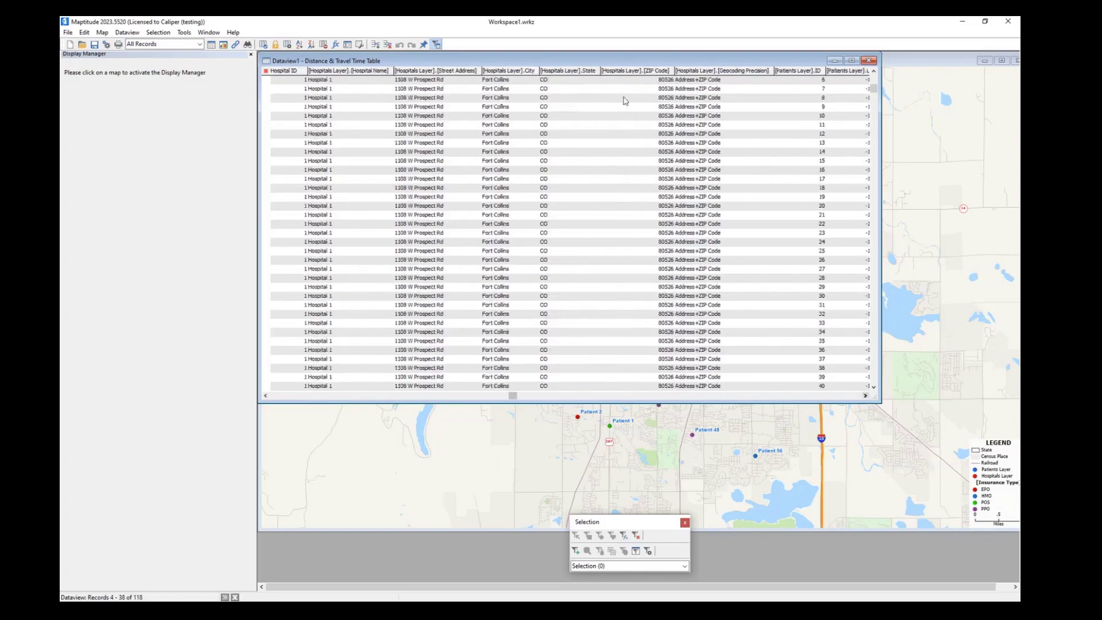
click(278, 396)
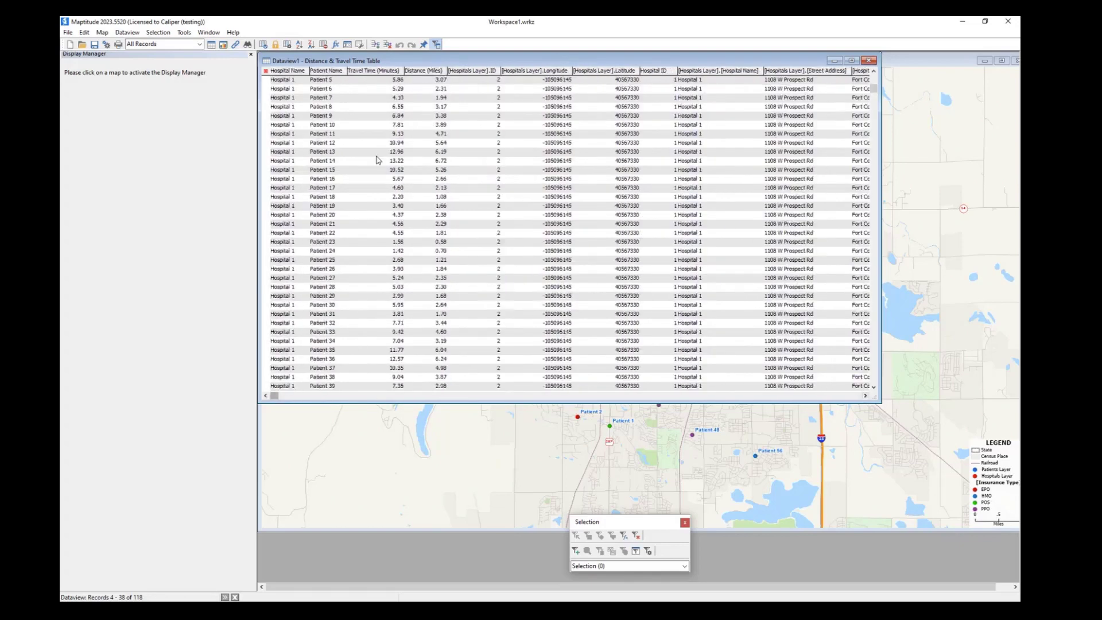
click(393, 71)
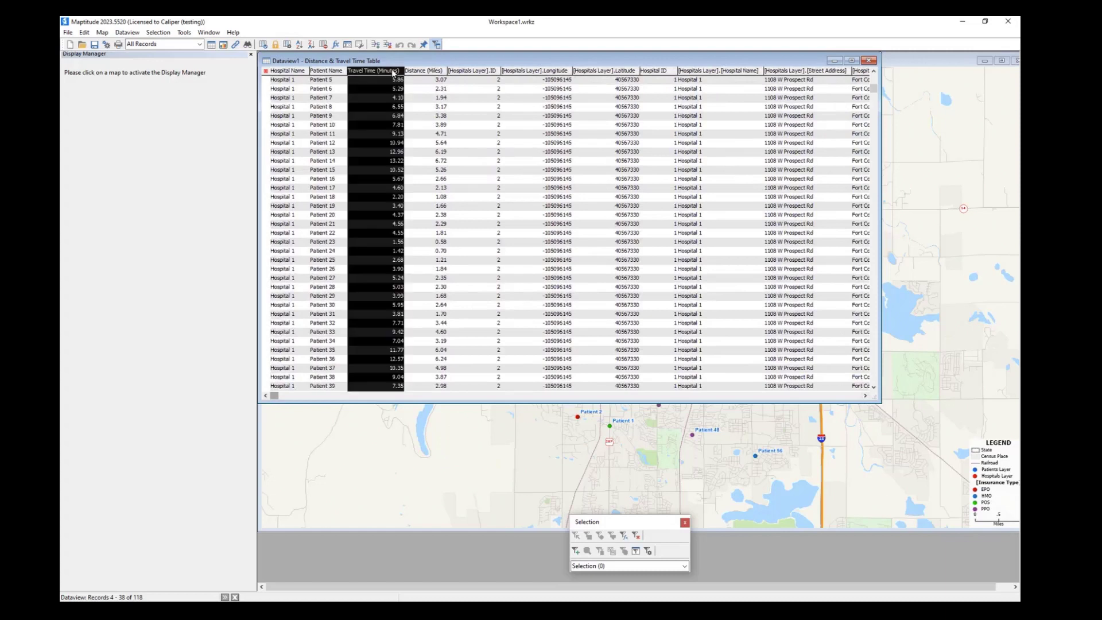
right_click(393, 72)
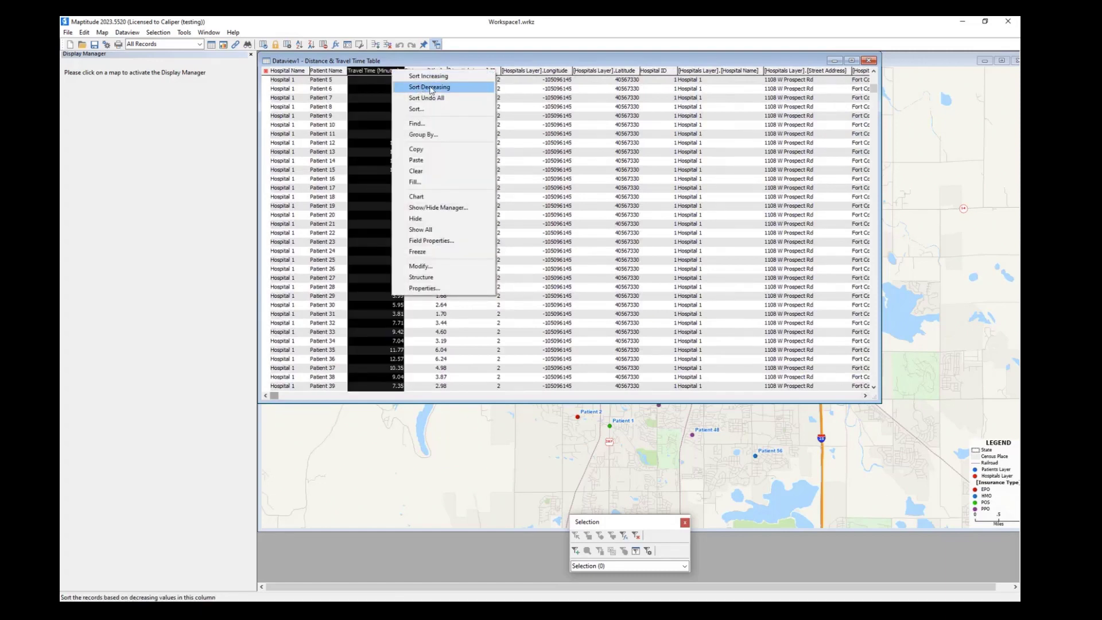
click(429, 87)
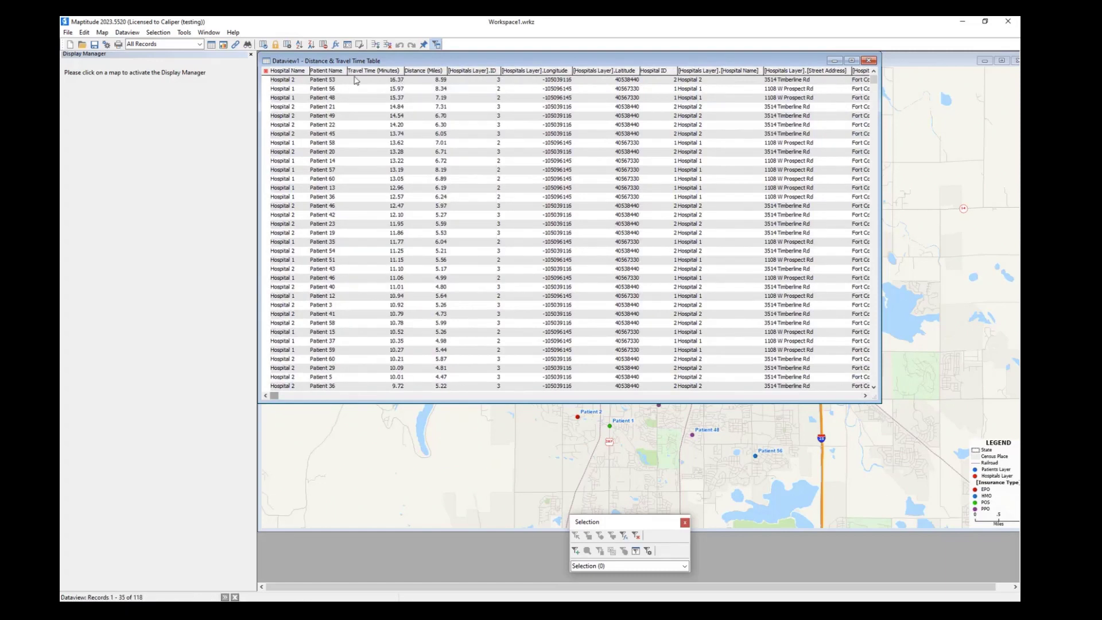
Step: Review the travel time, patient and hospital of the first sorted record, and check the table's export options
click(379, 82)
click(324, 83)
click(284, 85)
click(68, 32)
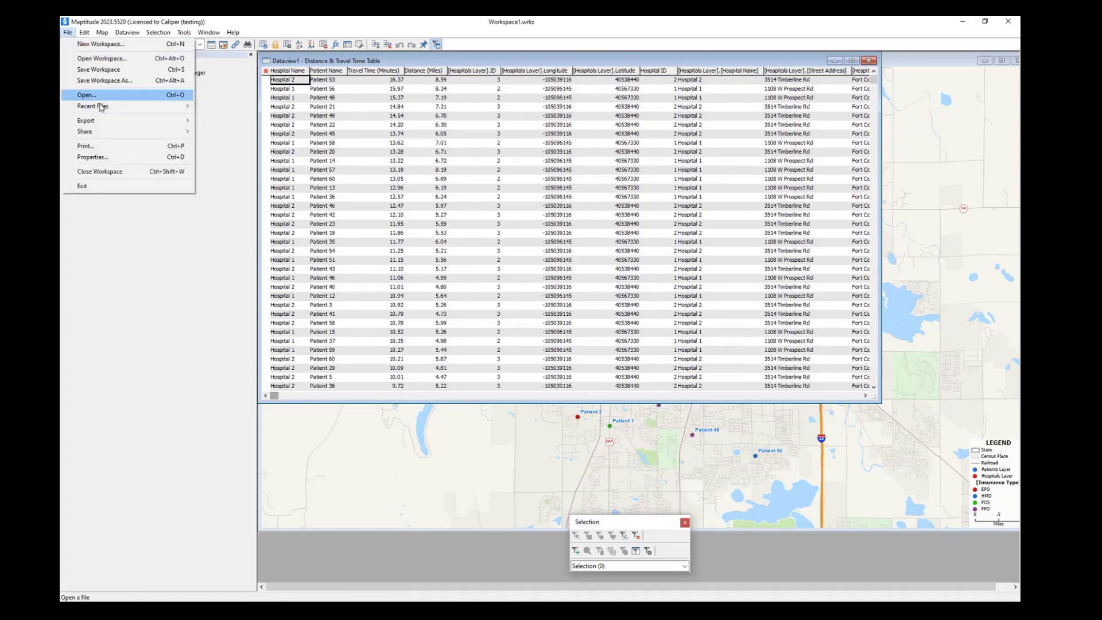
mouse_move(119, 122)
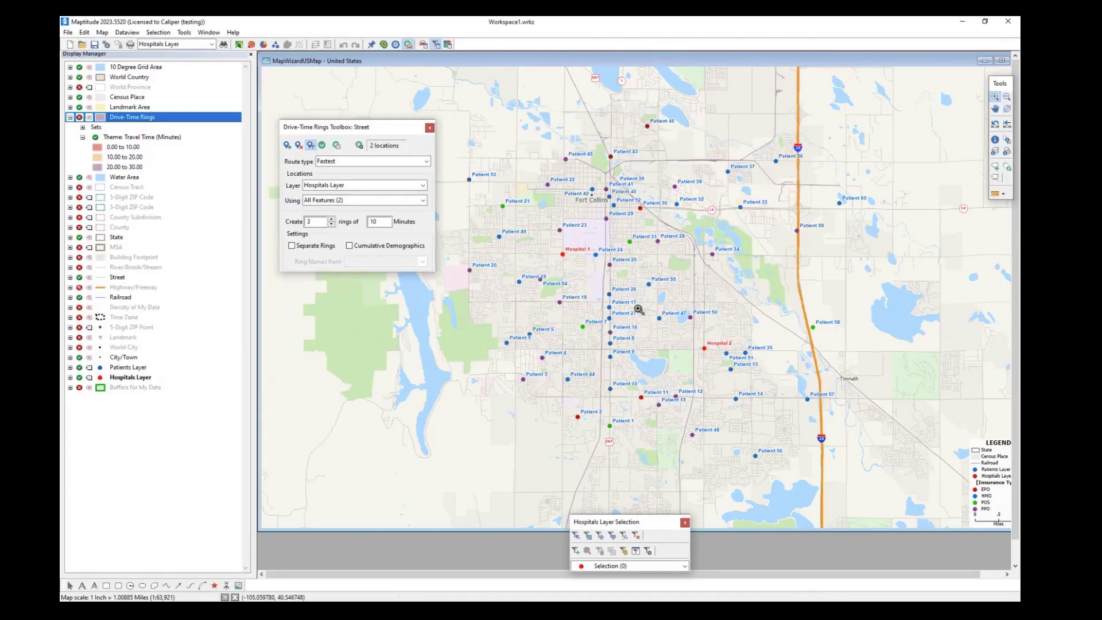
Step: Move the Drive-Time Rings toolbox out of the way and make 5-Digit ZIP Code the working layer
drag(368, 128, 360, 78)
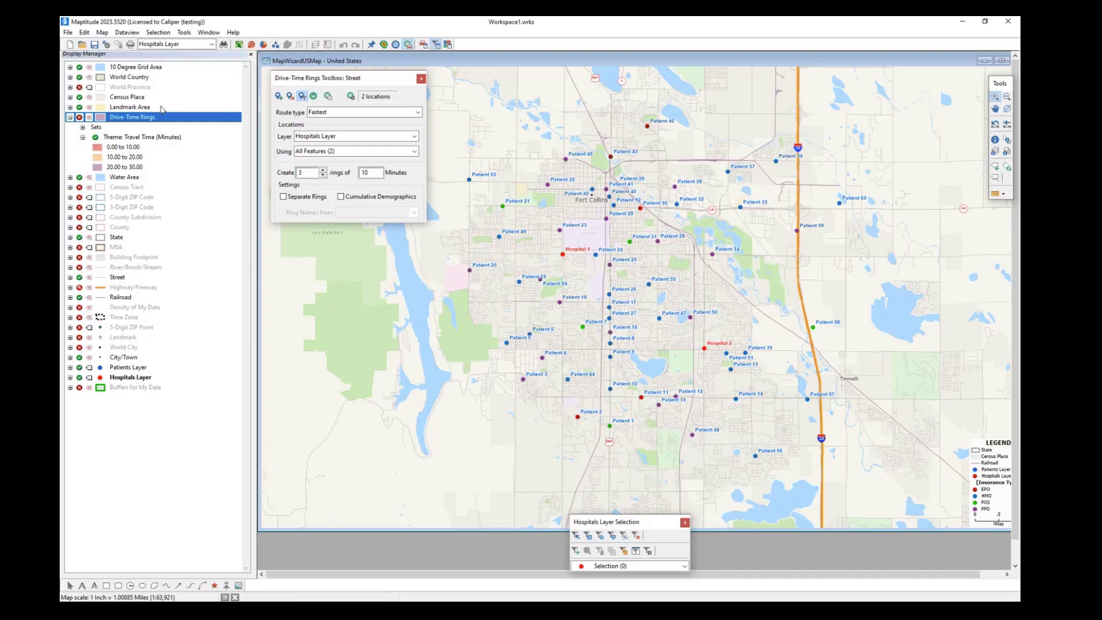
right_click(142, 199)
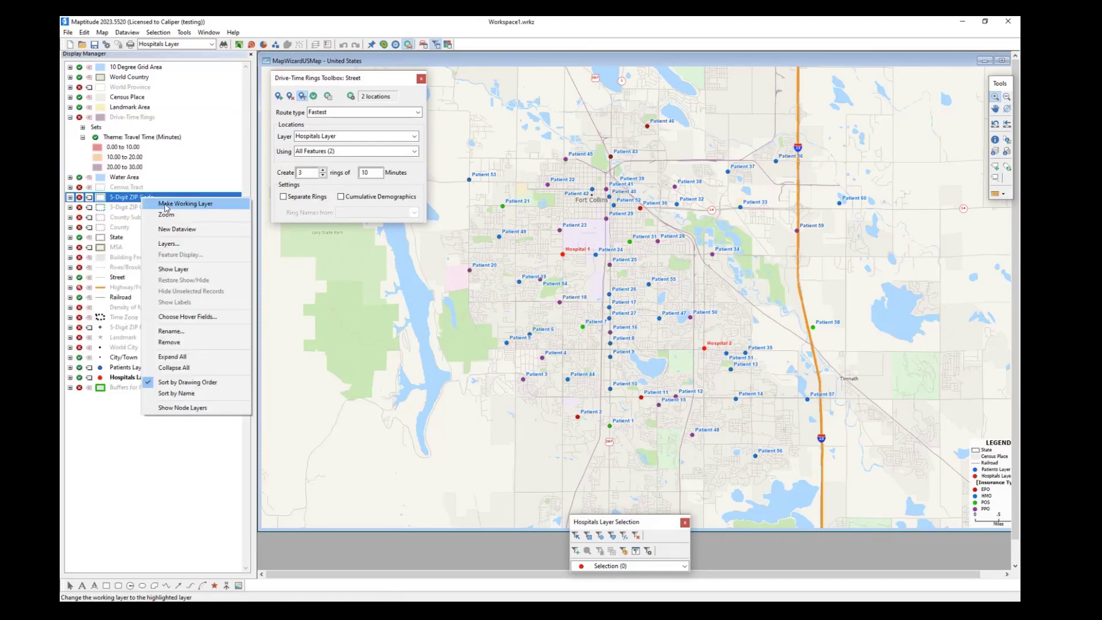
click(165, 205)
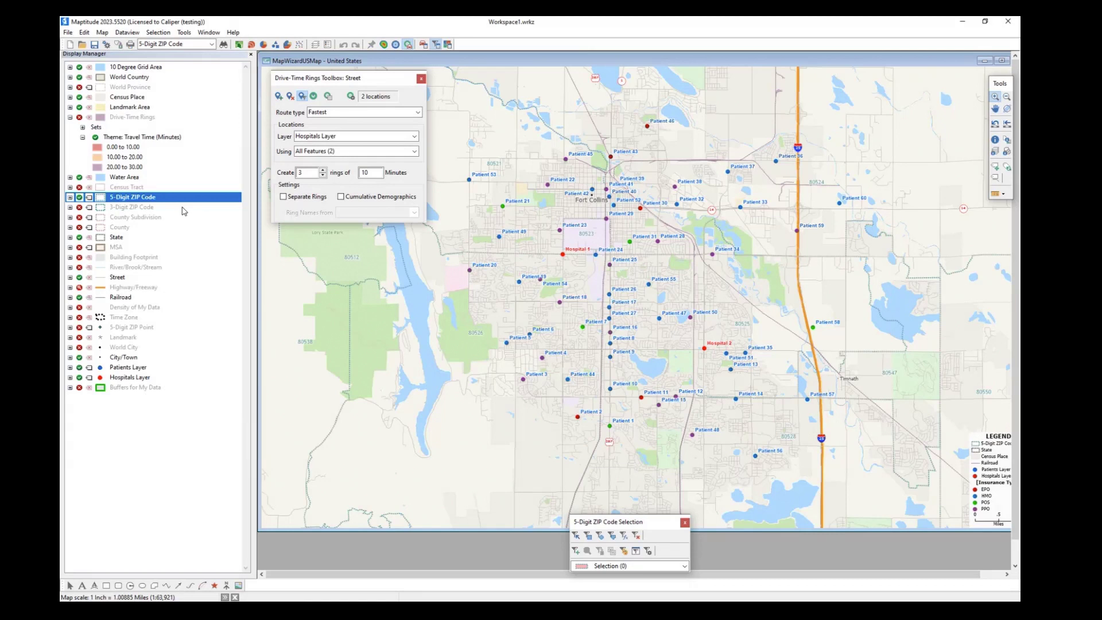
Step: Apply a color theme to the 5-Digit ZIP Code layer on the [Age 65+] field, using Optimal Breaks and 8 classes
click(102, 34)
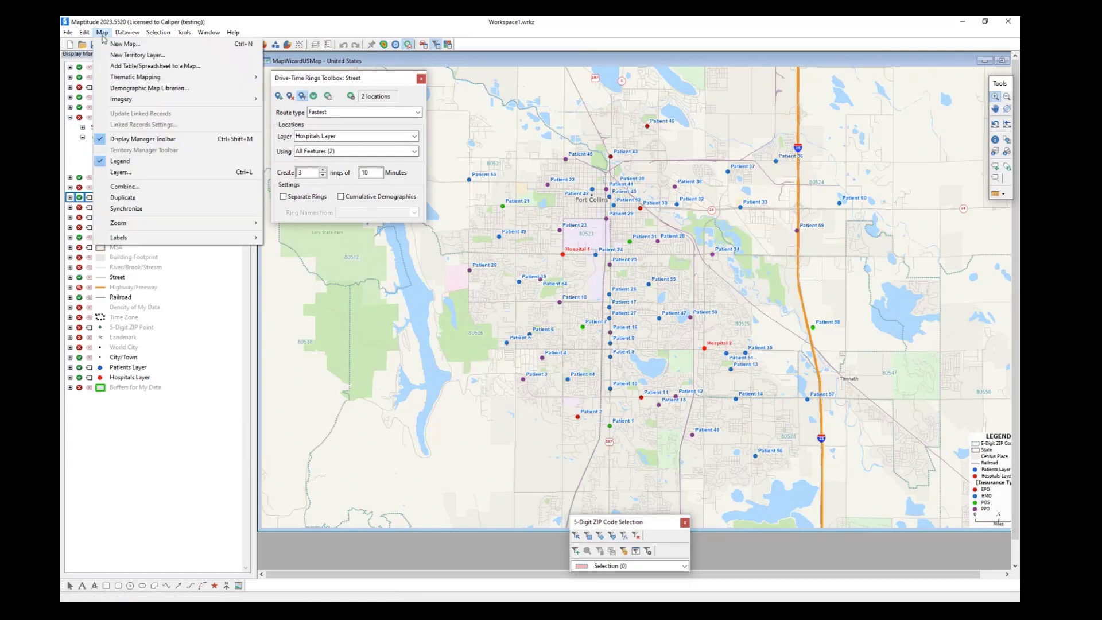
mouse_move(153, 81)
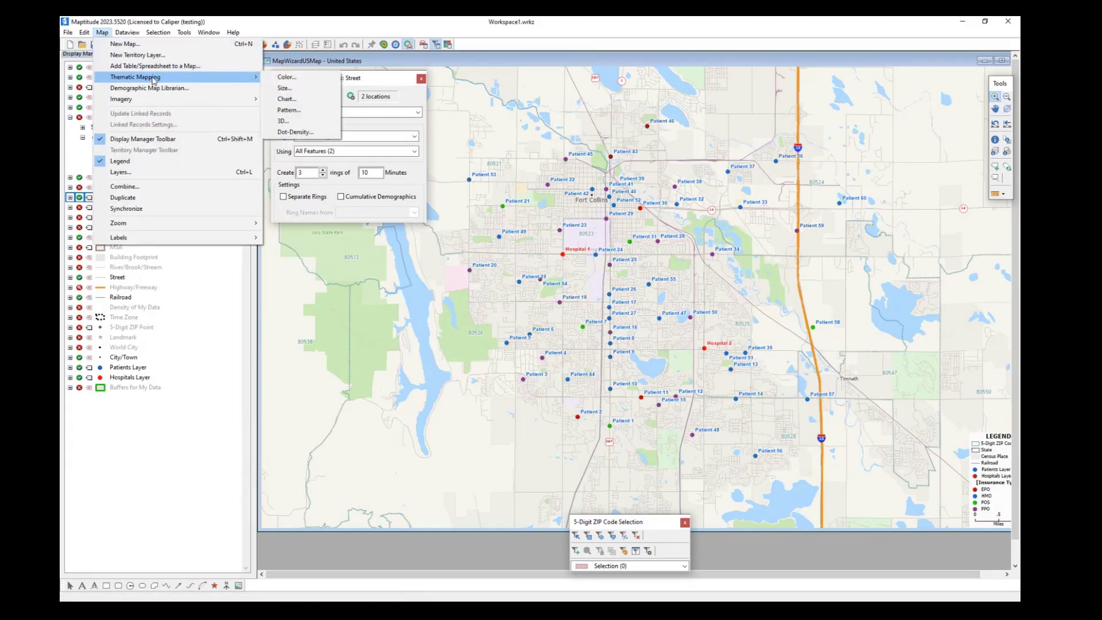
click(287, 77)
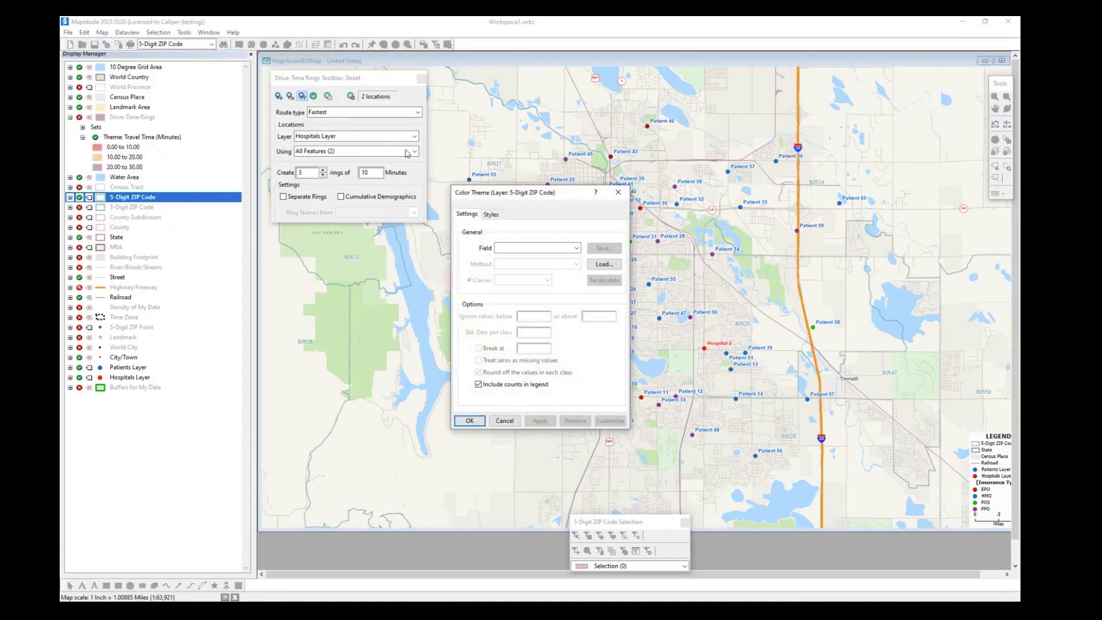
click(525, 251)
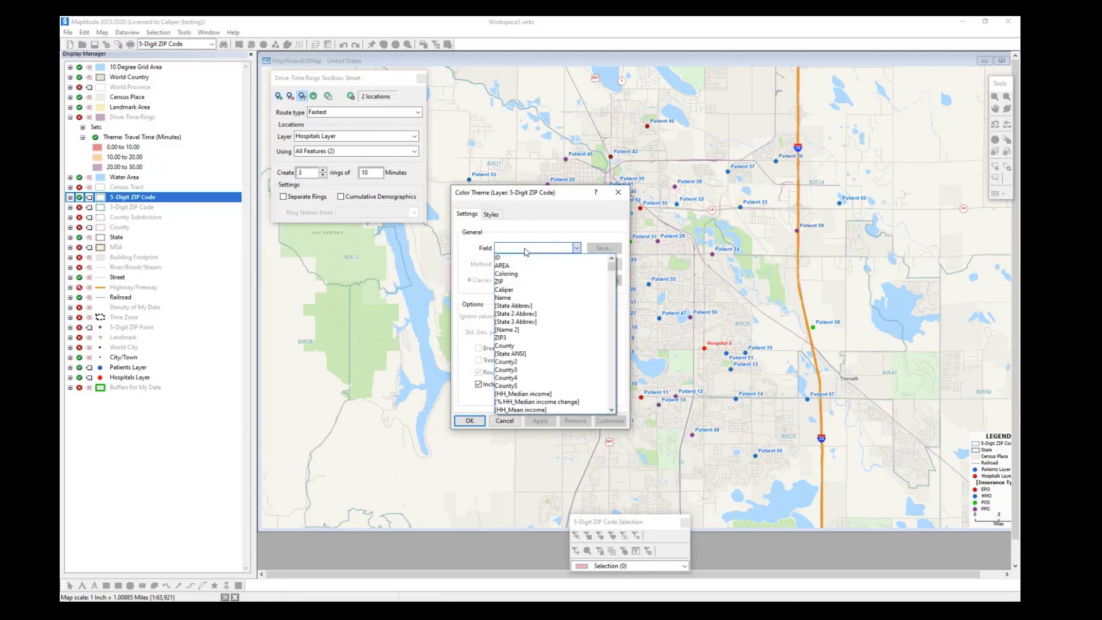
scroll(533, 284, down, 3)
scroll(533, 284, down, 1)
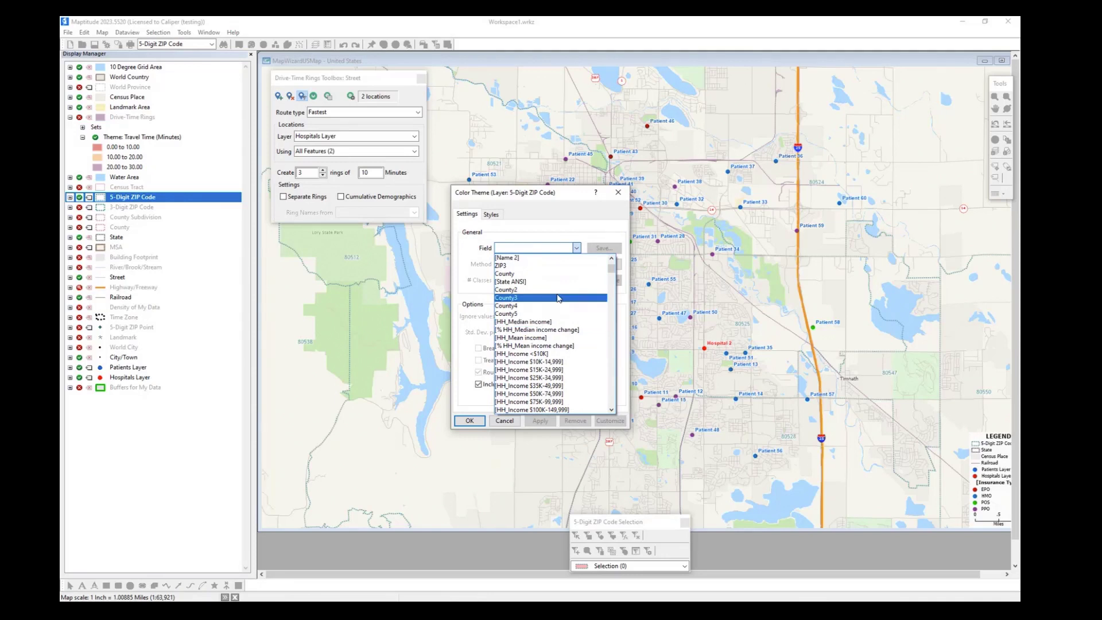
text([a)
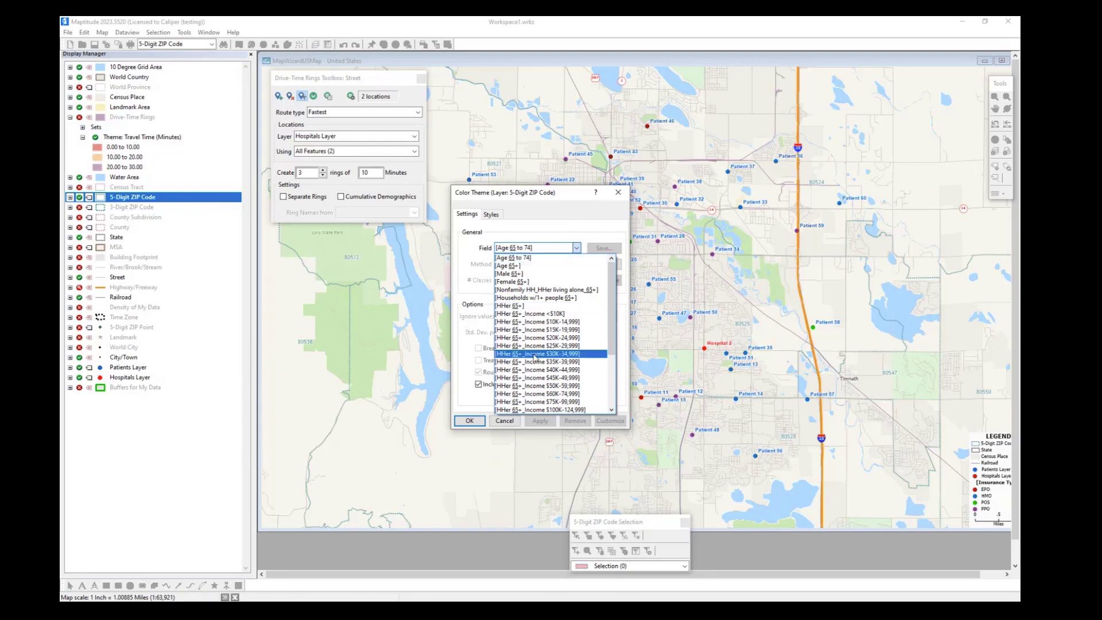
click(526, 267)
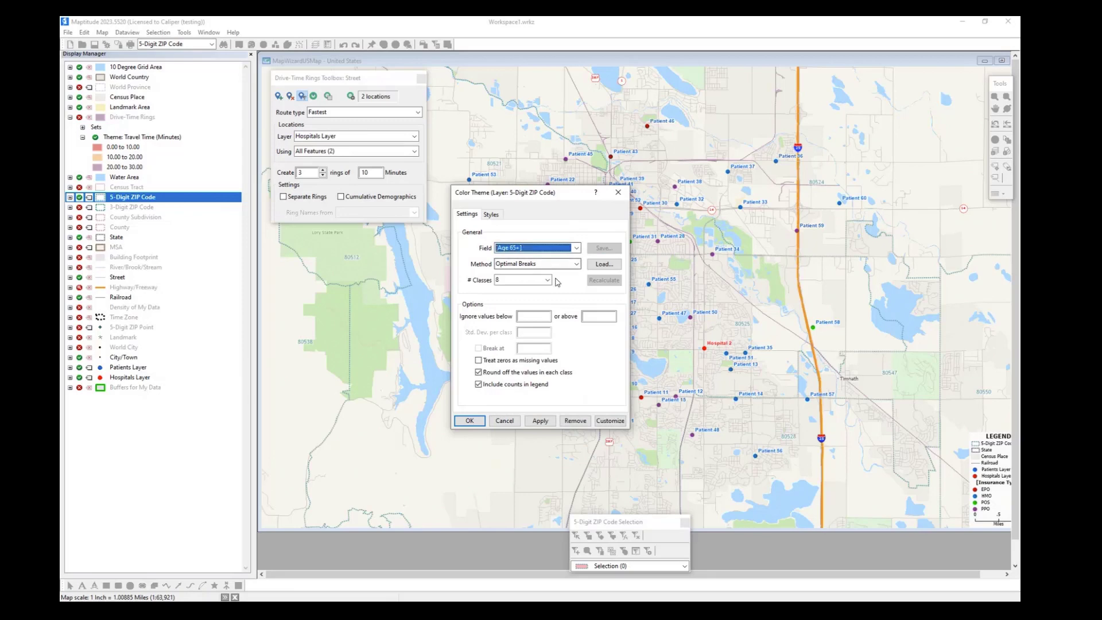
click(540, 420)
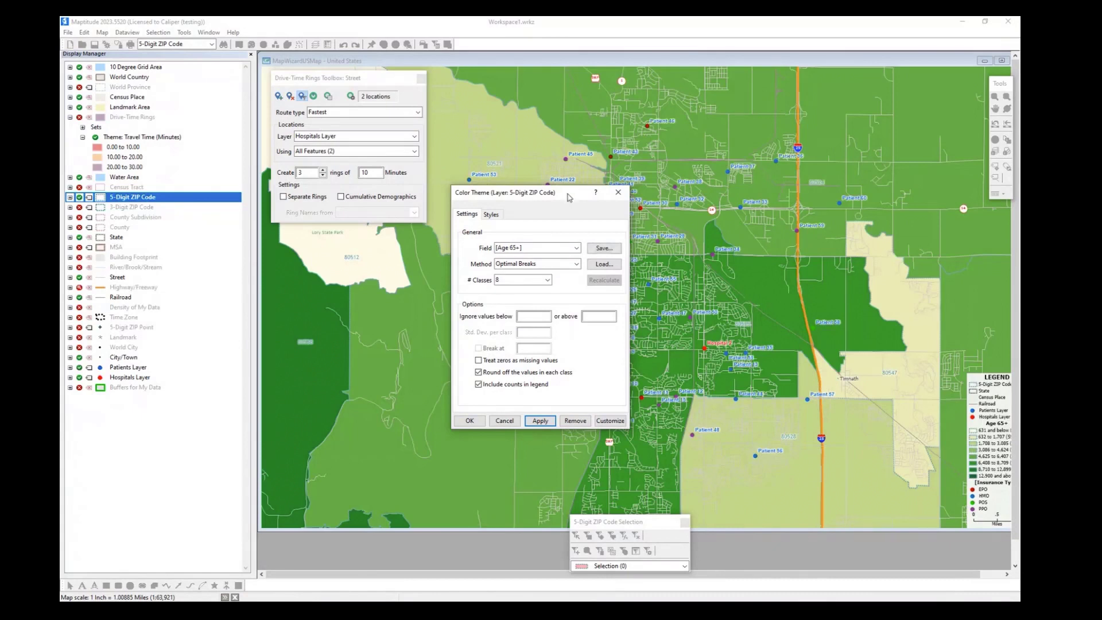
Step: Change the Age 65+ theme to a color scheme running from pale yellow through green to dark blue, and accept the theme
drag(566, 193, 388, 240)
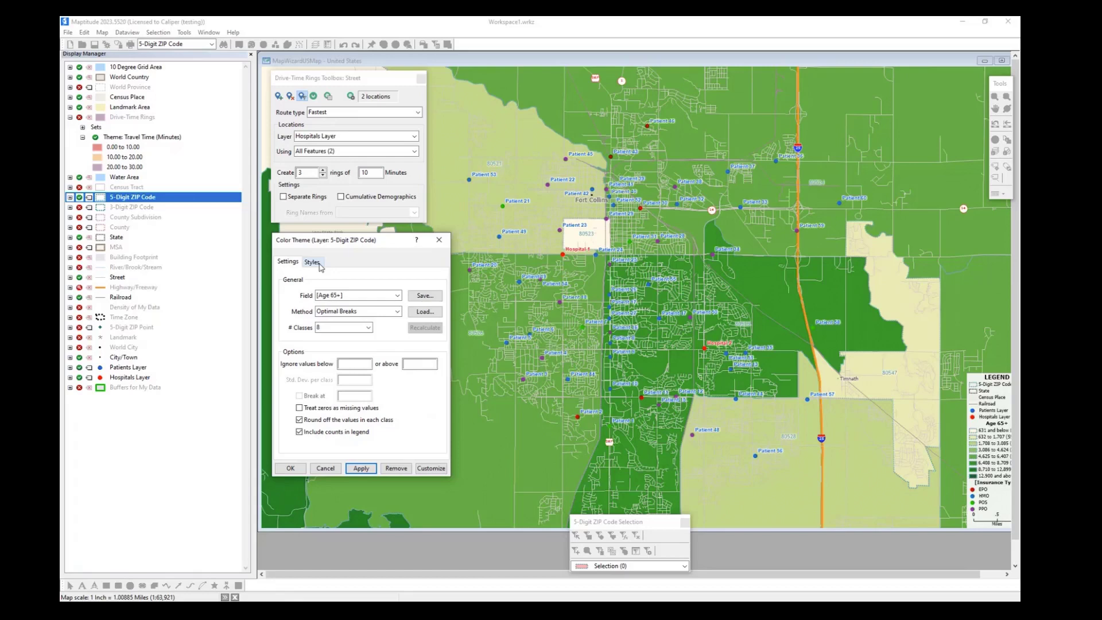
key(Return)
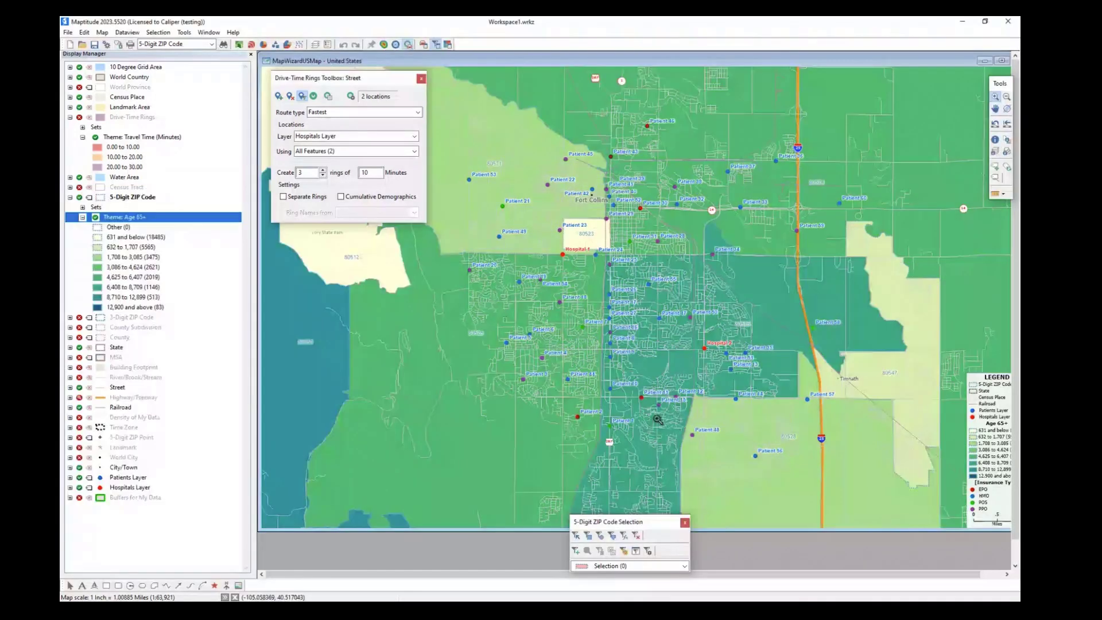
scroll(672, 326, down, 1)
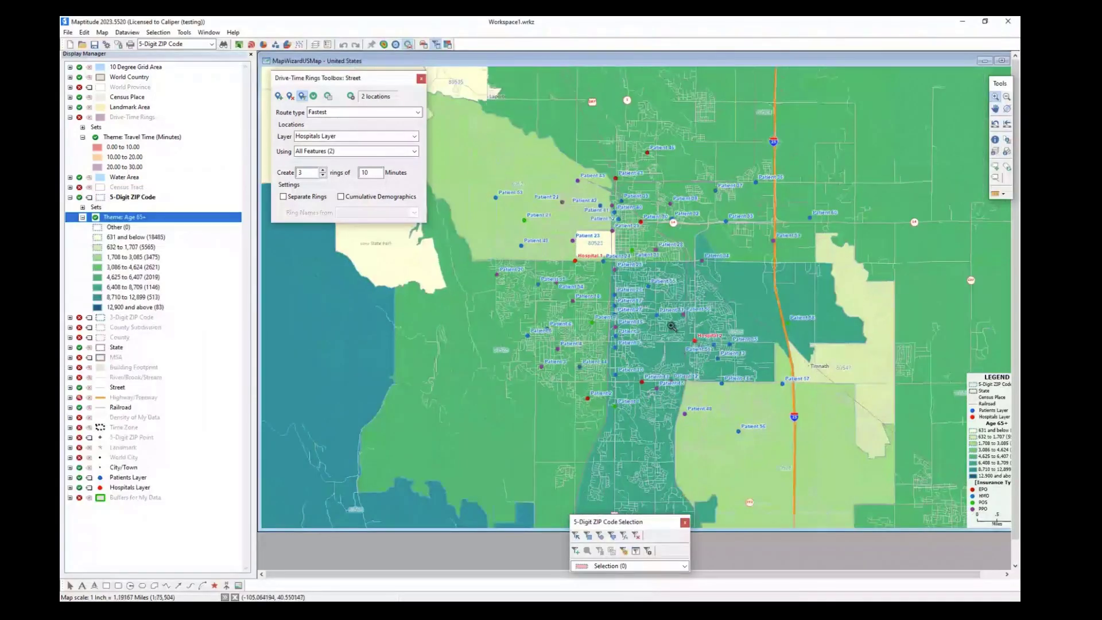
Step: Add the ccHospital.cdf geographic file from C:\ccdata\Caliper Healthcare Data 2022 to the map as a layer
click(102, 33)
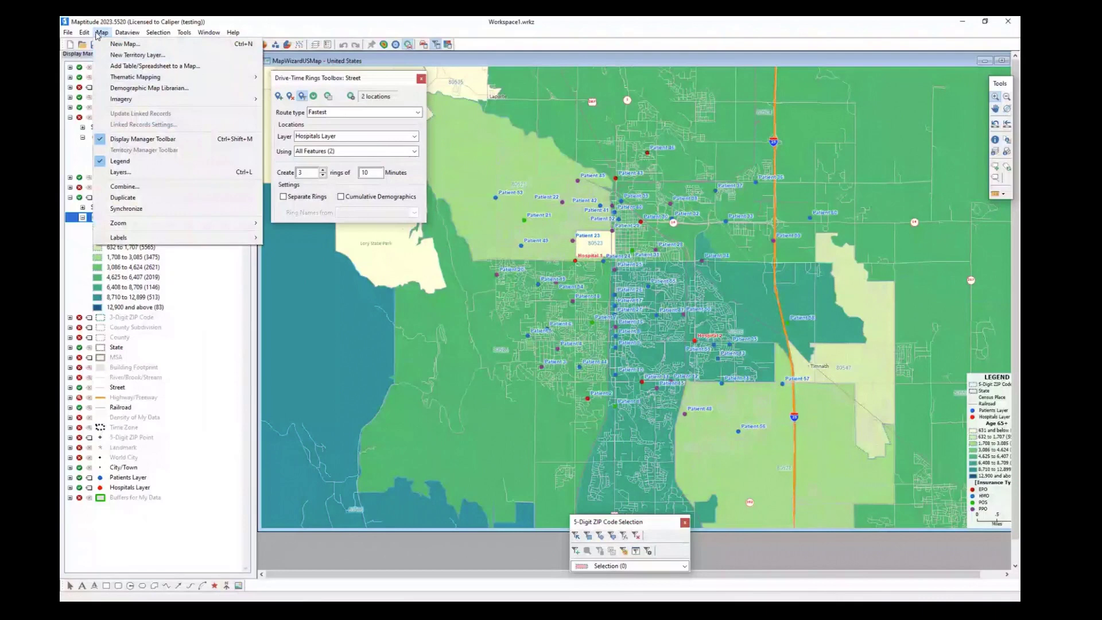
click(121, 172)
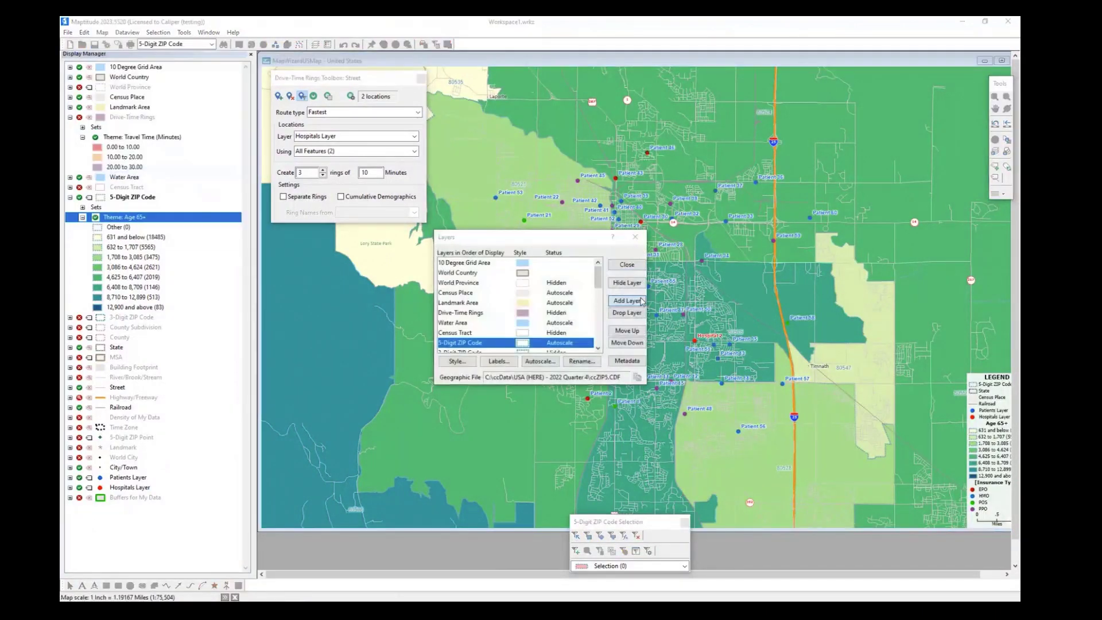
click(636, 268)
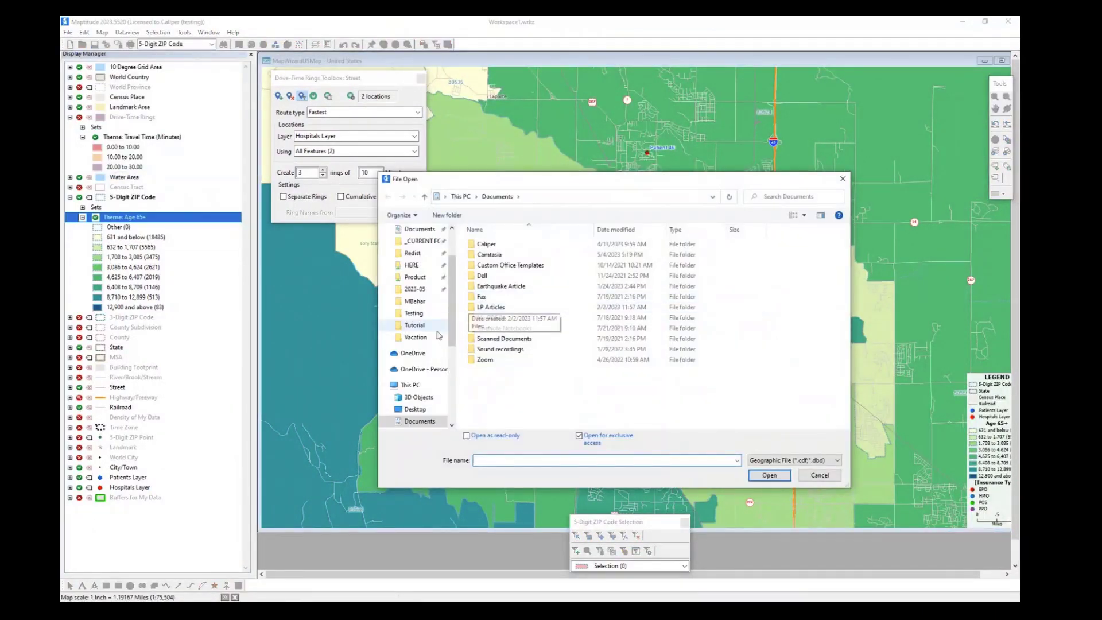
scroll(433, 356, down, 2)
click(415, 408)
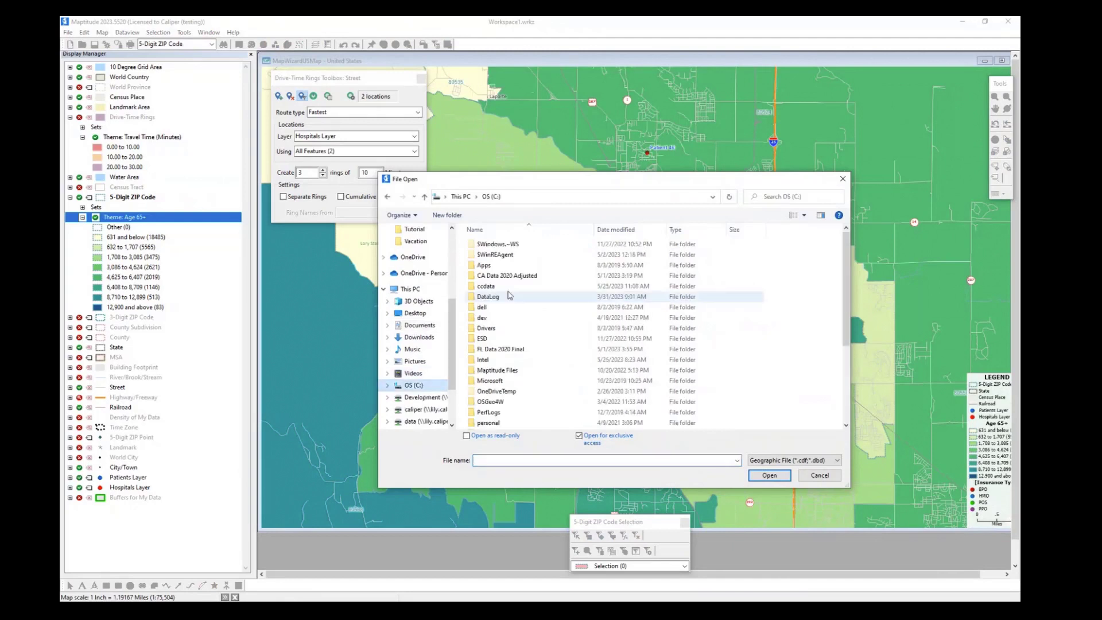
double_click(513, 287)
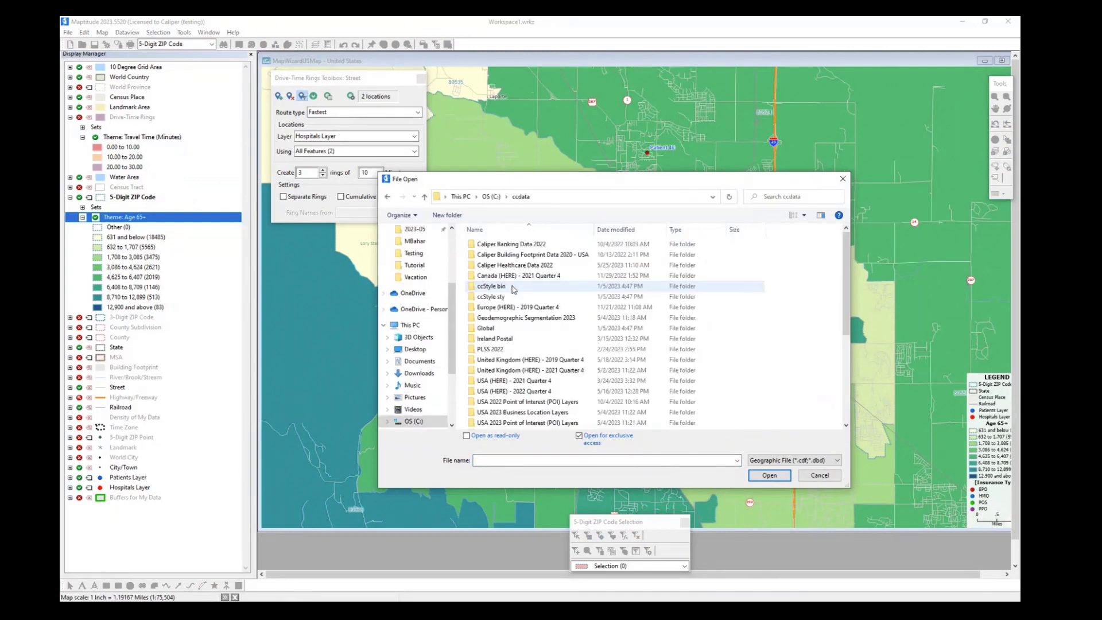
double_click(523, 265)
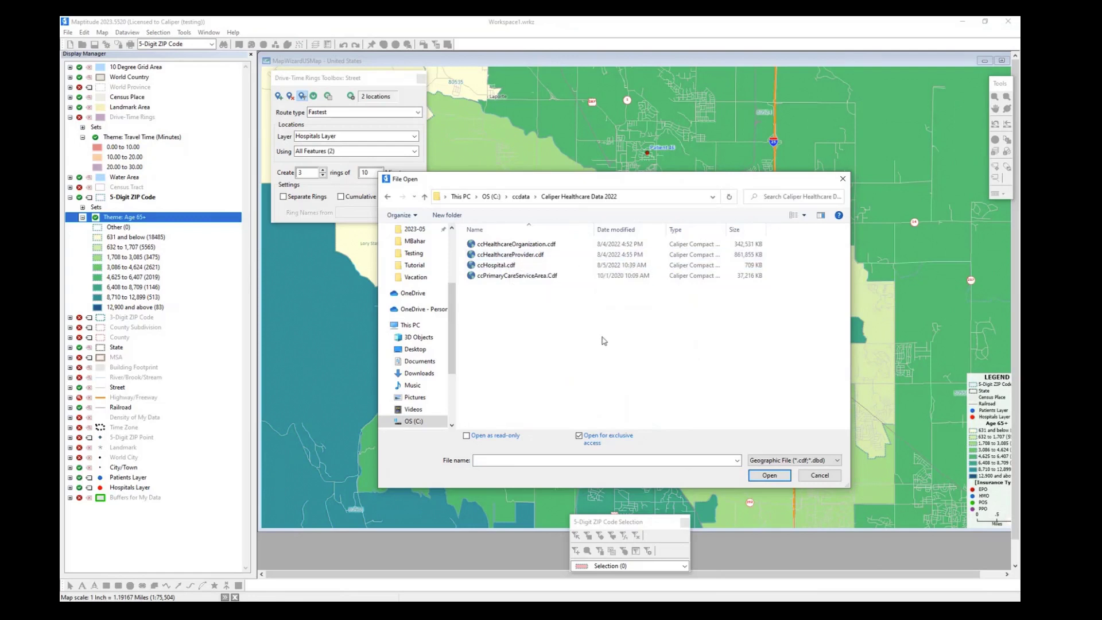
click(534, 266)
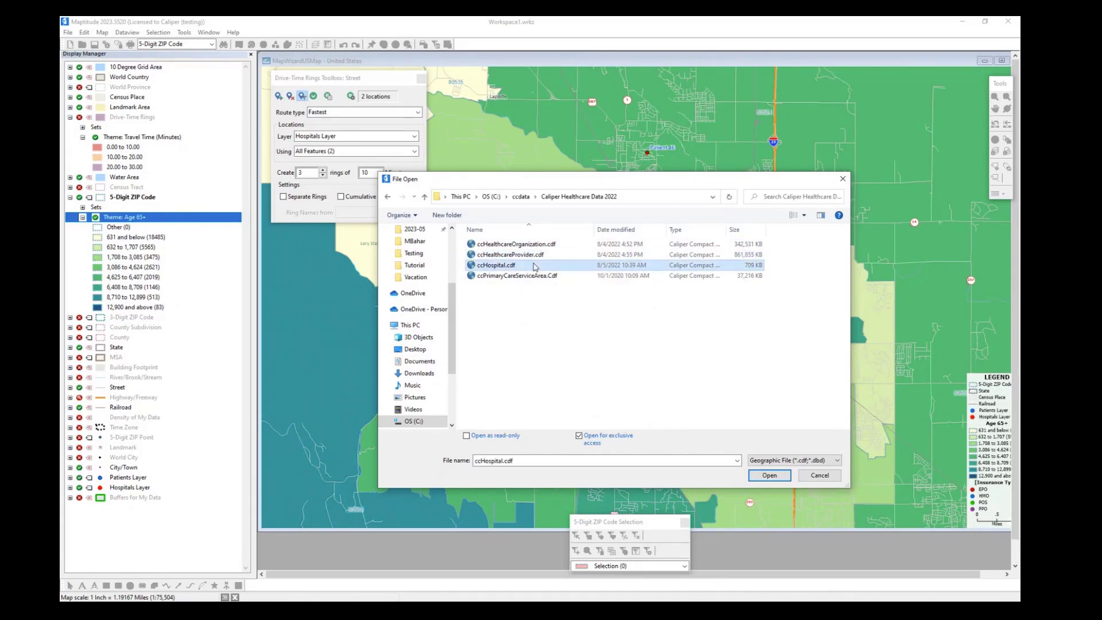
click(771, 480)
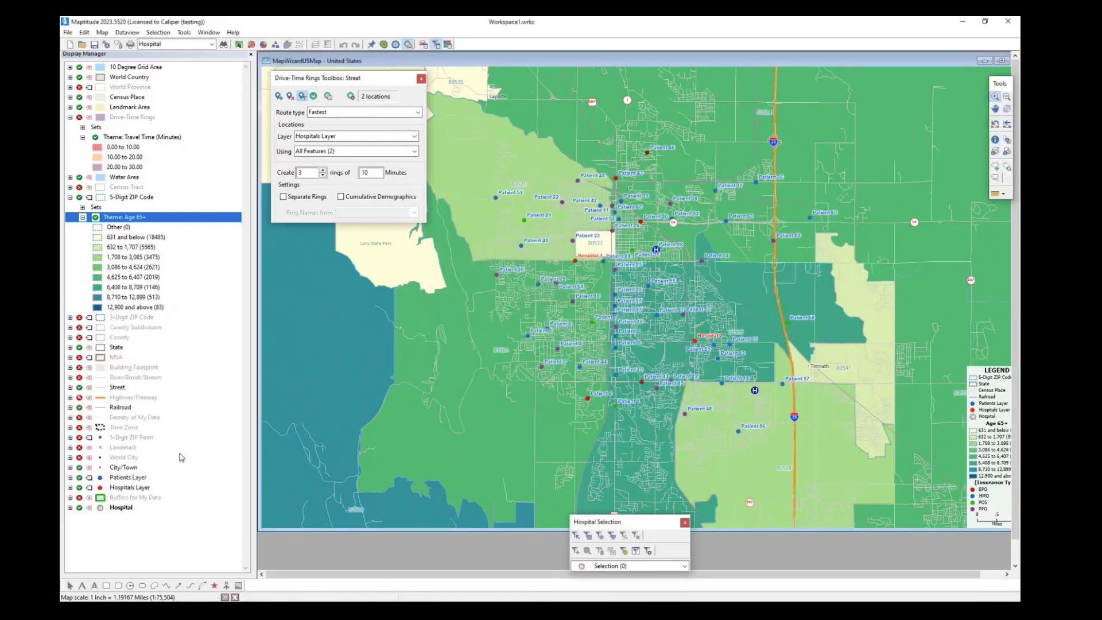
Step: Hide the 5-Digit ZIP Code layer and open a new dataview of the Hospital layer
click(92, 195)
click(79, 197)
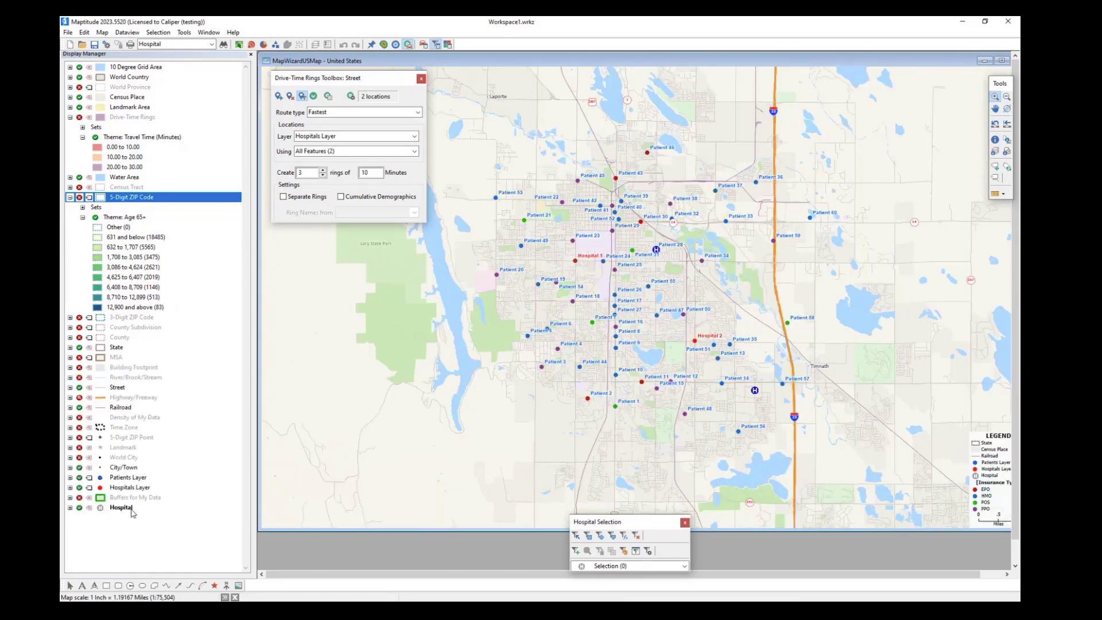
right_click(130, 510)
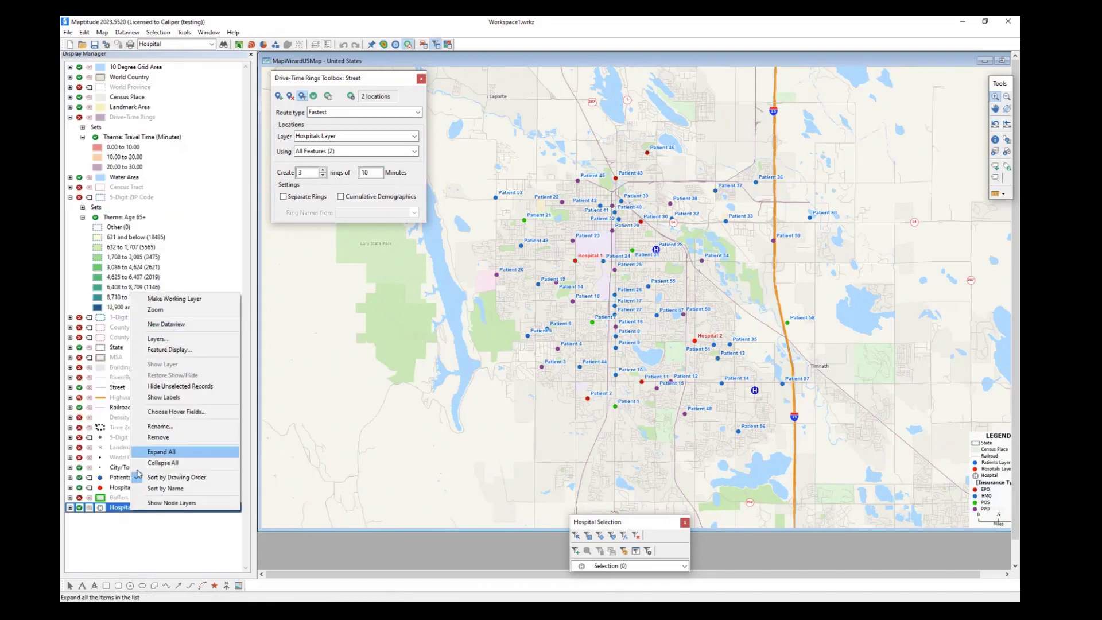
click(195, 325)
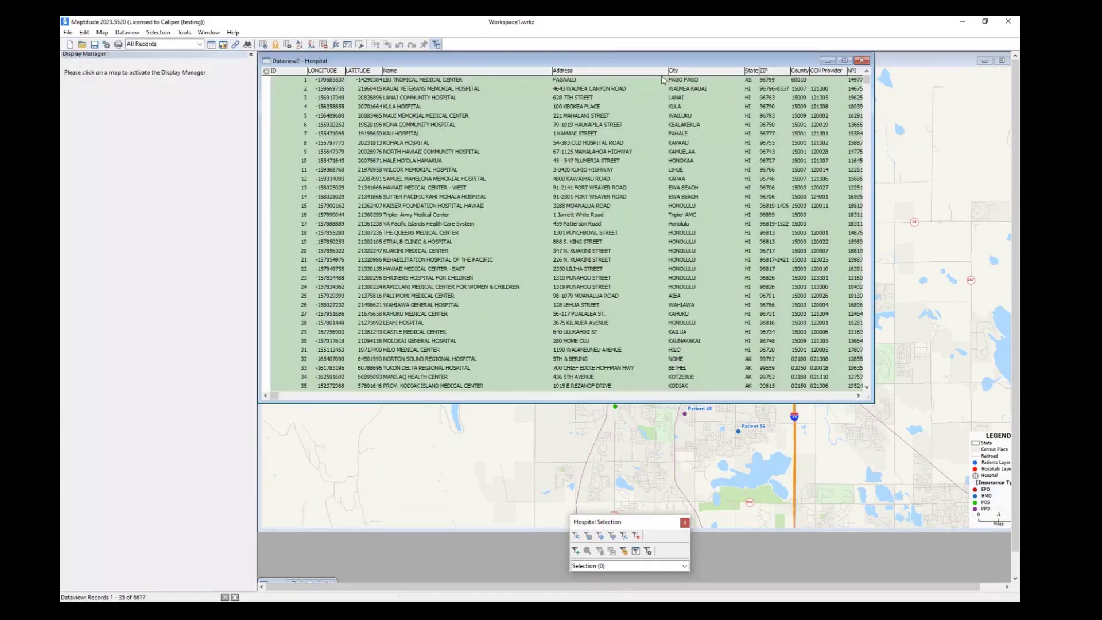
Step: Examine the Type, Beds and Health System fields in the hospital table, including the Veterans Health Administration entry
click(859, 396)
click(859, 395)
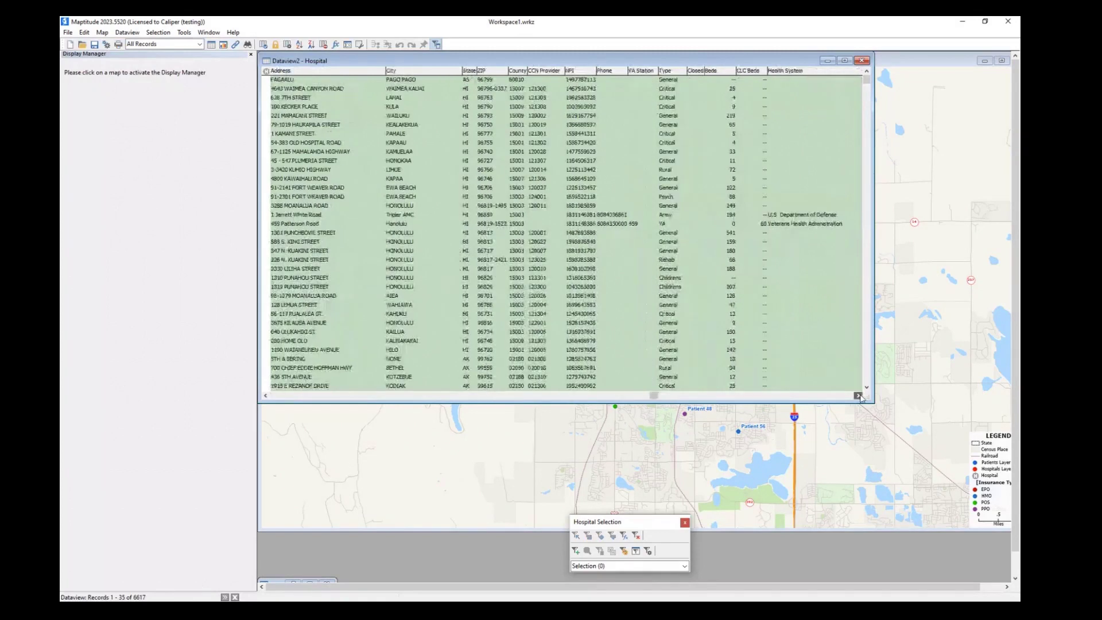
click(858, 395)
click(564, 73)
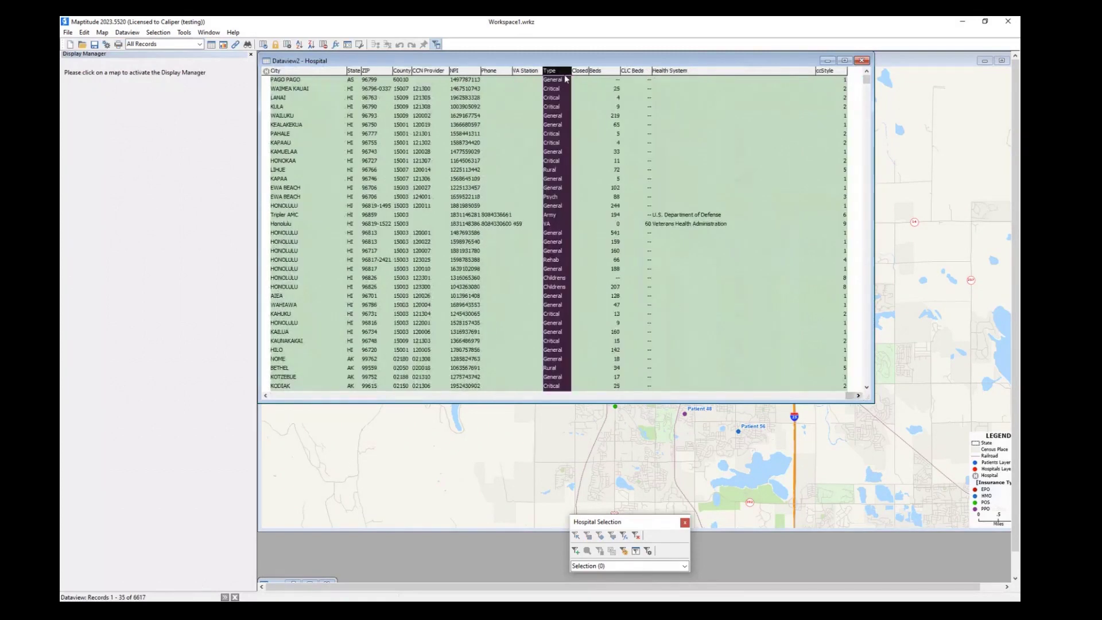
click(605, 72)
click(685, 71)
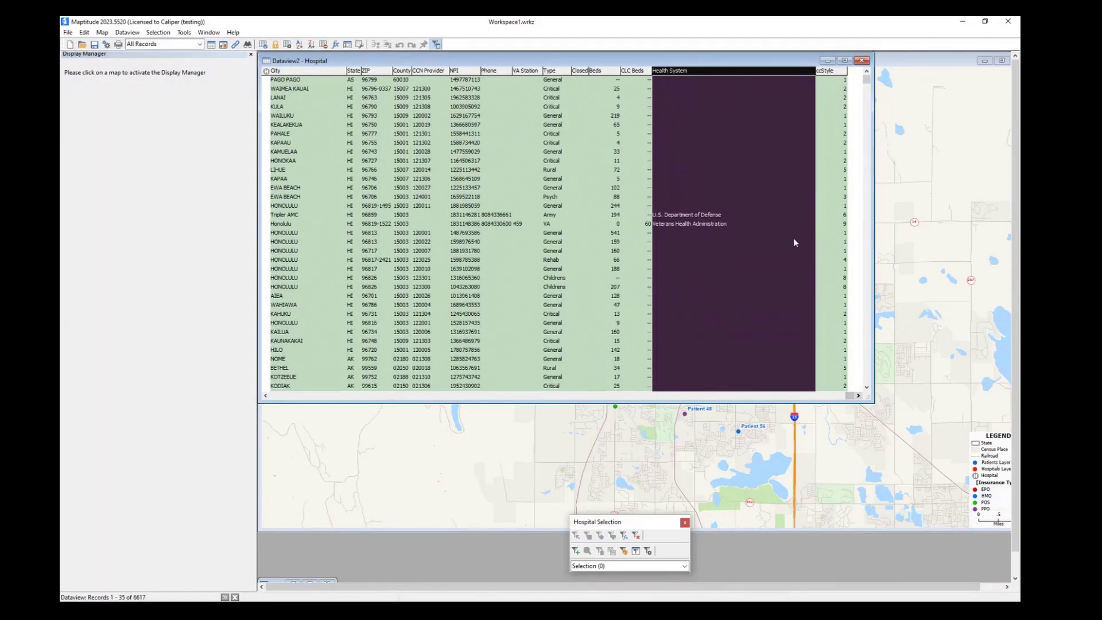
click(771, 243)
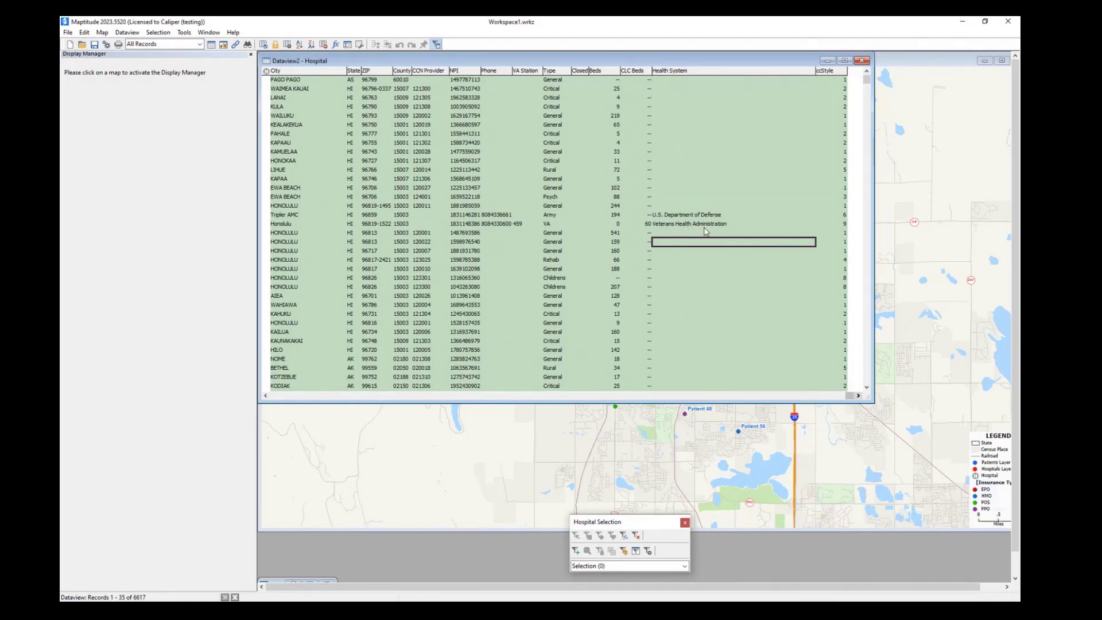
click(670, 226)
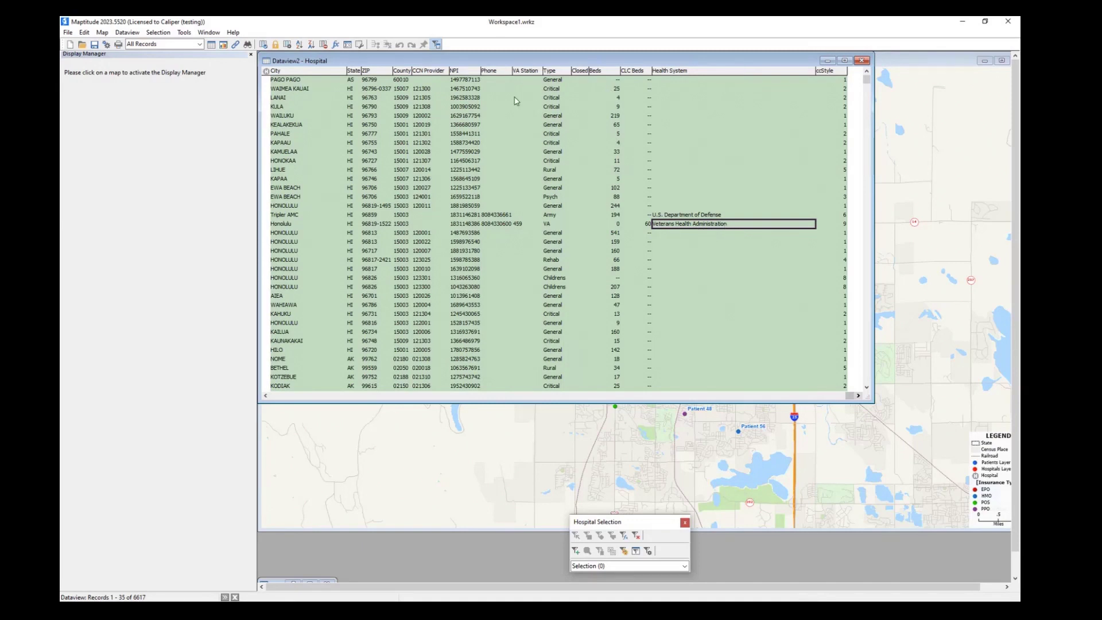
Step: Build a Select by Condition query on the hospital table: [Health System] = "Veterans Health Administration"
click(159, 32)
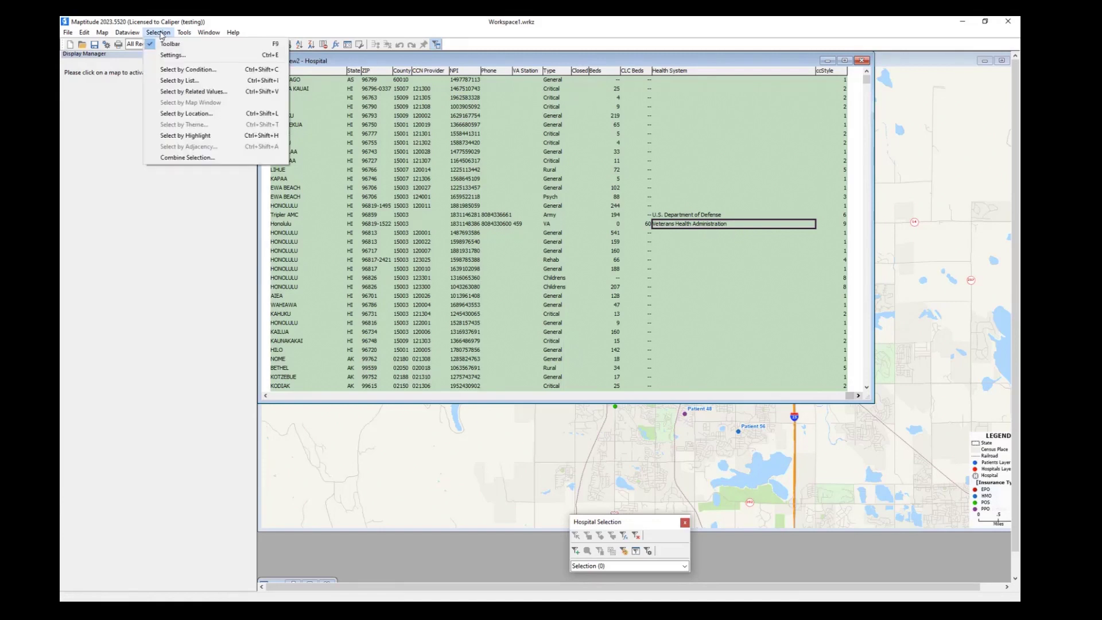
click(181, 70)
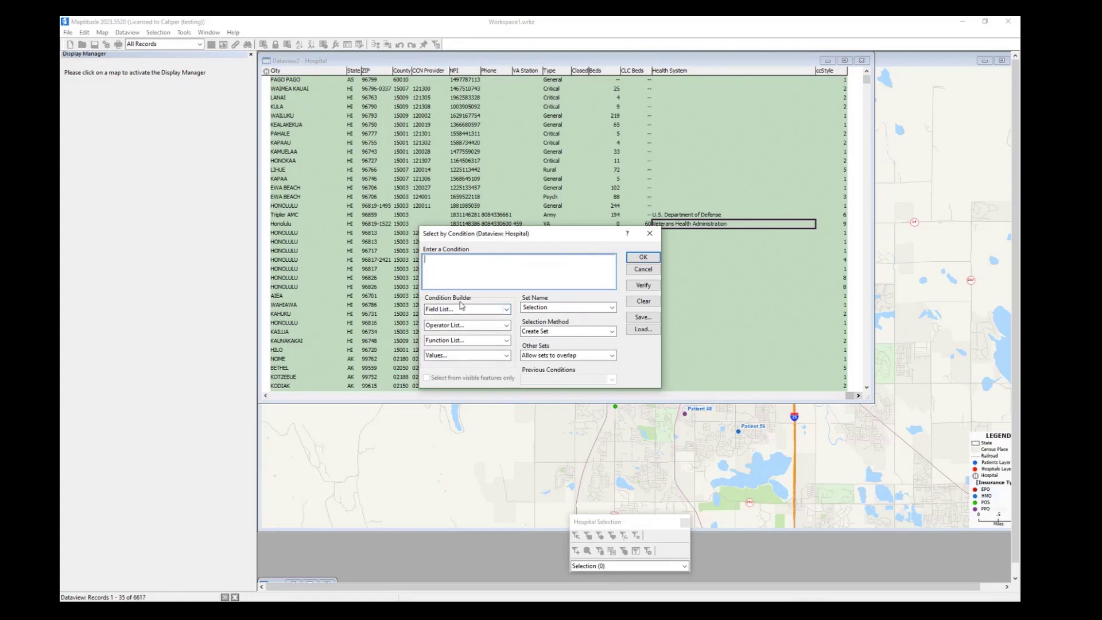
click(507, 310)
scroll(510, 376, down, 2)
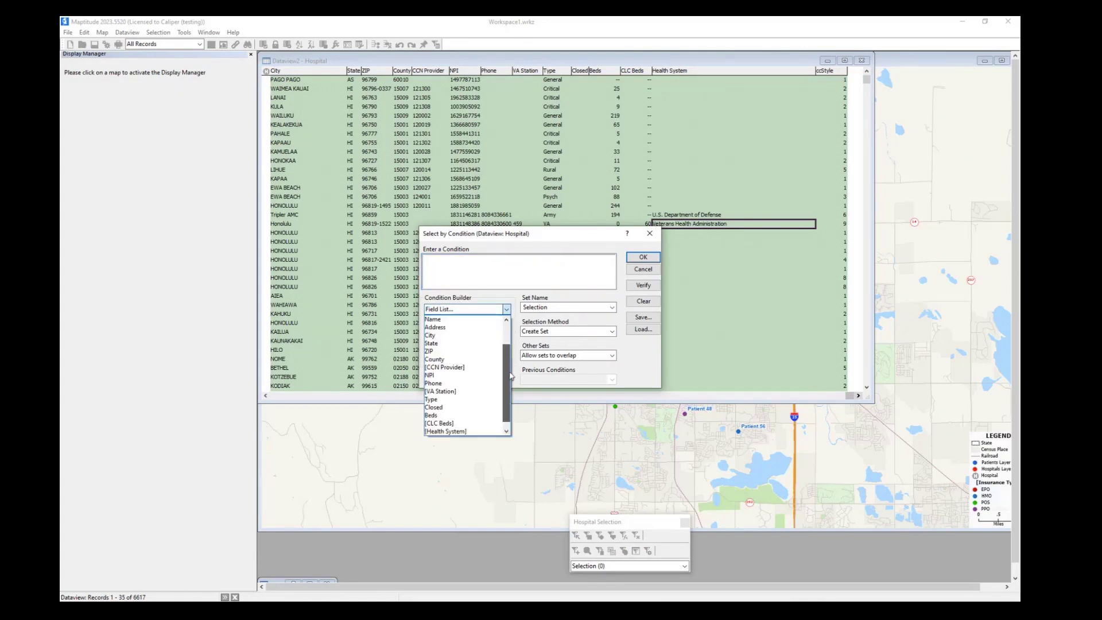
scroll(510, 375, down, 1)
click(468, 425)
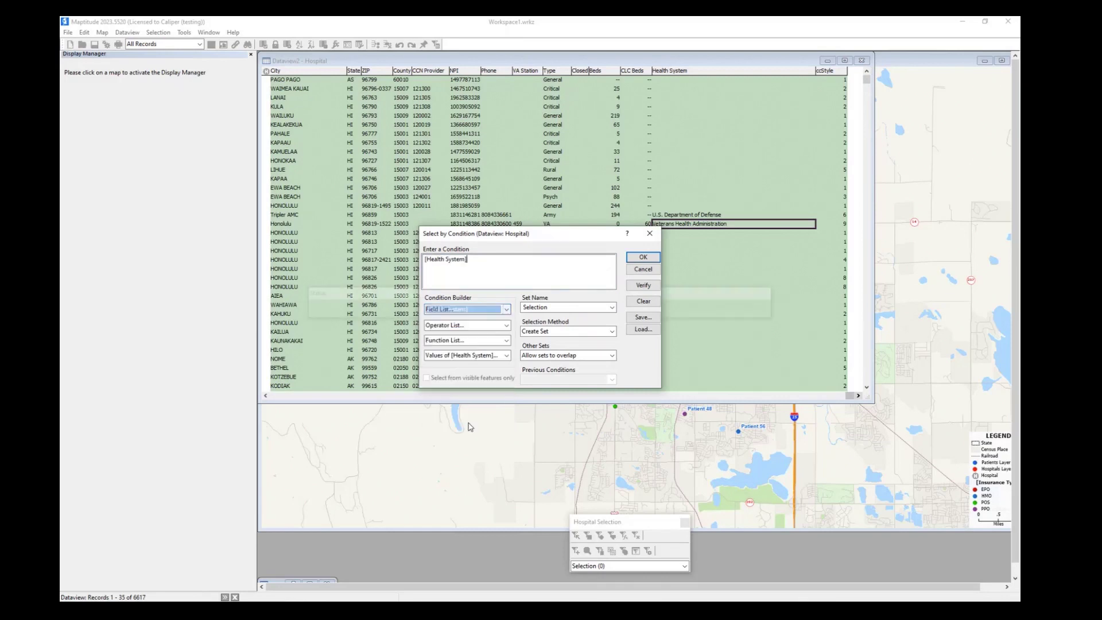
click(506, 325)
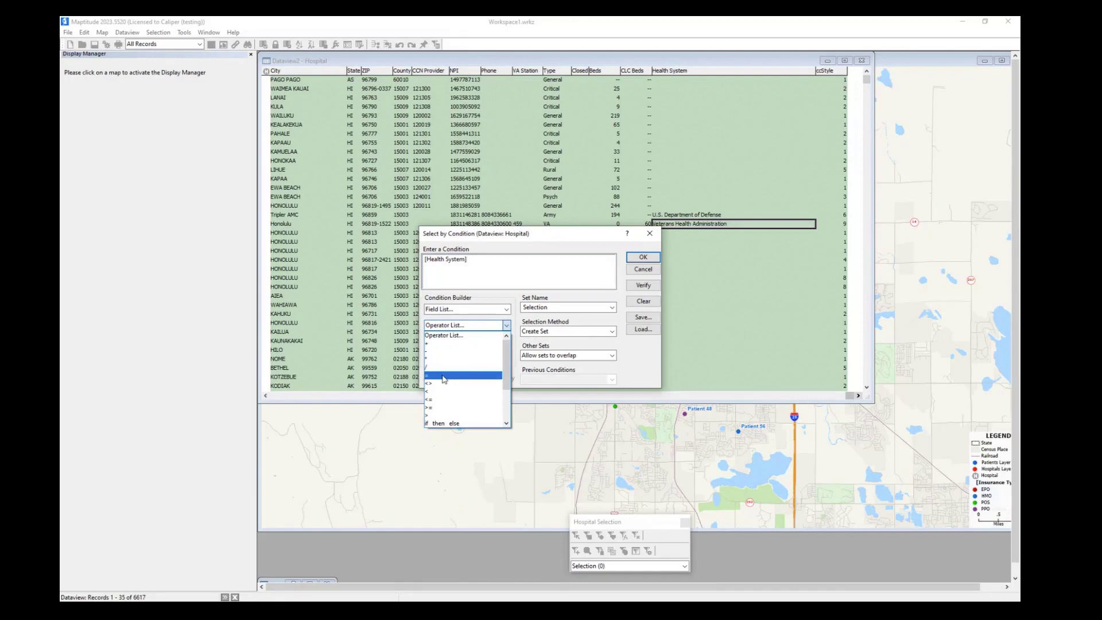
click(442, 376)
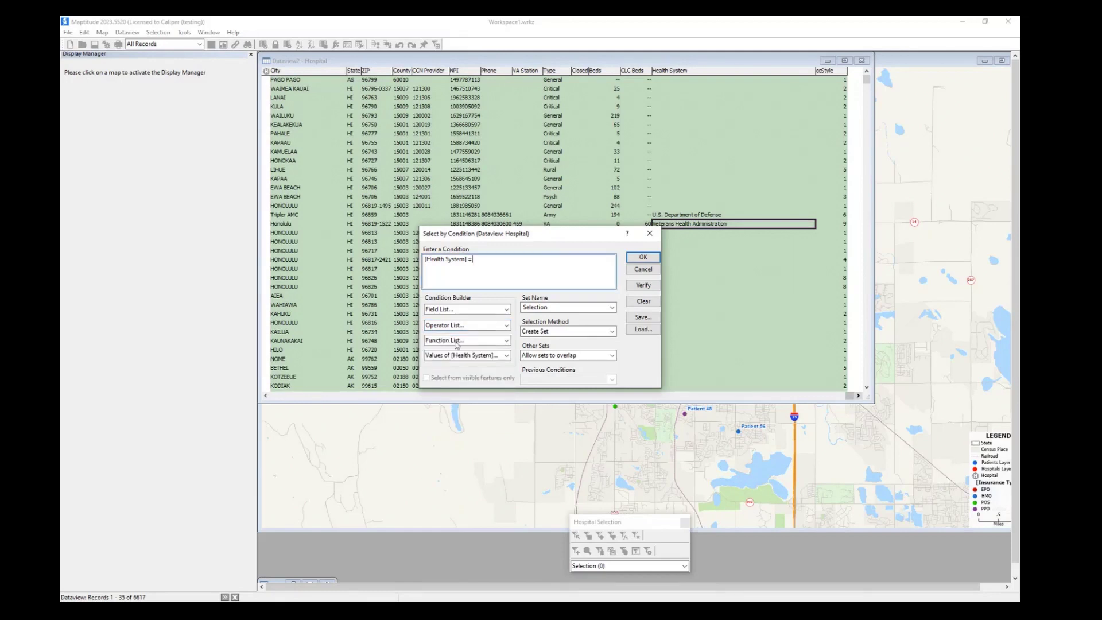
click(506, 355)
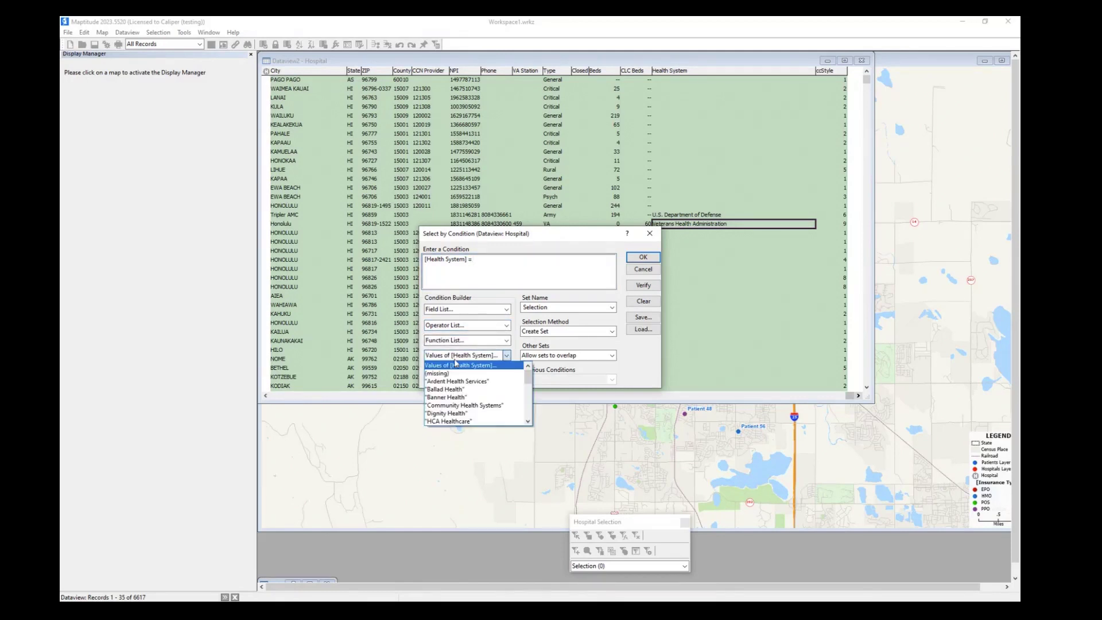
drag(528, 376, 529, 413)
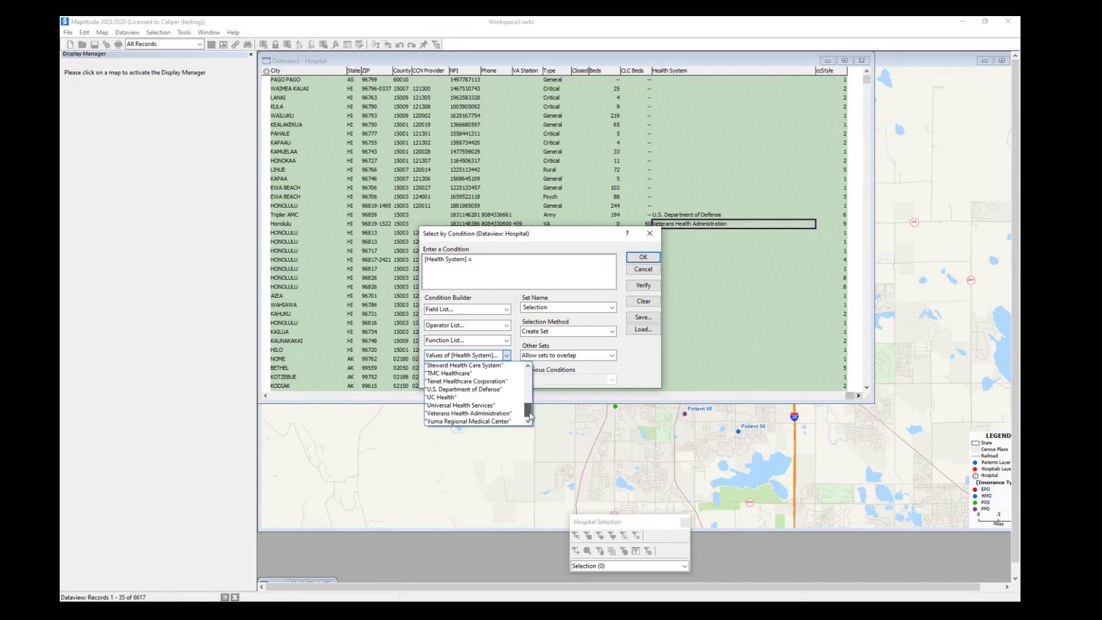
click(479, 414)
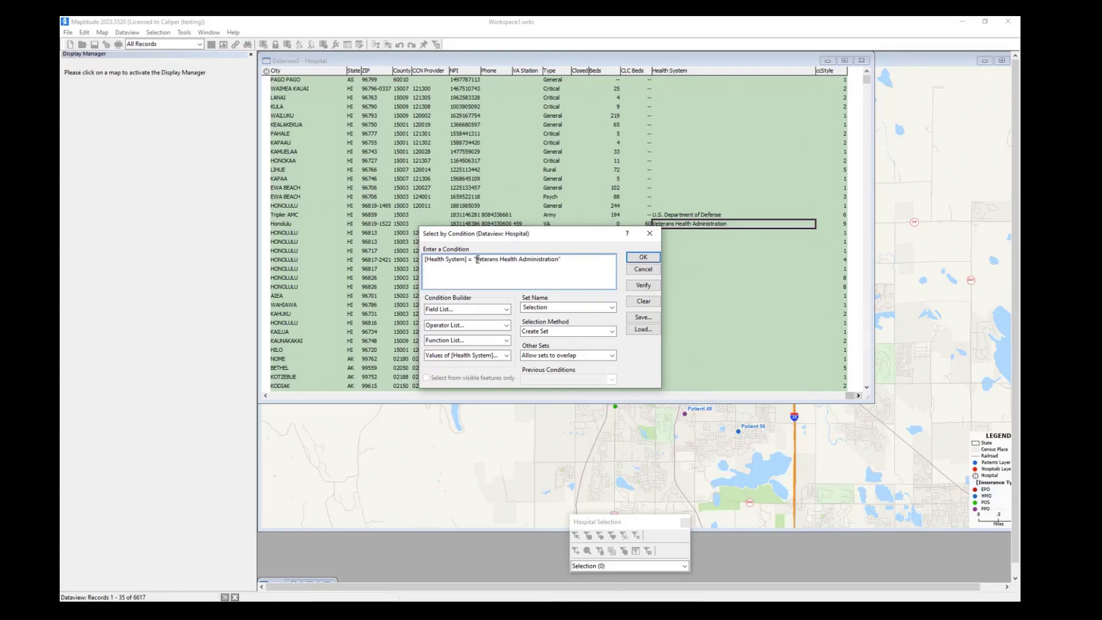
Step: Name the selection set VA, create it from the condition, and look through the selected hospital records
drag(477, 260, 561, 262)
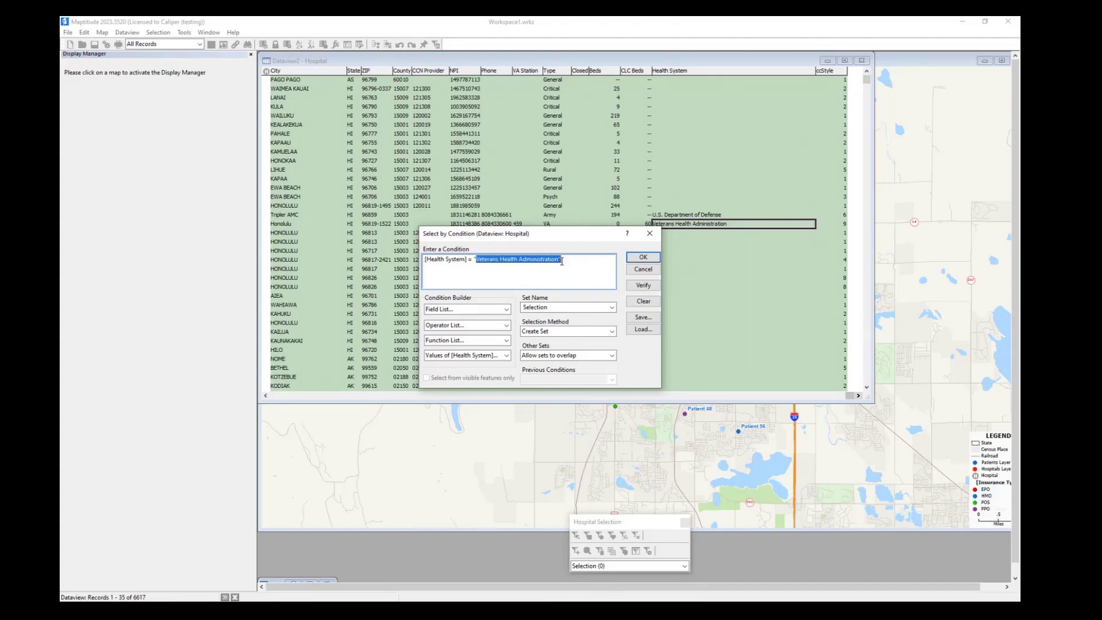
click(577, 304)
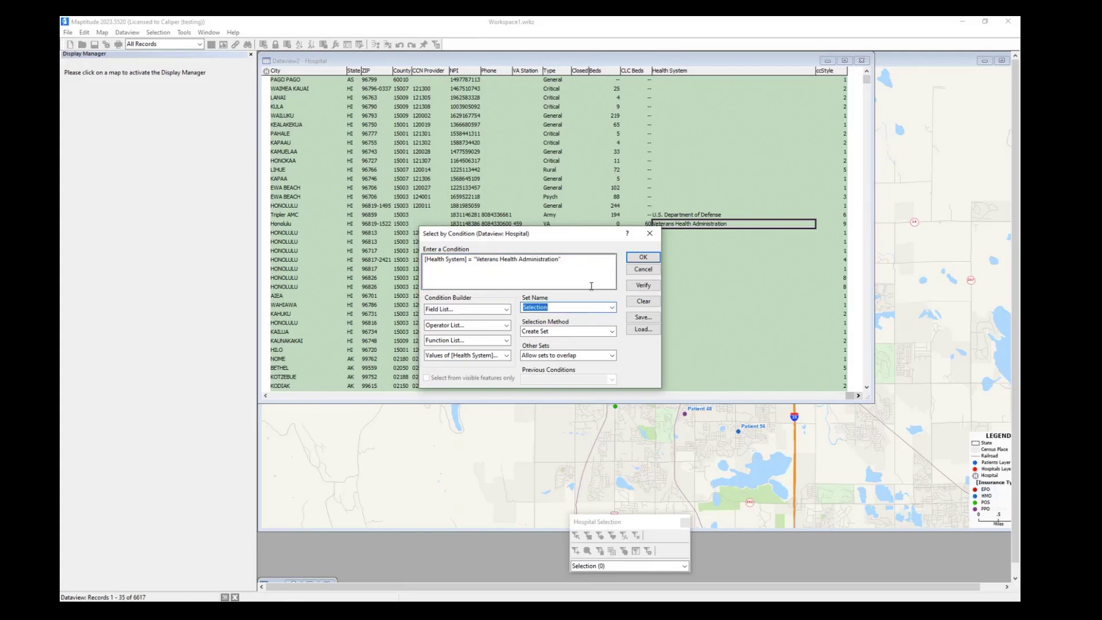
text(VA)
click(643, 257)
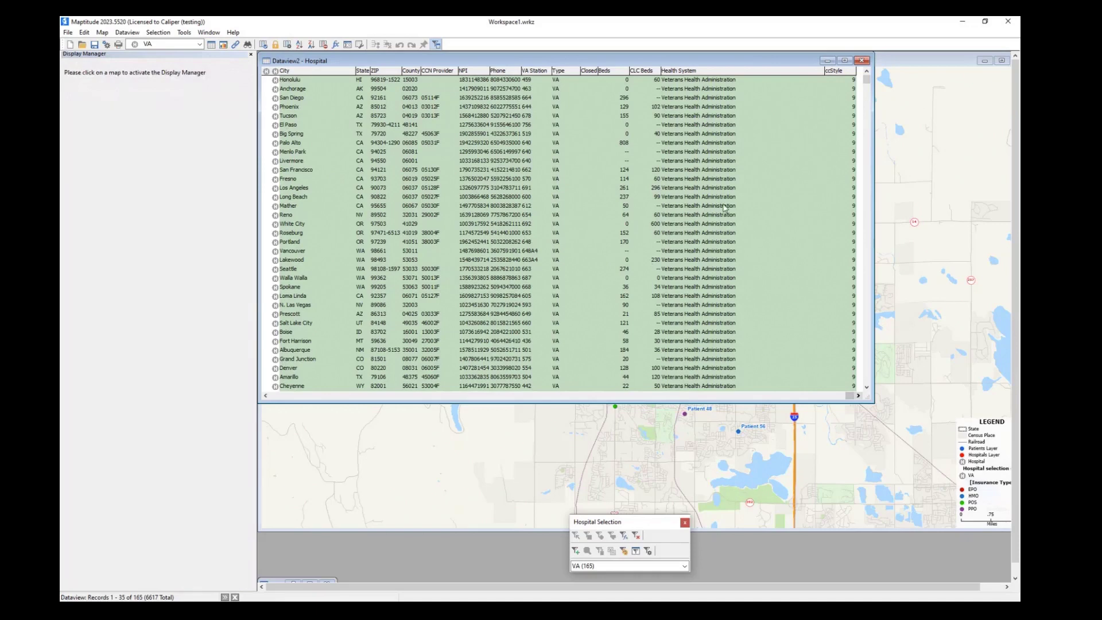
scroll(725, 207, down, 2)
scroll(723, 201, down, 10)
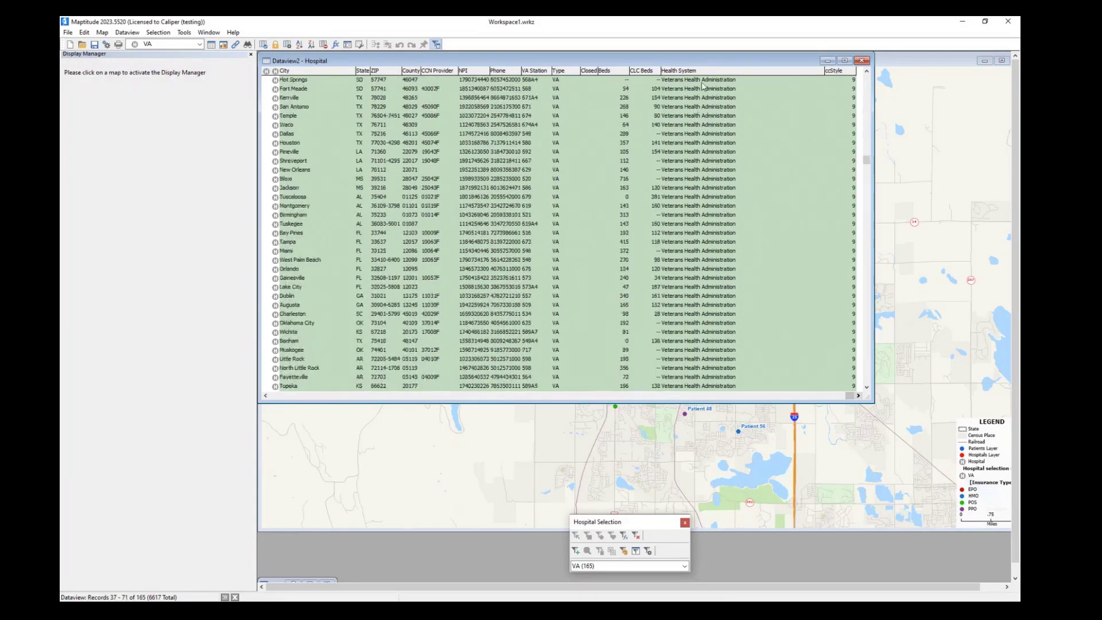
Step: Return to the map and display only the VA selection set of the Hospital layer
click(905, 64)
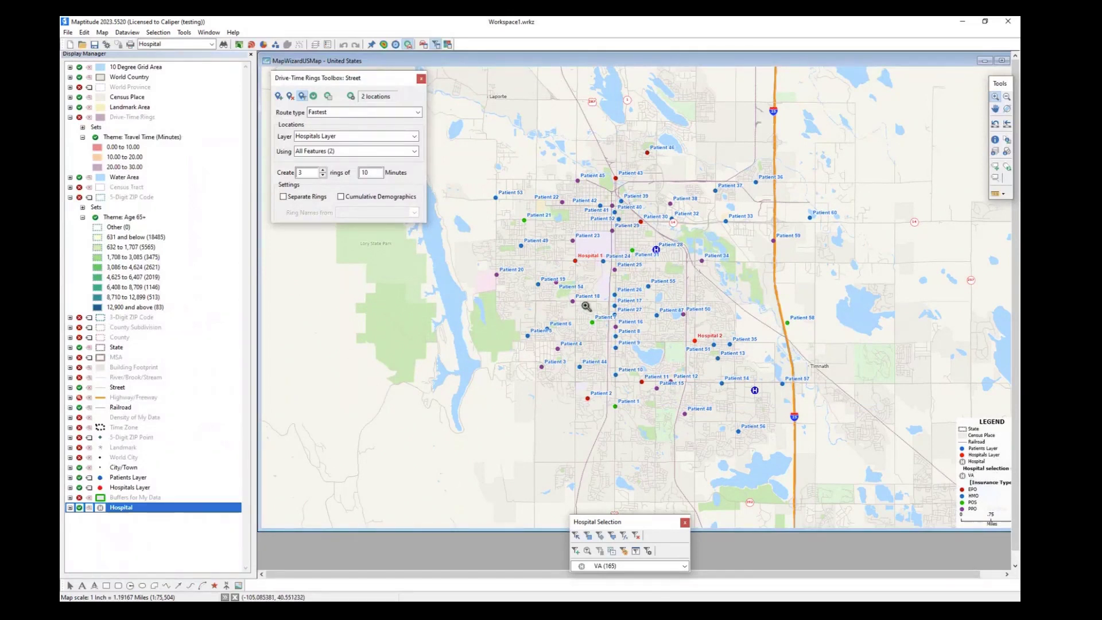
click(70, 508)
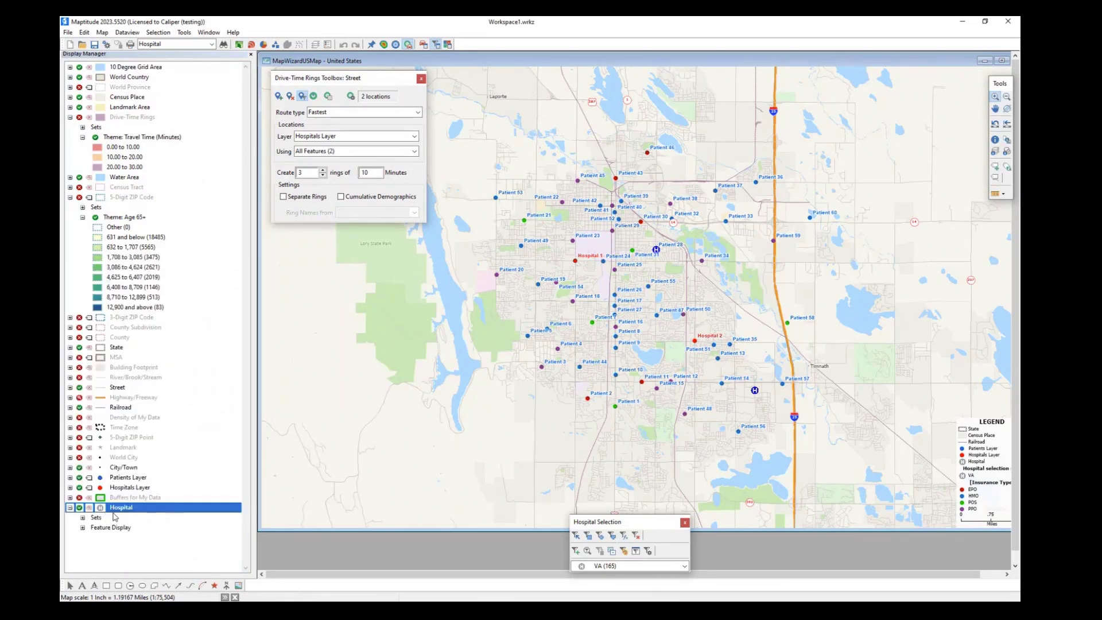
click(83, 518)
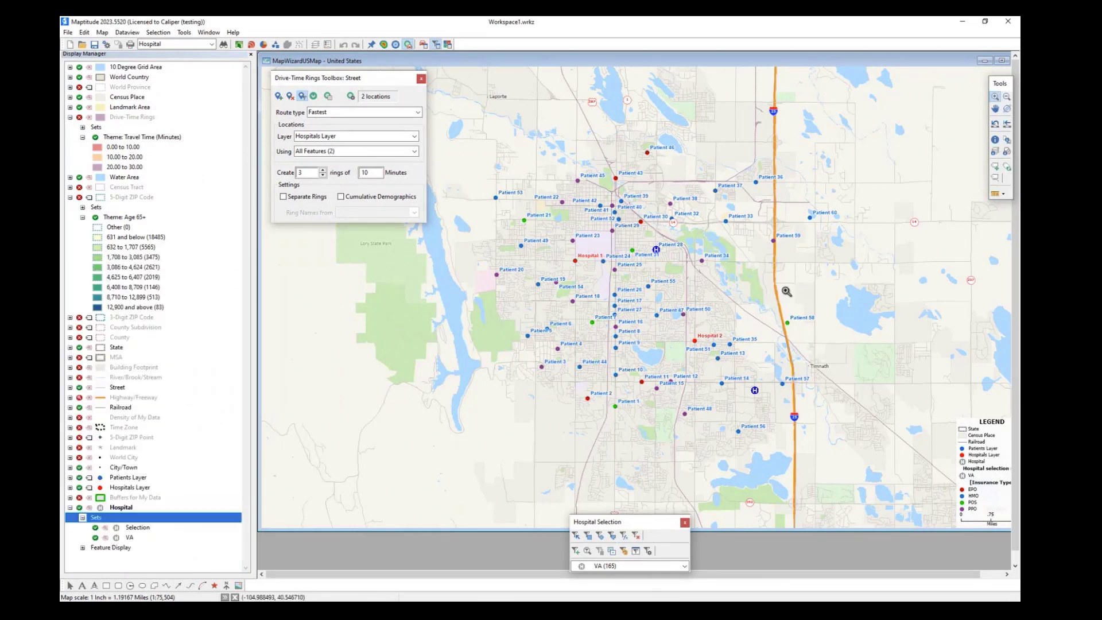
click(733, 281)
scroll(731, 280, down, 1)
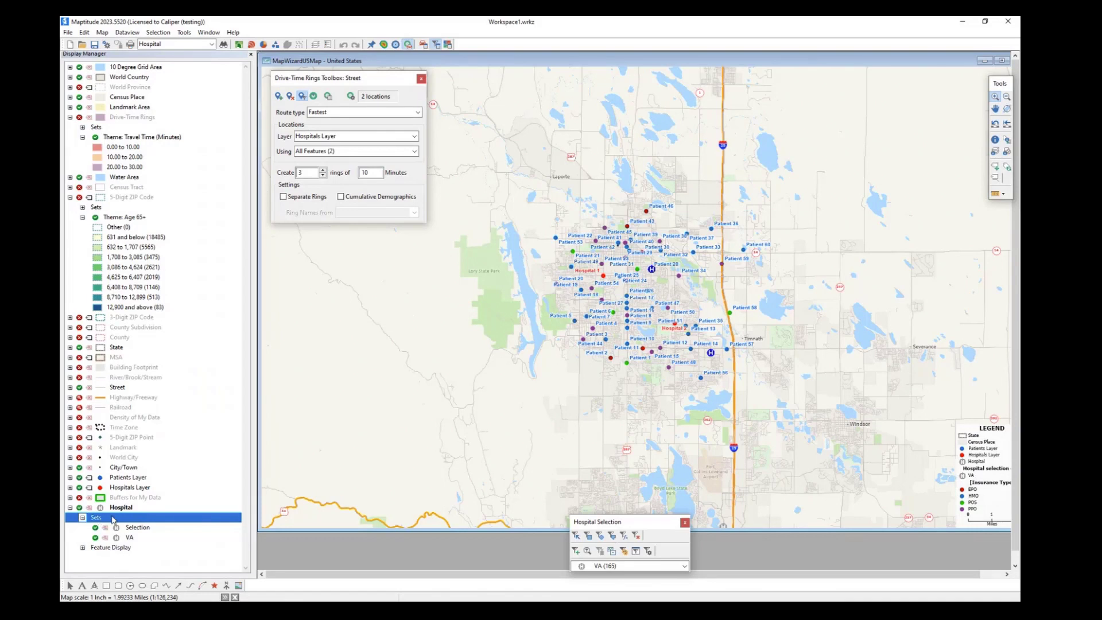
right_click(131, 539)
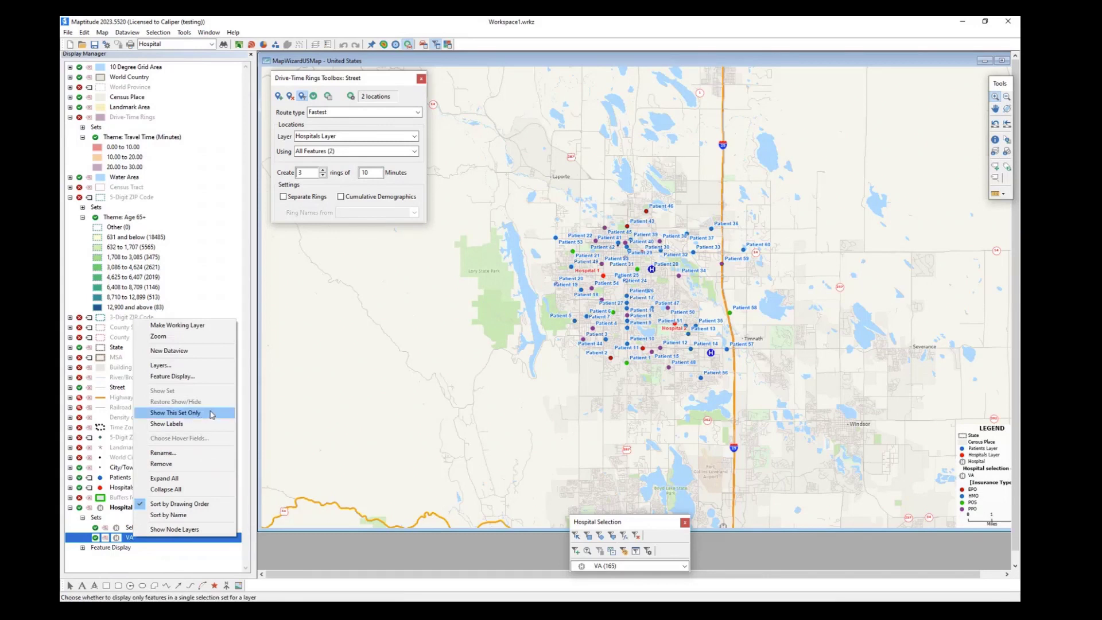
click(213, 413)
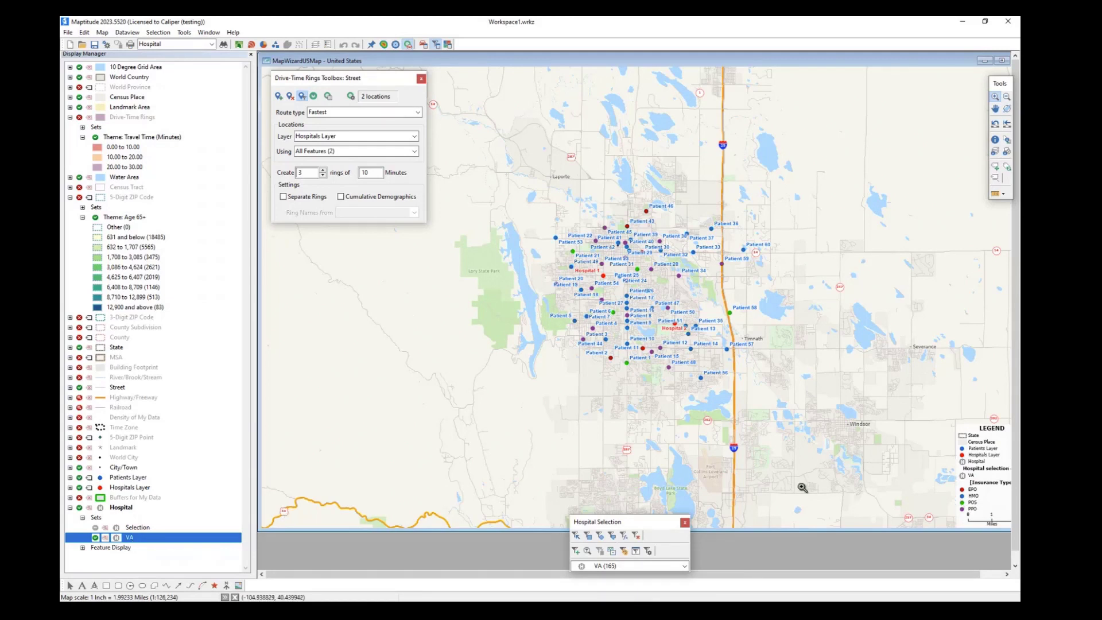
Step: Return to the hospital dataview and look through the records in the VA selection
scroll(676, 373, up, 1)
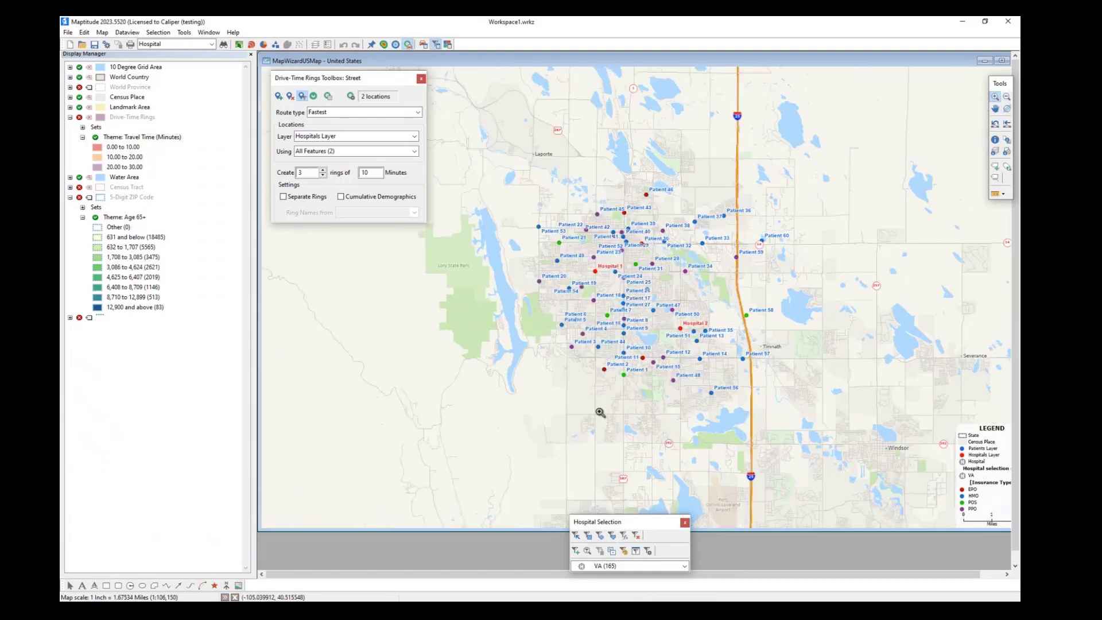
click(209, 33)
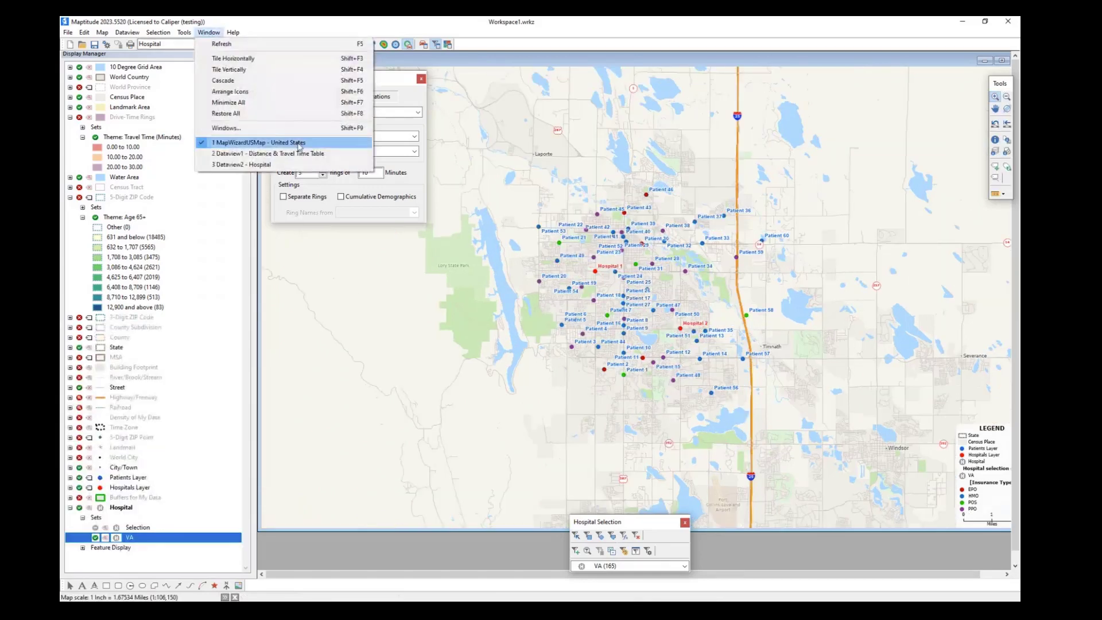
click(262, 165)
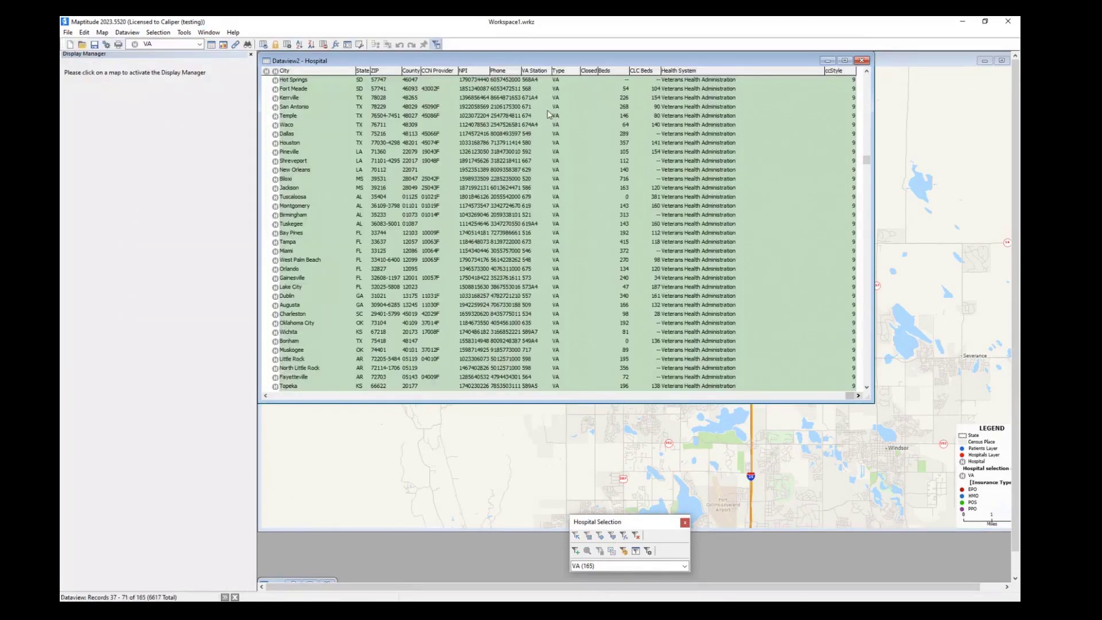
scroll(330, 227, down, 12)
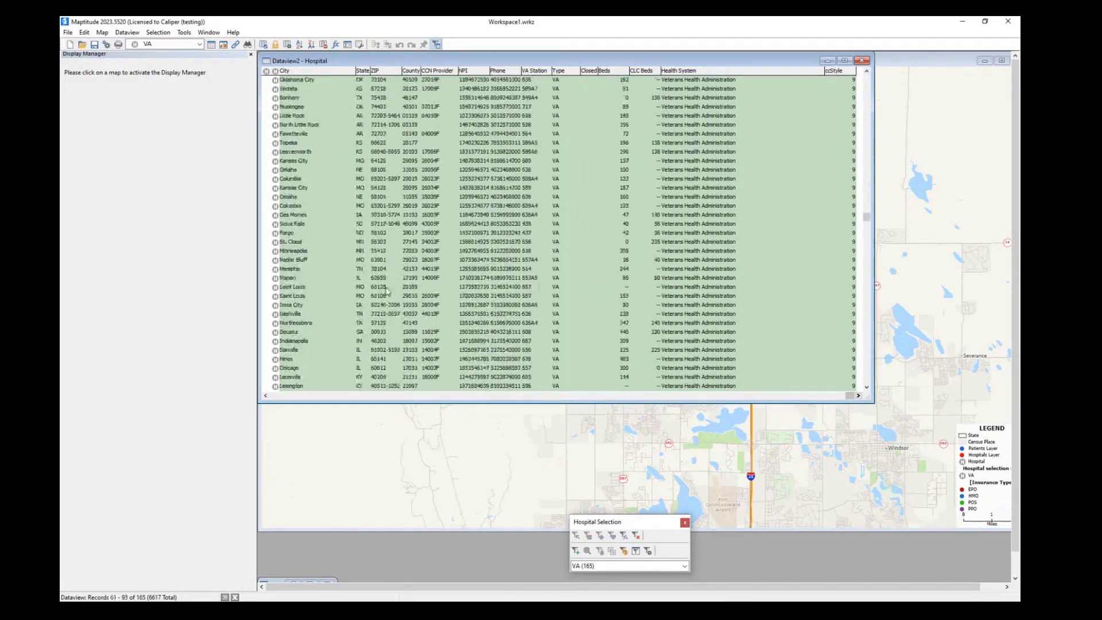
scroll(352, 229, down, 9)
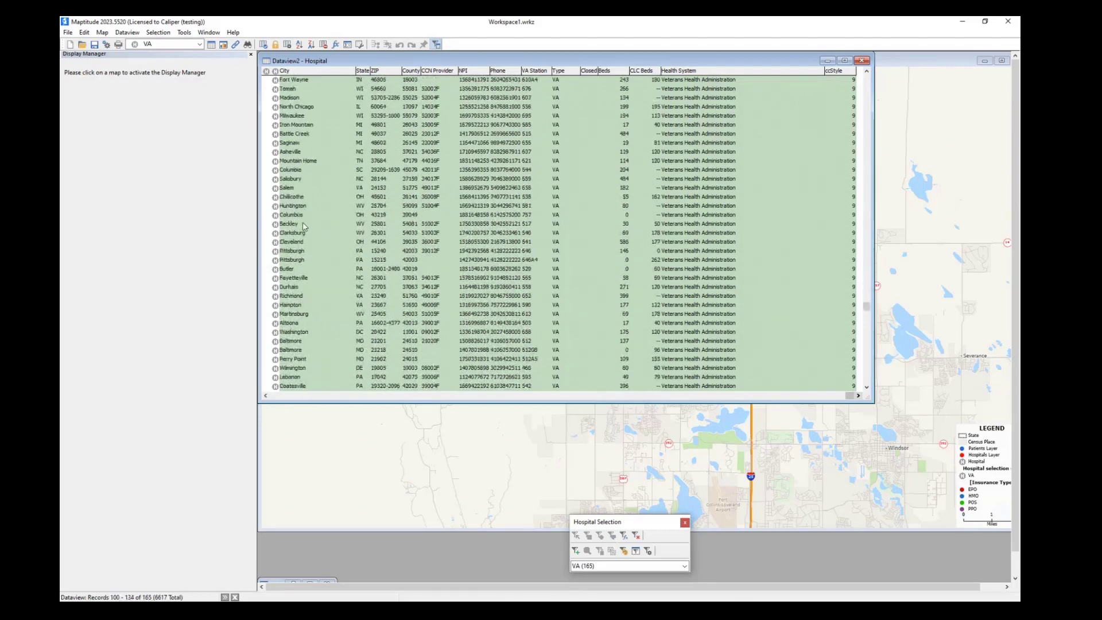
Step: Zoom the map to the Beckley hospital record and bring the map window forward to view it
click(303, 227)
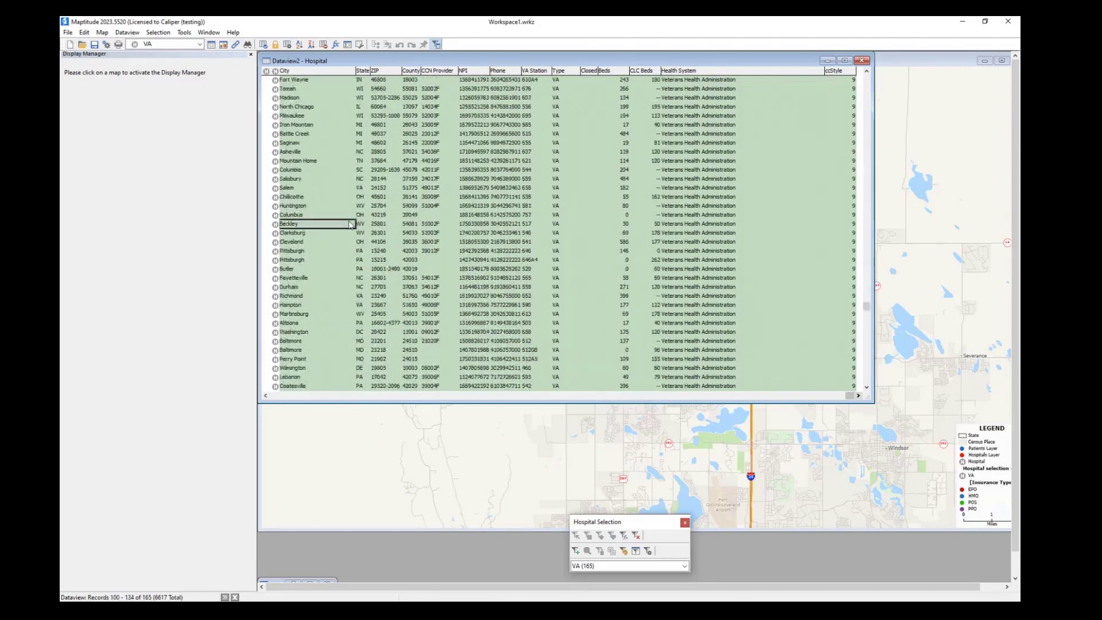
right_click(321, 225)
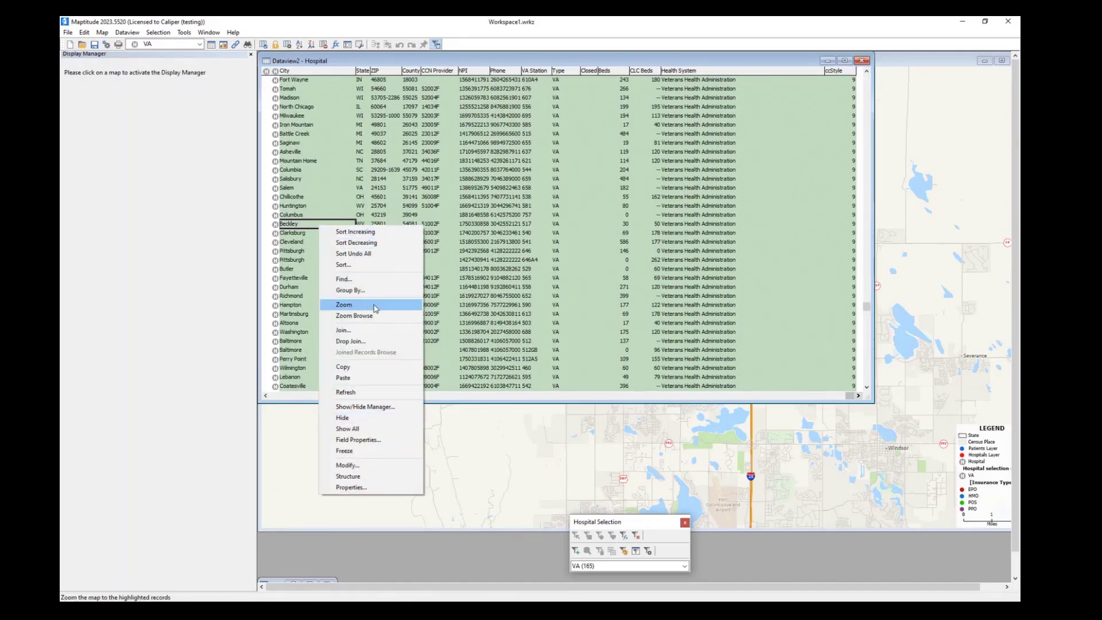
click(371, 305)
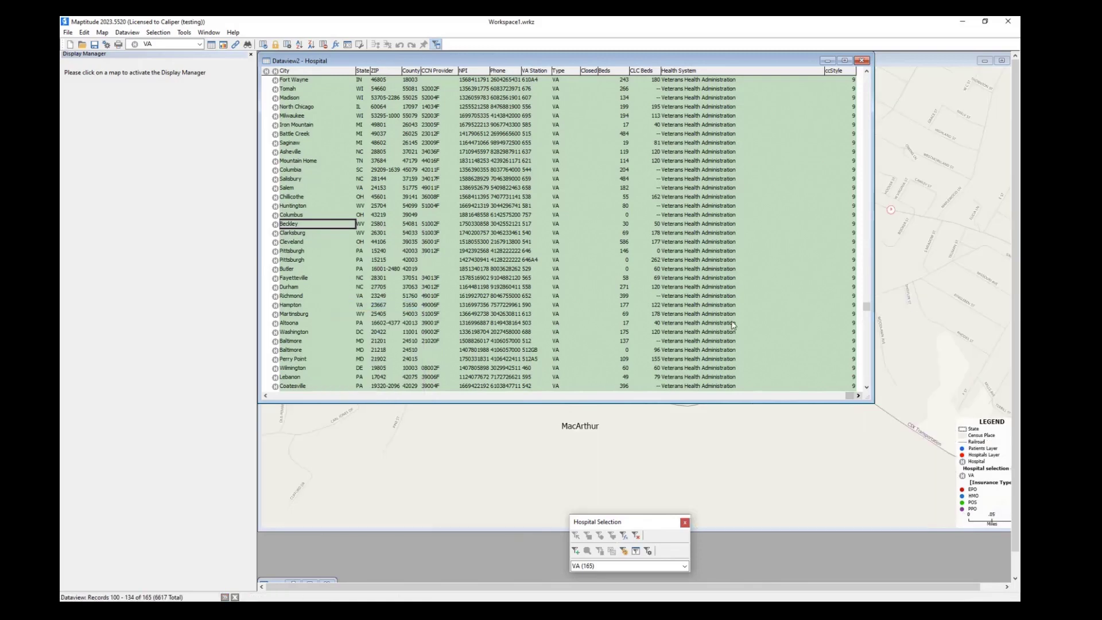
click(917, 64)
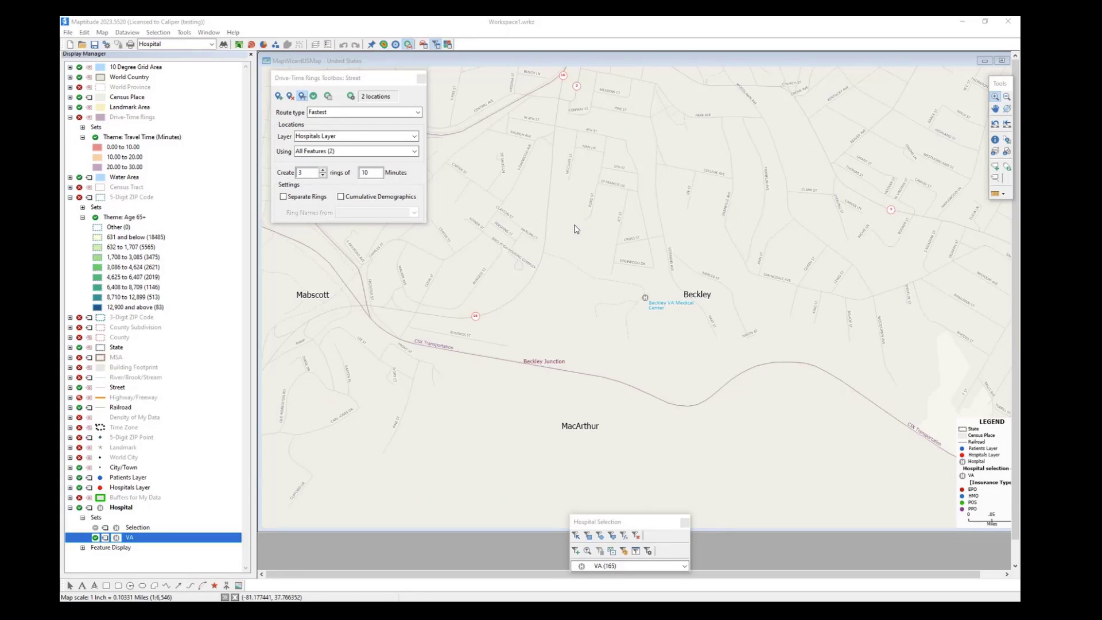
click(447, 65)
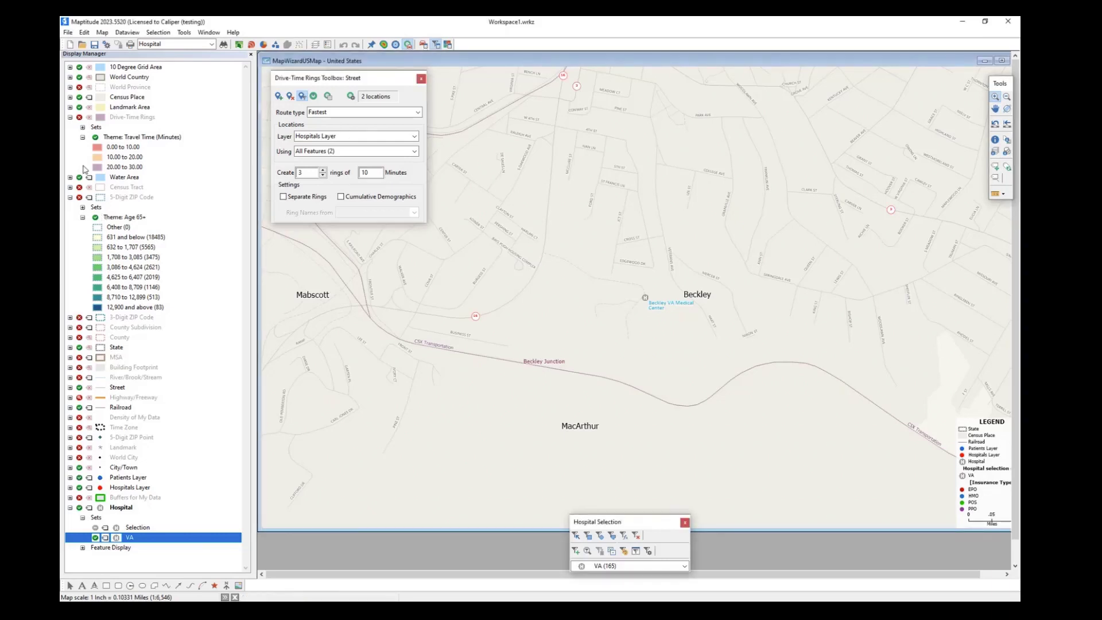
Step: Collapse the 5-Digit ZIP Code and Drive-Time Rings layer entries, then restore the previous map extent showing the patients
click(70, 197)
click(70, 117)
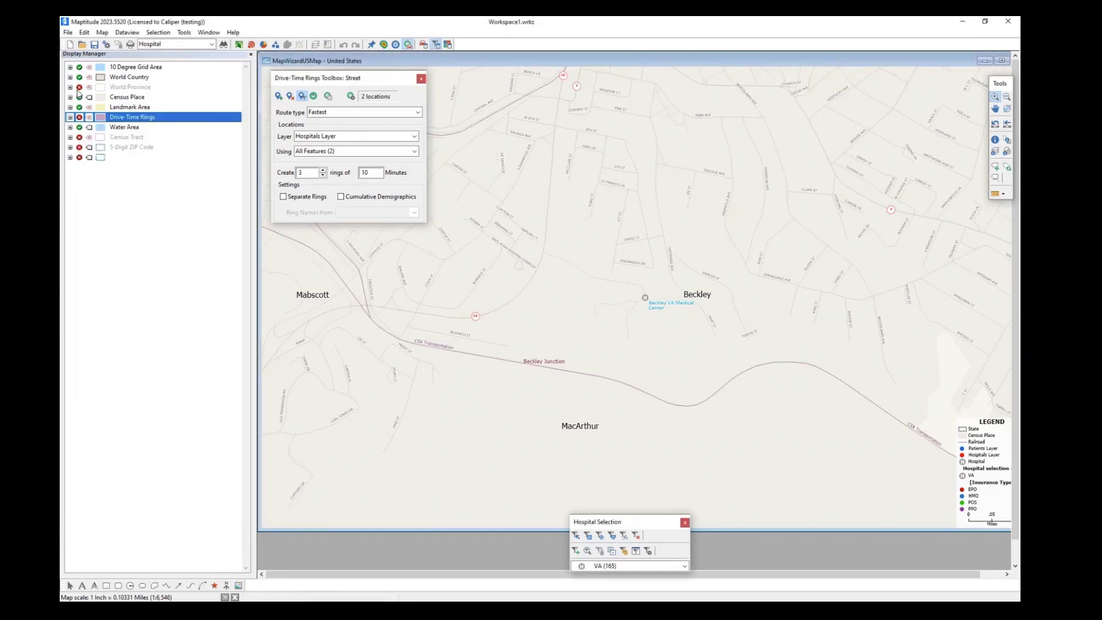
click(103, 33)
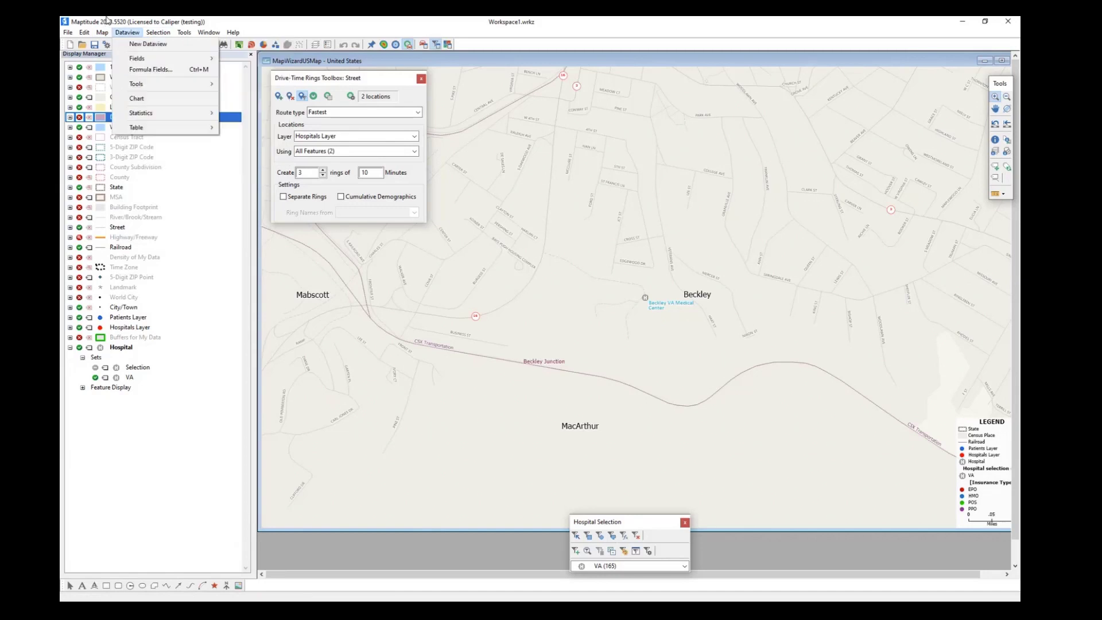
click(108, 21)
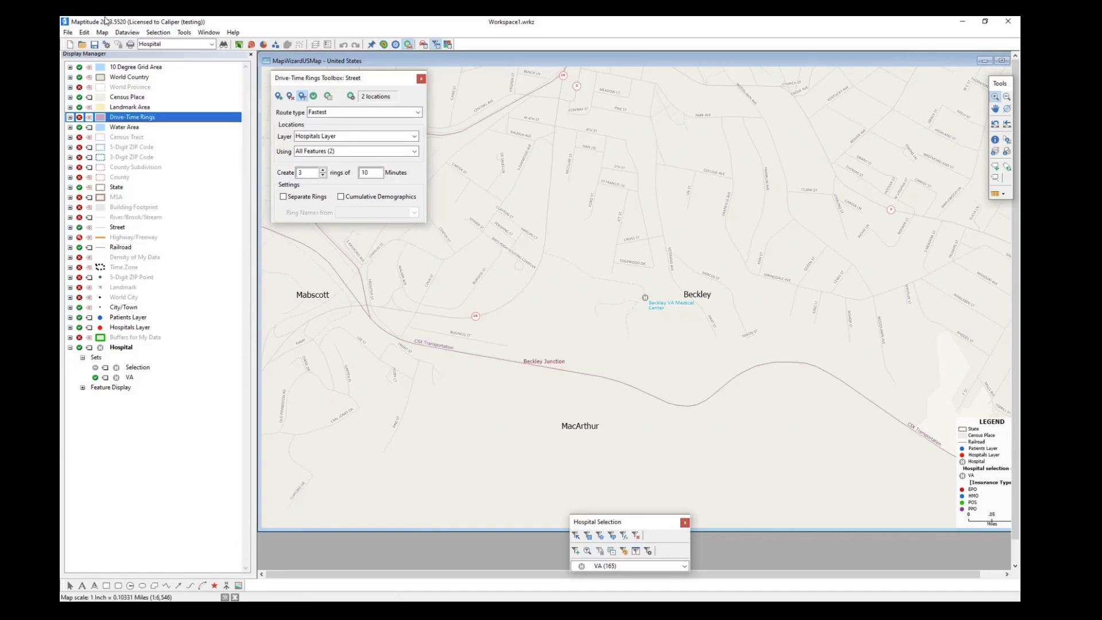
click(132, 317)
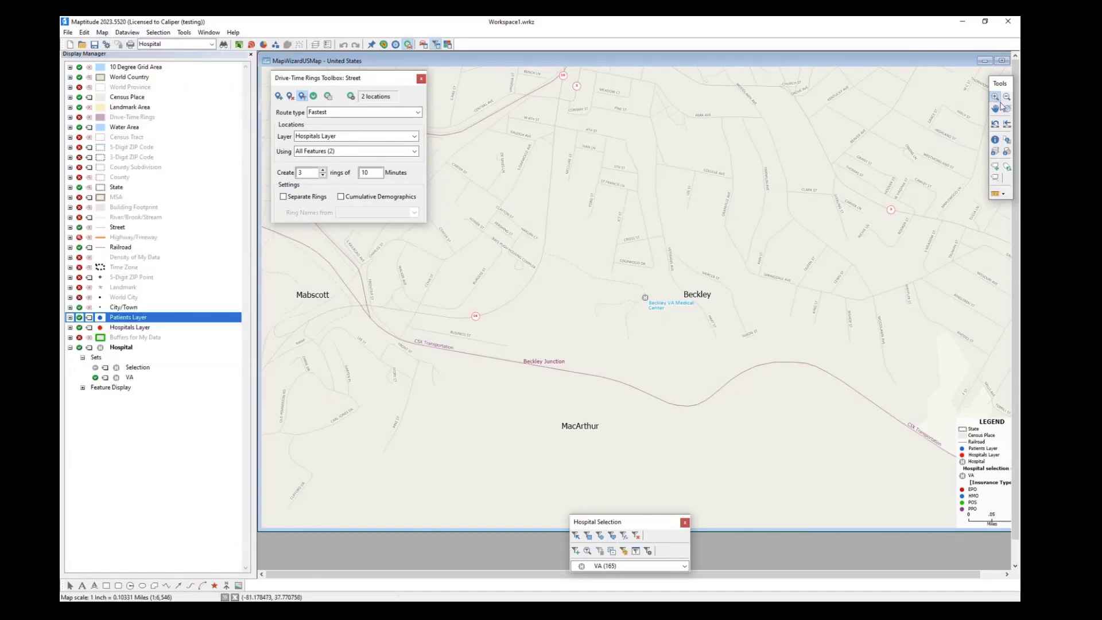
click(996, 125)
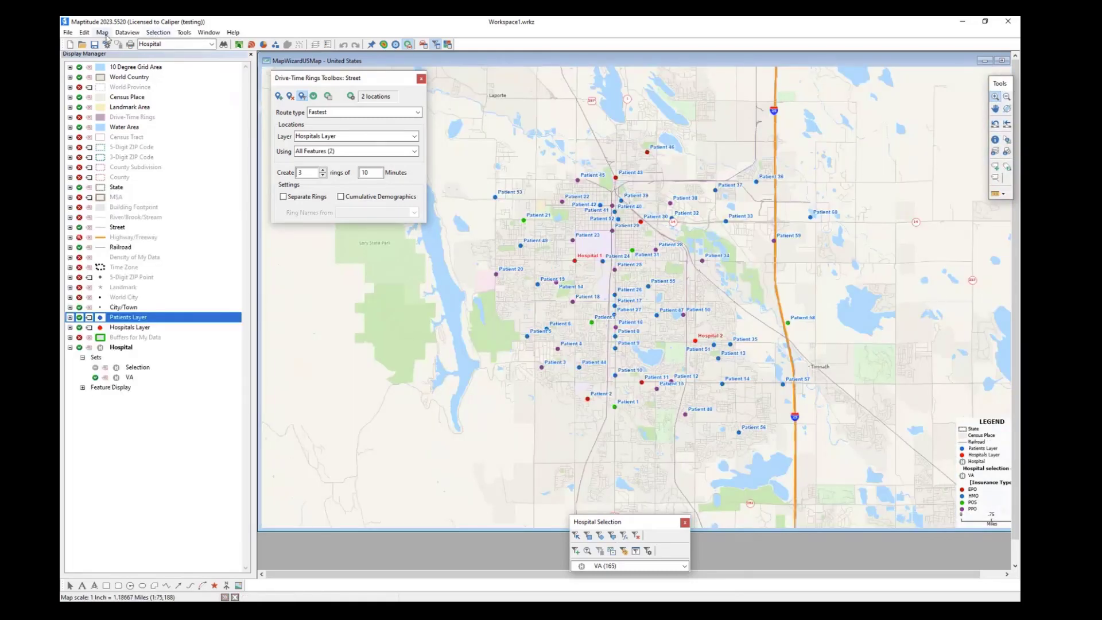
Step: Create a new territory layer built interactively from areas in the map, using United States 5-Digit ZIP Codes and no tracking fields
click(105, 34)
click(149, 55)
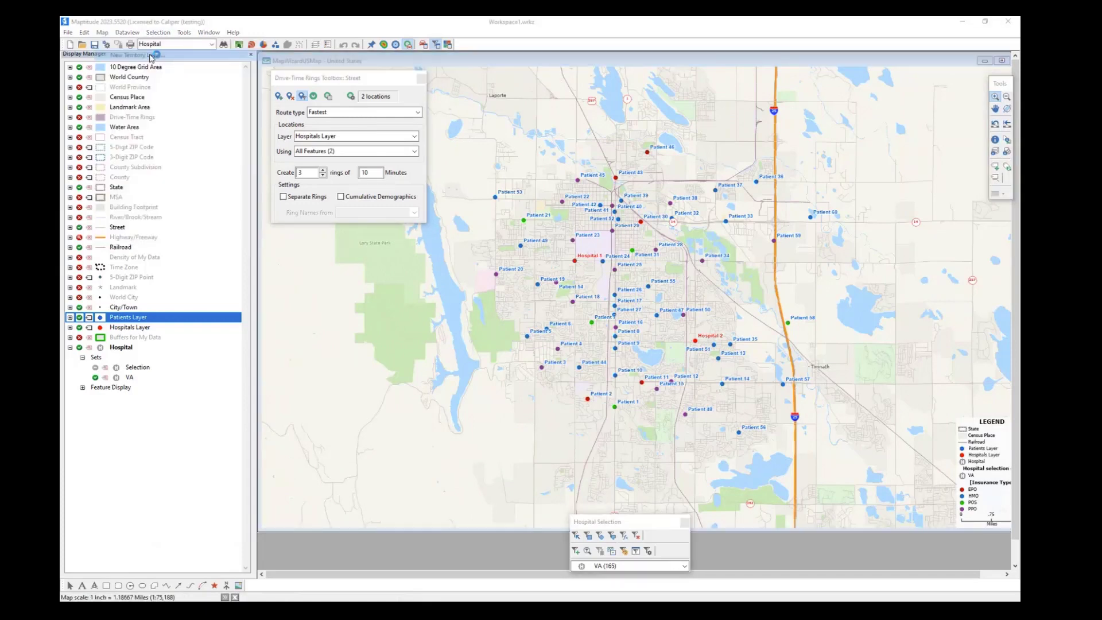
drag(590, 213, 479, 267)
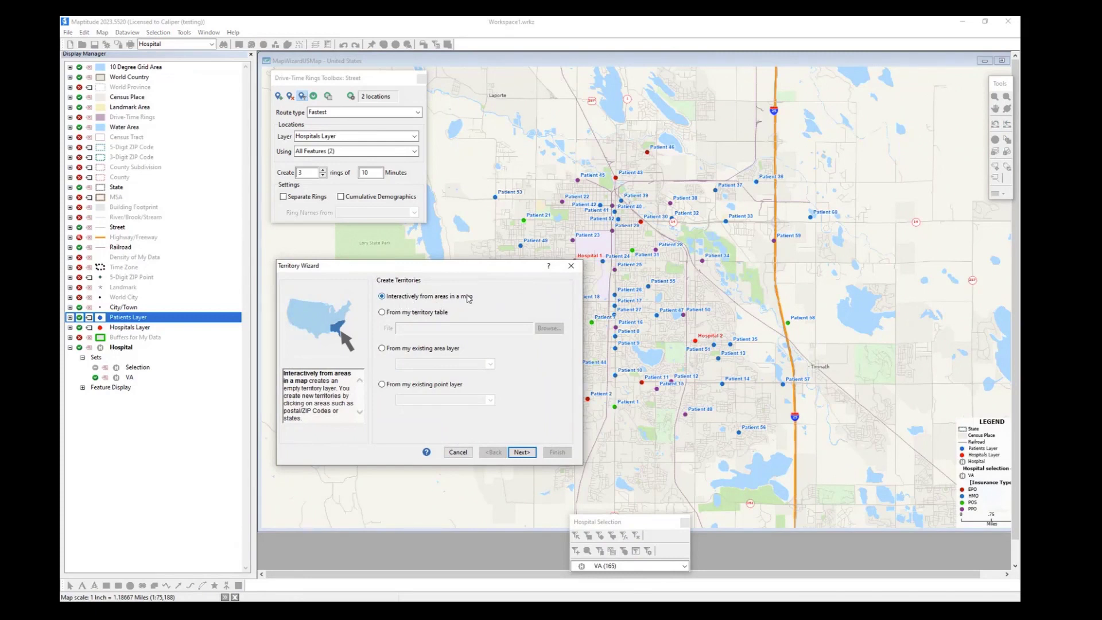
click(521, 451)
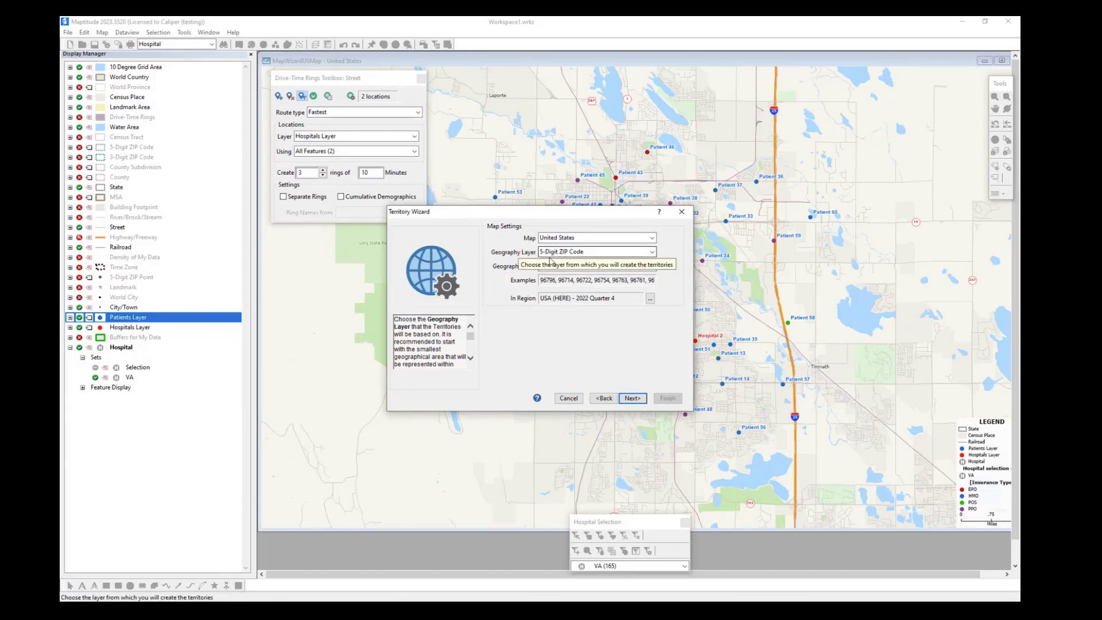
click(632, 398)
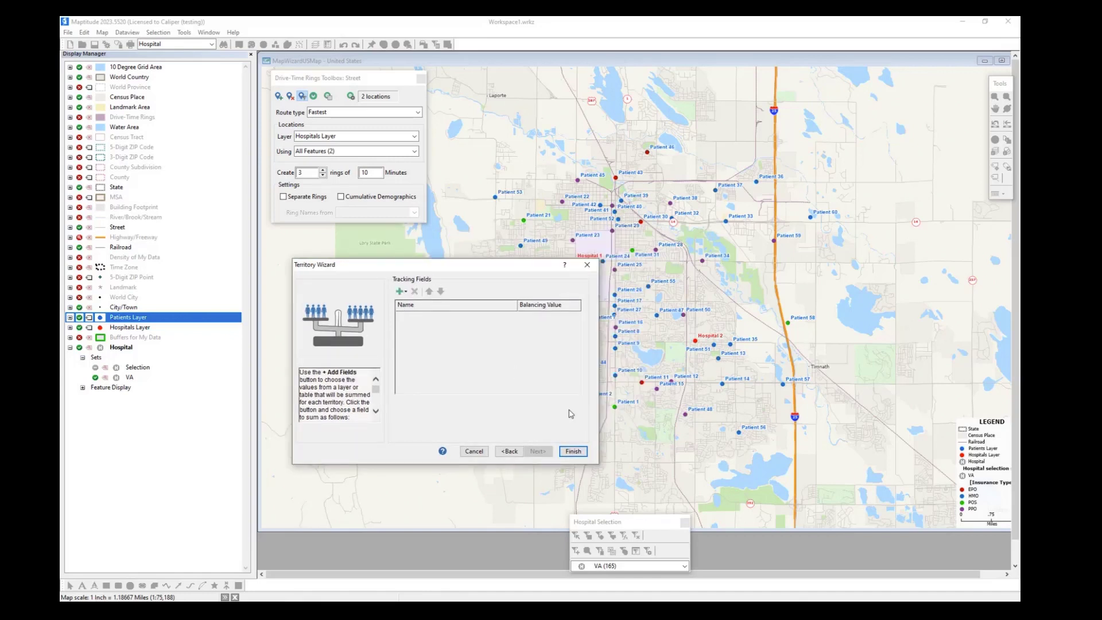
click(574, 451)
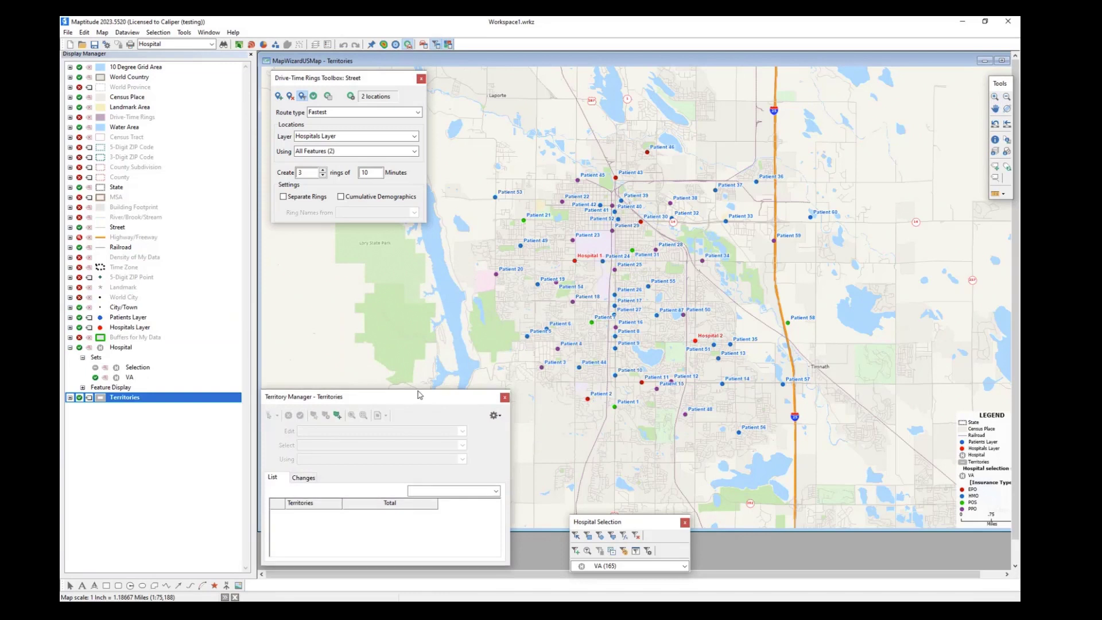
Step: Add a territory named Hospital 1 and pick the first ZIP Code area northwest of the hospital by pointing
click(338, 415)
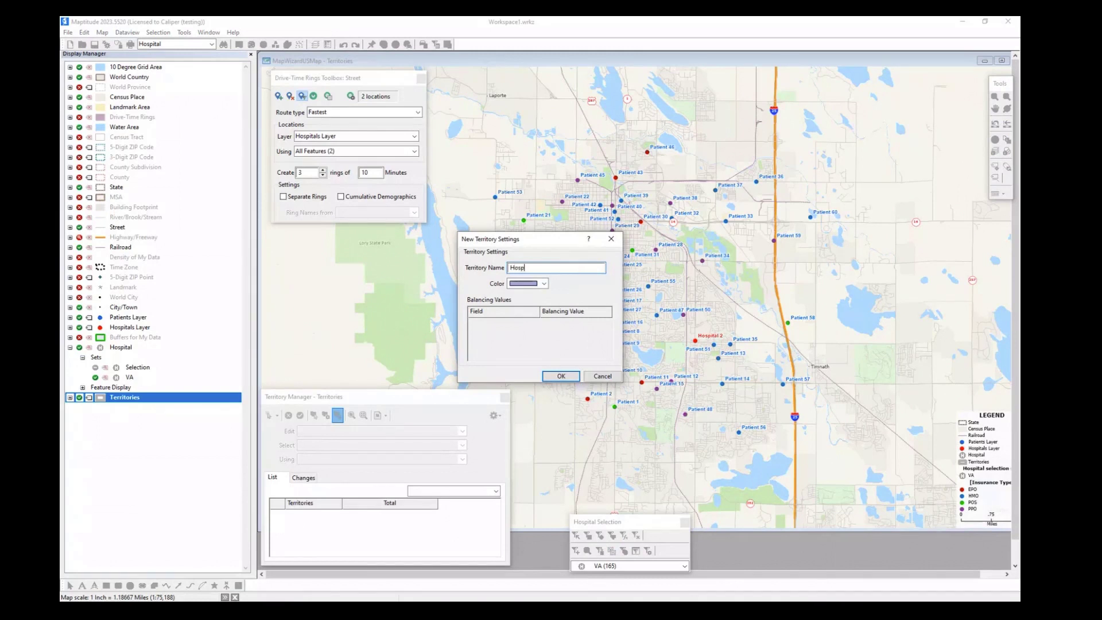
click(559, 375)
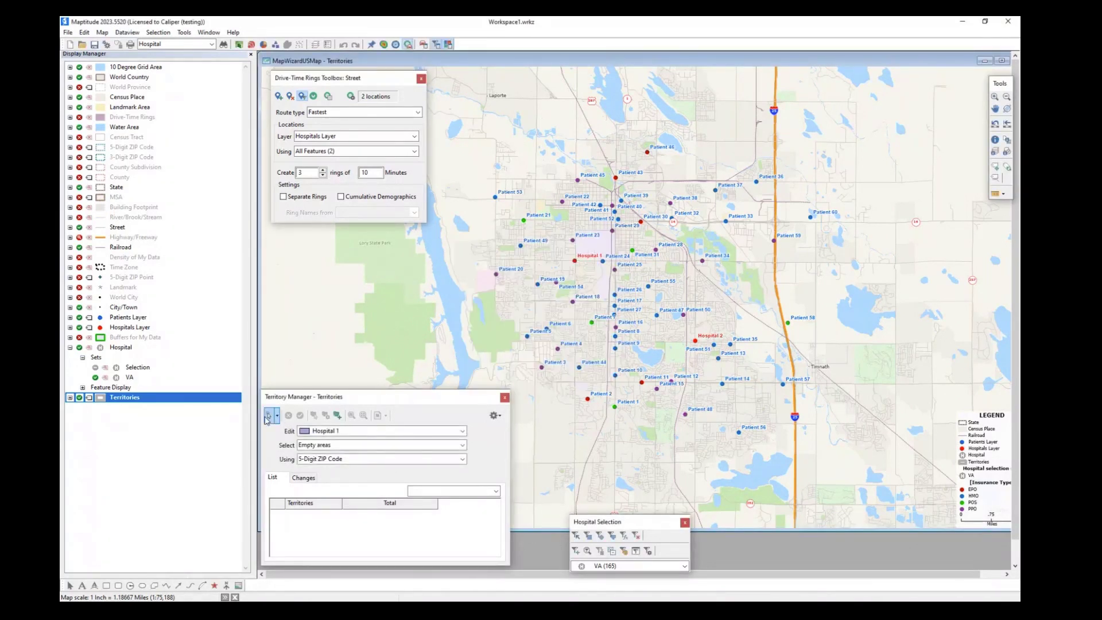
click(267, 416)
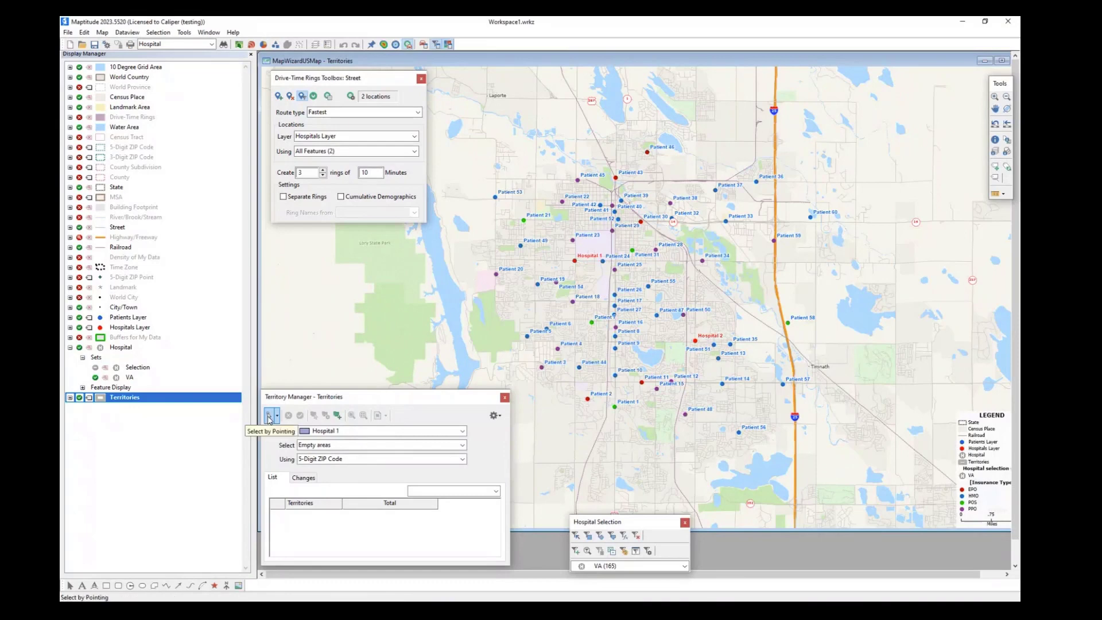
click(602, 261)
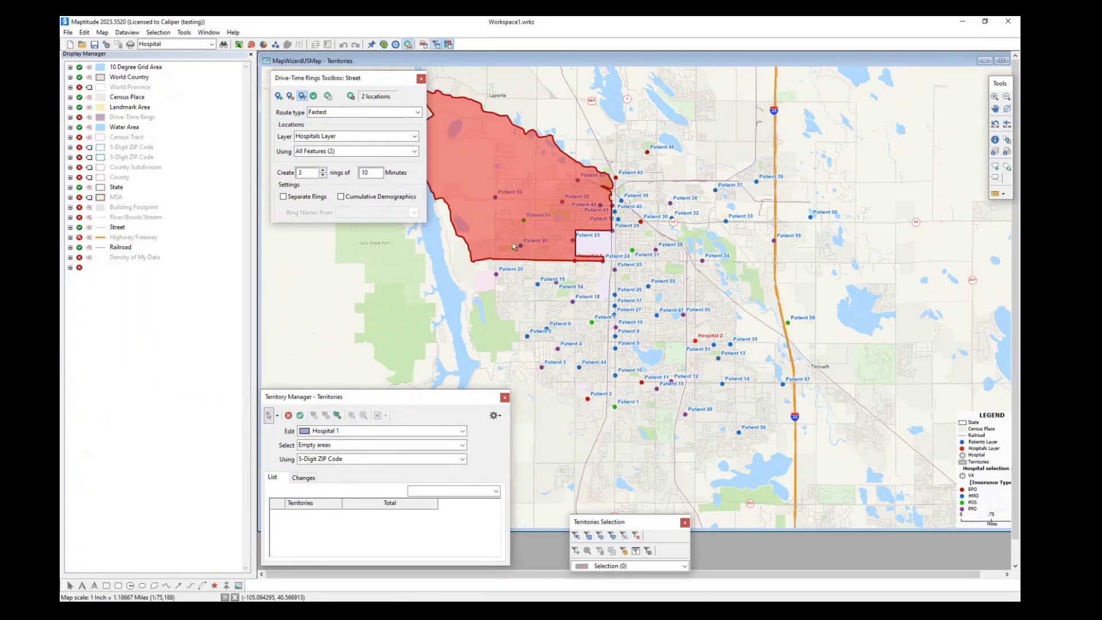
Step: Show the 5-Digit ZIP Code layer without its Age 65+ theme, and commit the western ZIP Code areas to the Hospital 1 territory
click(79, 147)
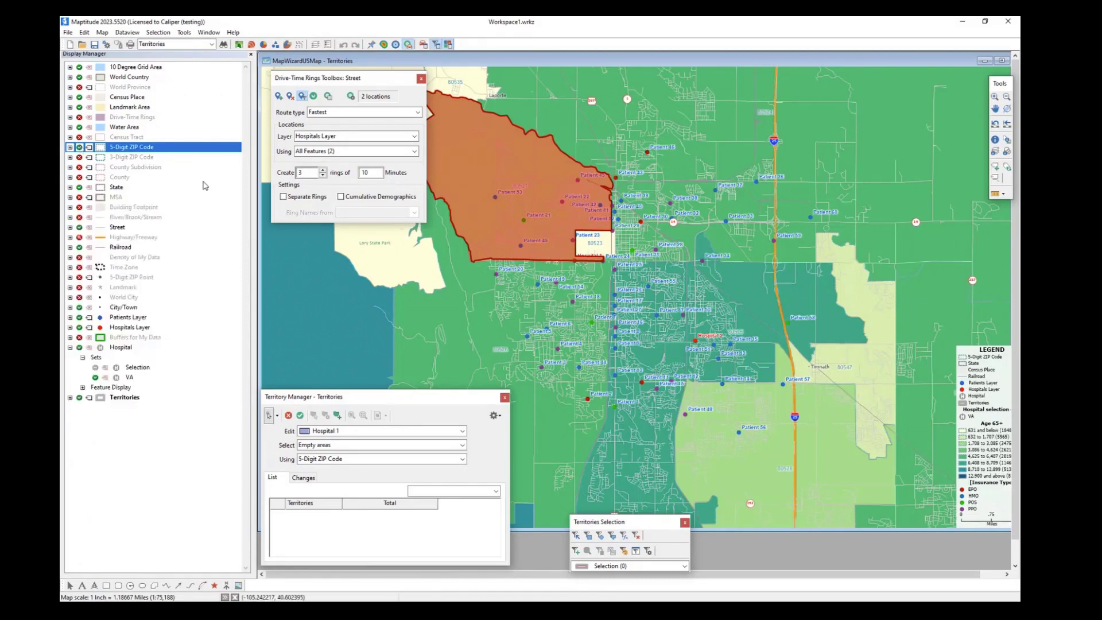
click(69, 147)
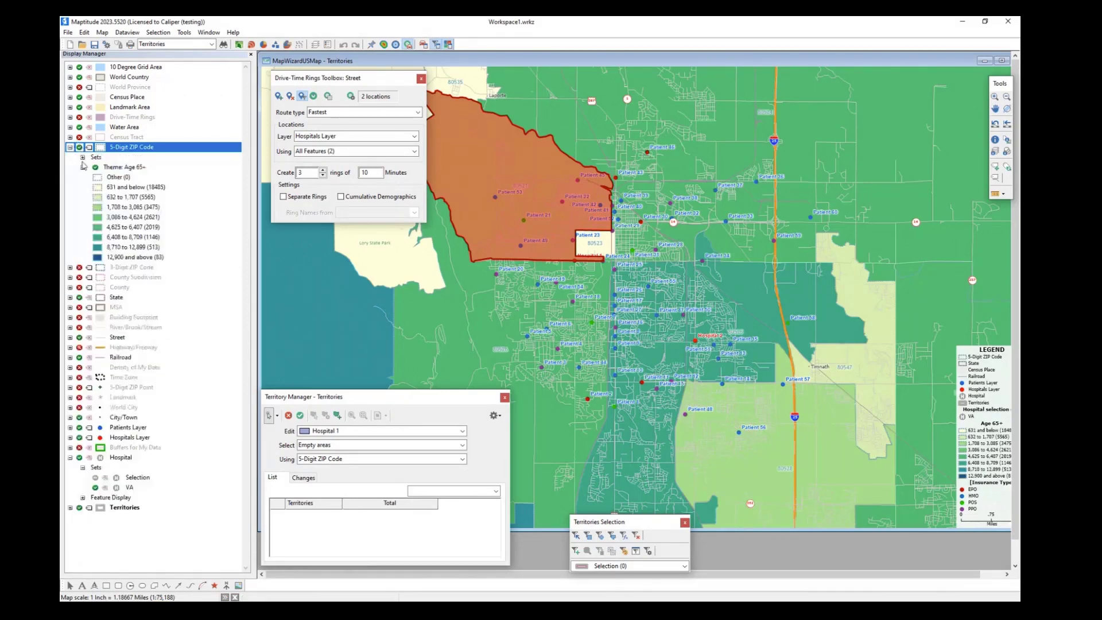
click(92, 166)
click(96, 166)
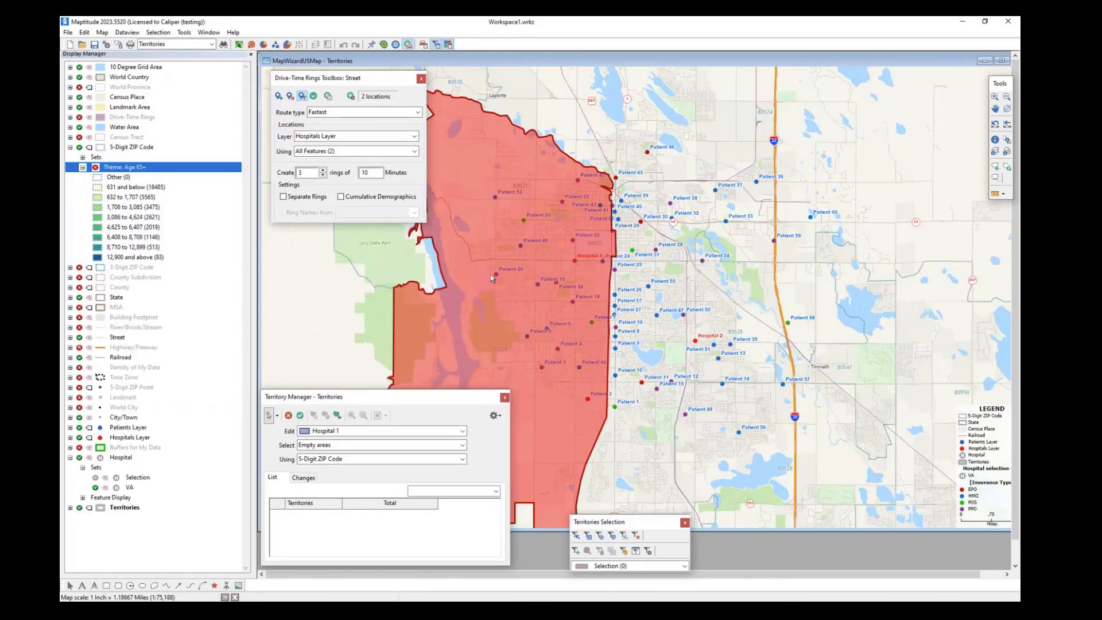
click(299, 416)
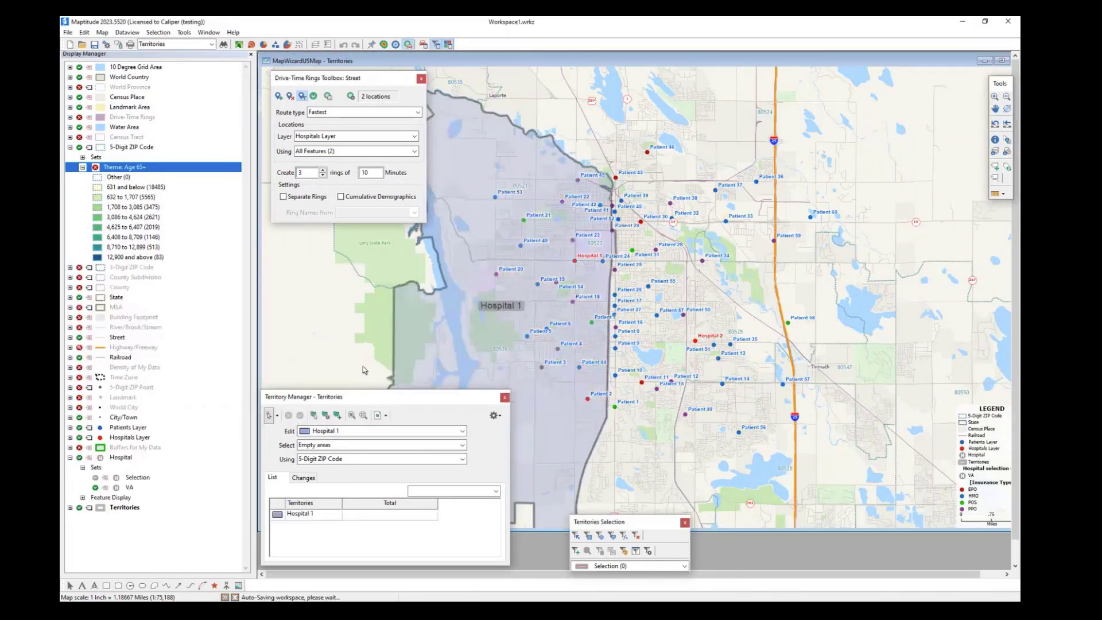
Step: Add a territory named Hospital 2 and assign it the ZIP Code areas east of the Hospital 1 territory
click(337, 414)
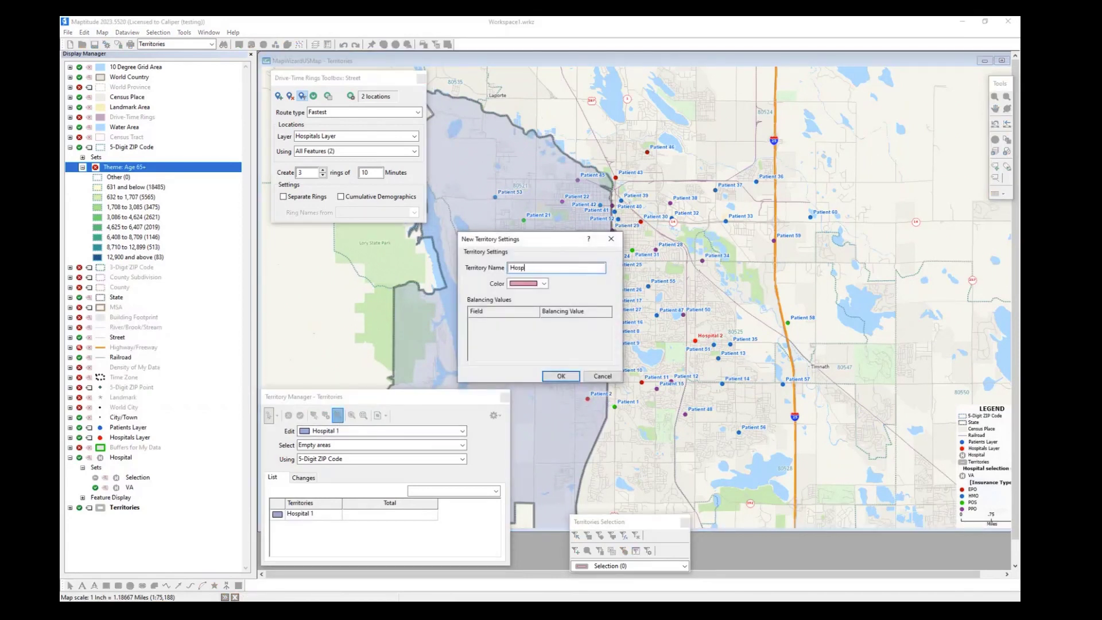
key(Return)
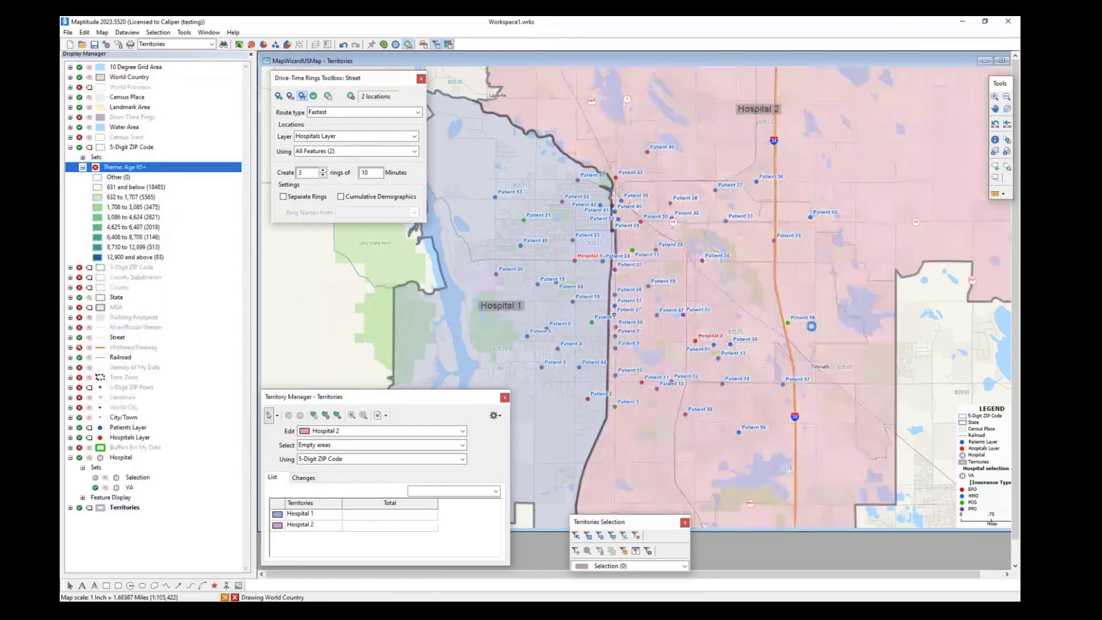
scroll(639, 290, down, 2)
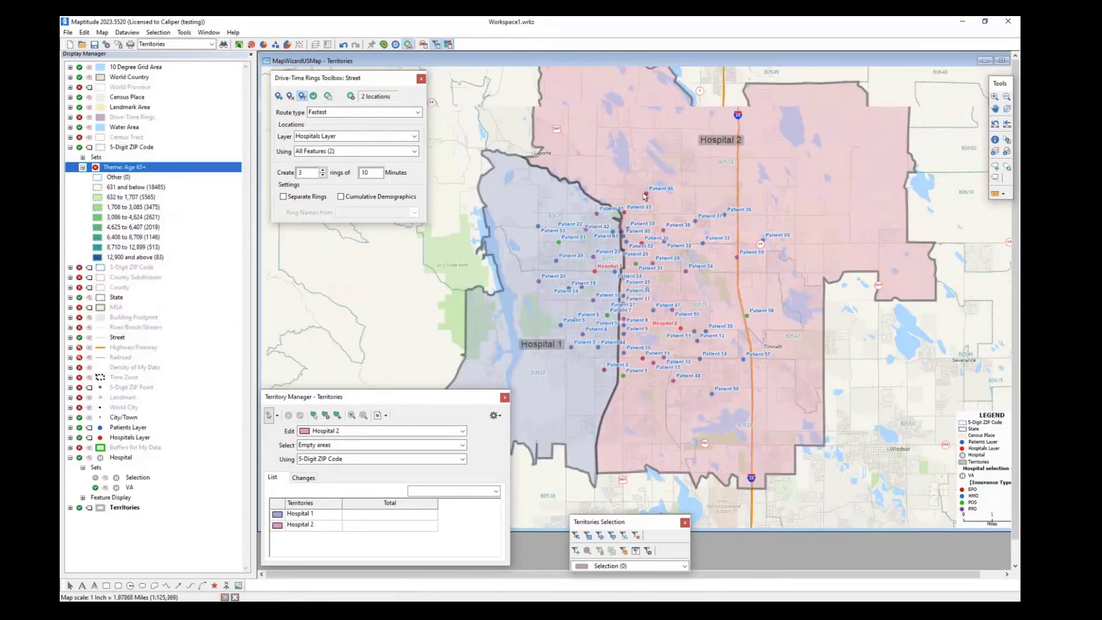
scroll(698, 215, down, 1)
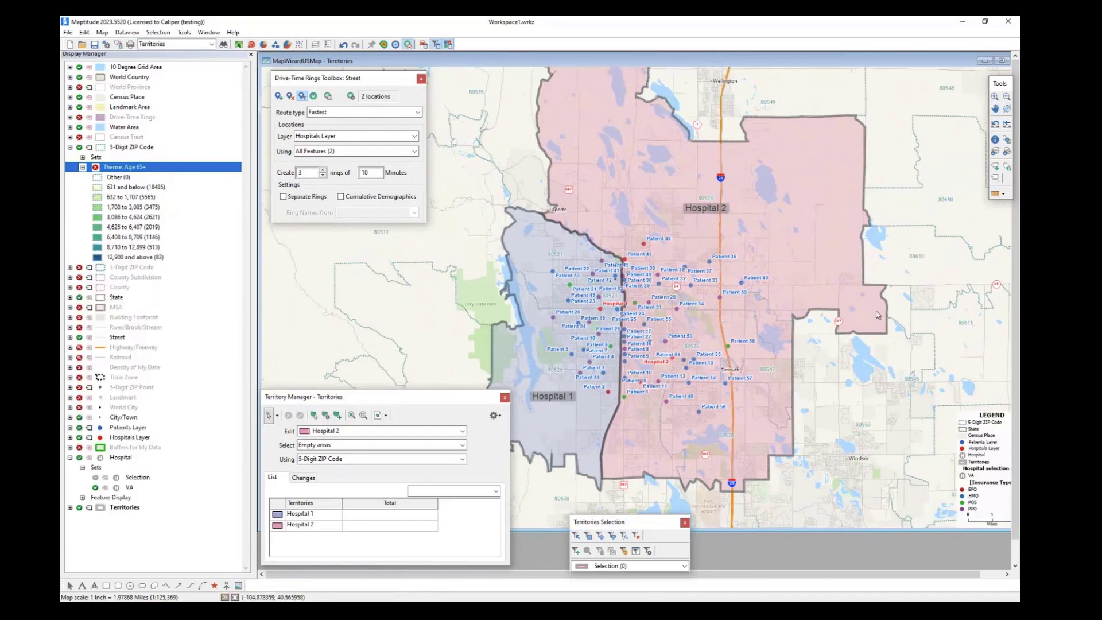
click(68, 33)
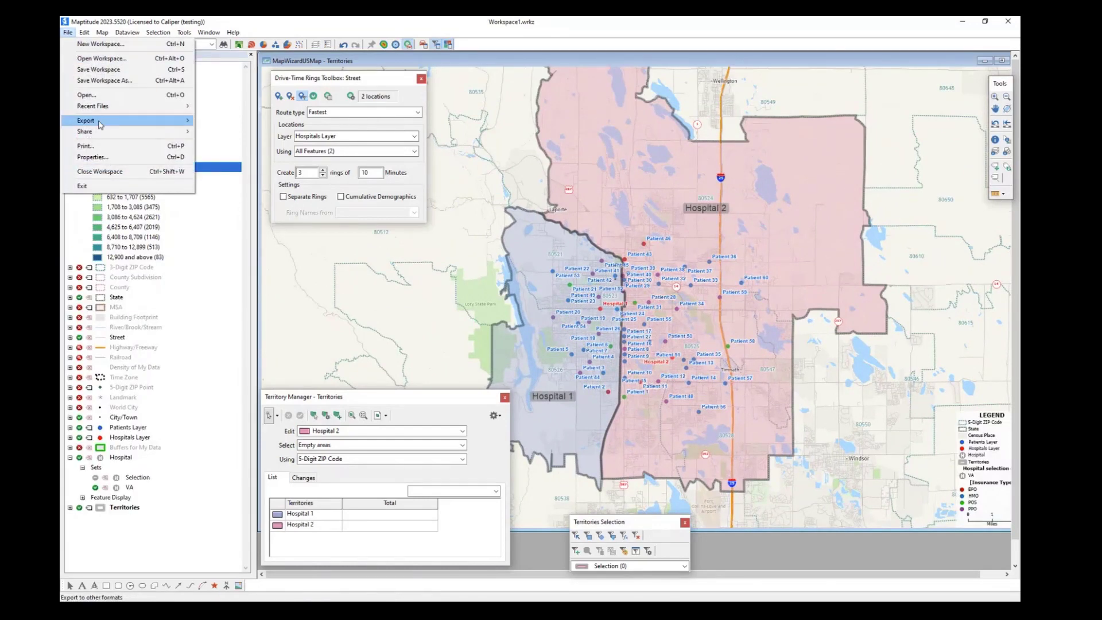
mouse_move(101, 123)
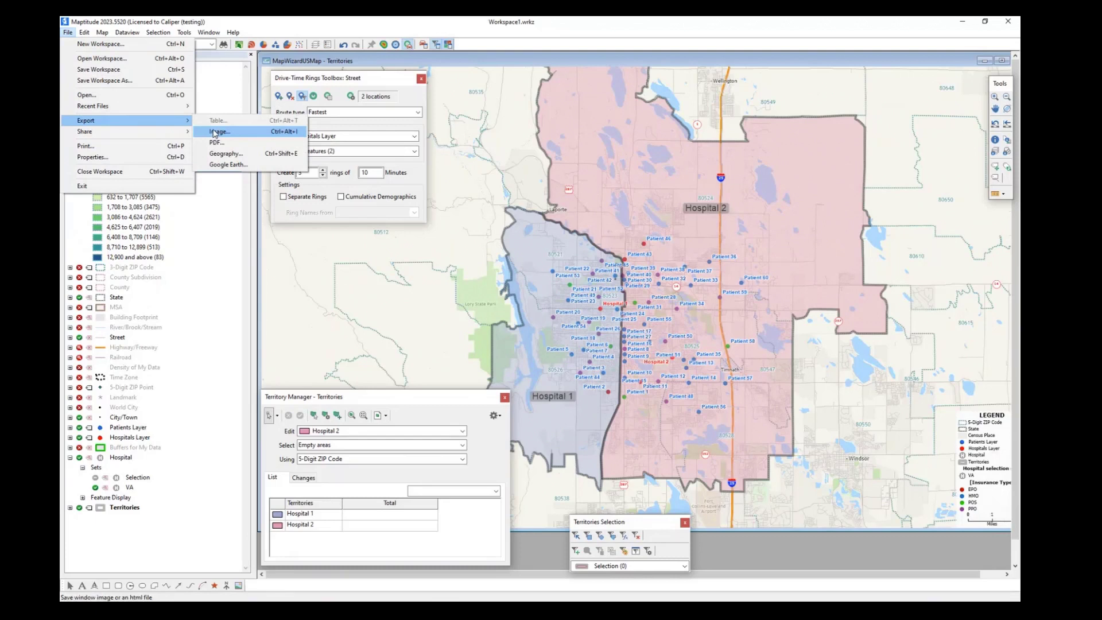
click(602, 235)
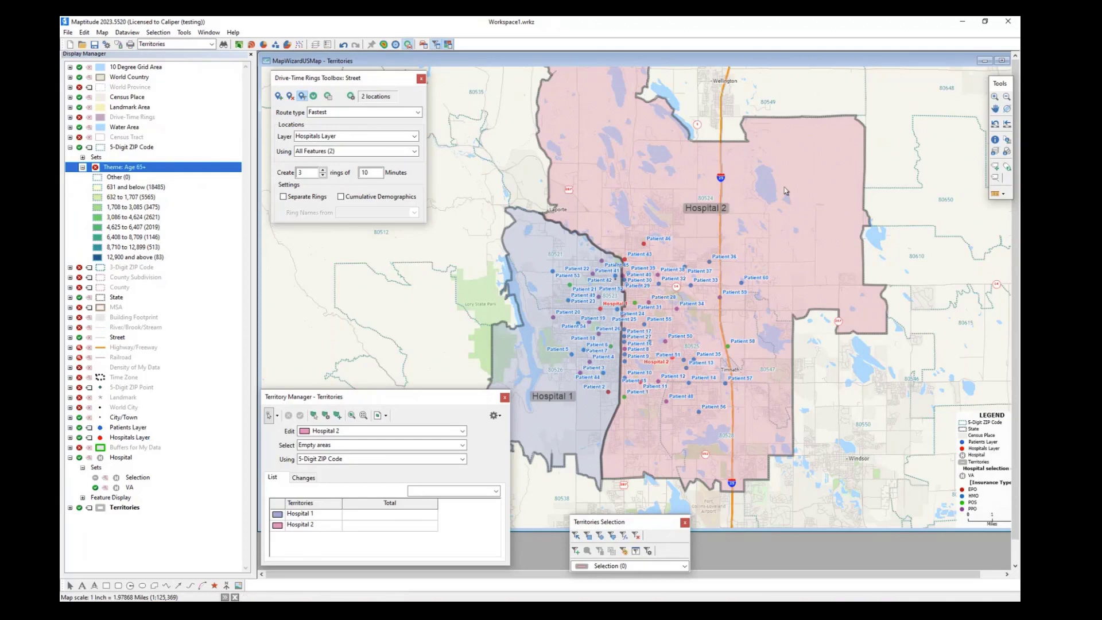
Step: Generate a portrait map layout of the Hospital 2 territory, and delete the layout after viewing it
click(379, 416)
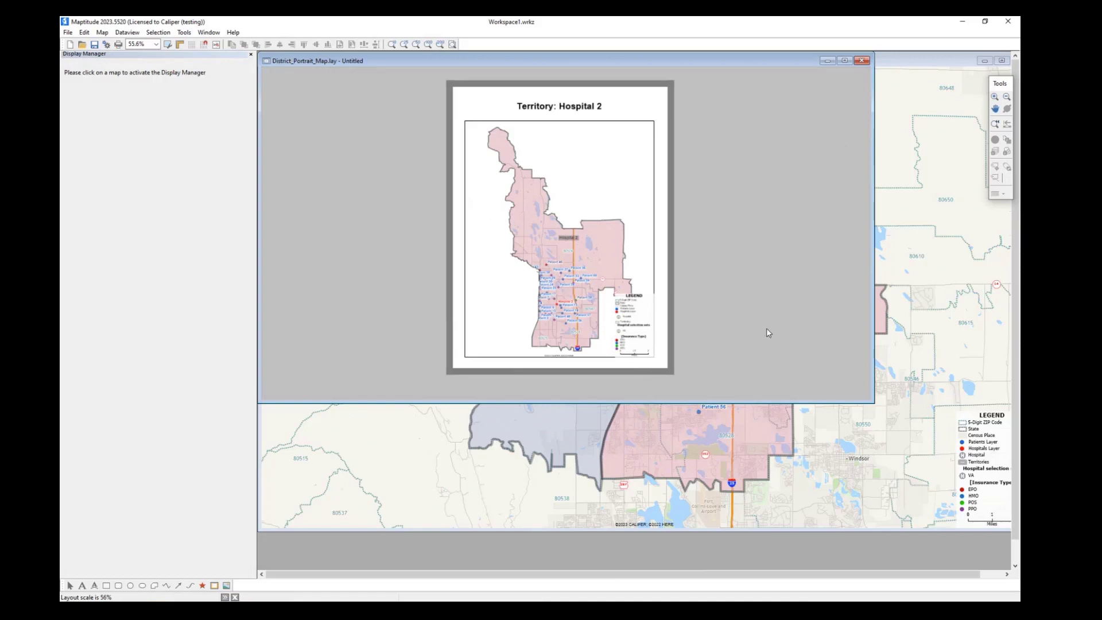
click(862, 61)
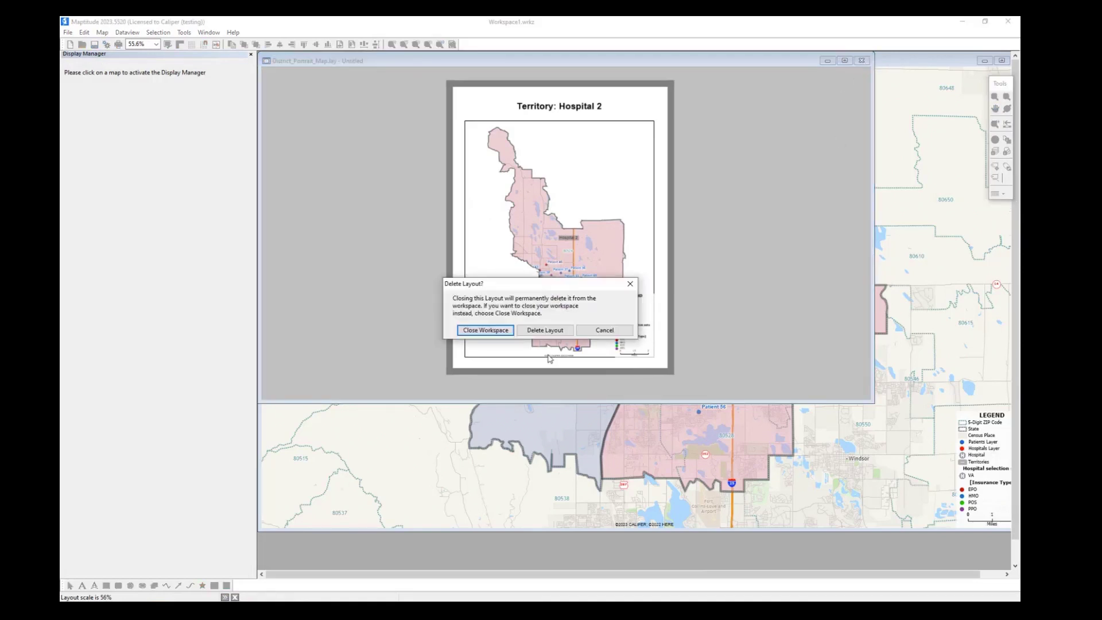
click(544, 330)
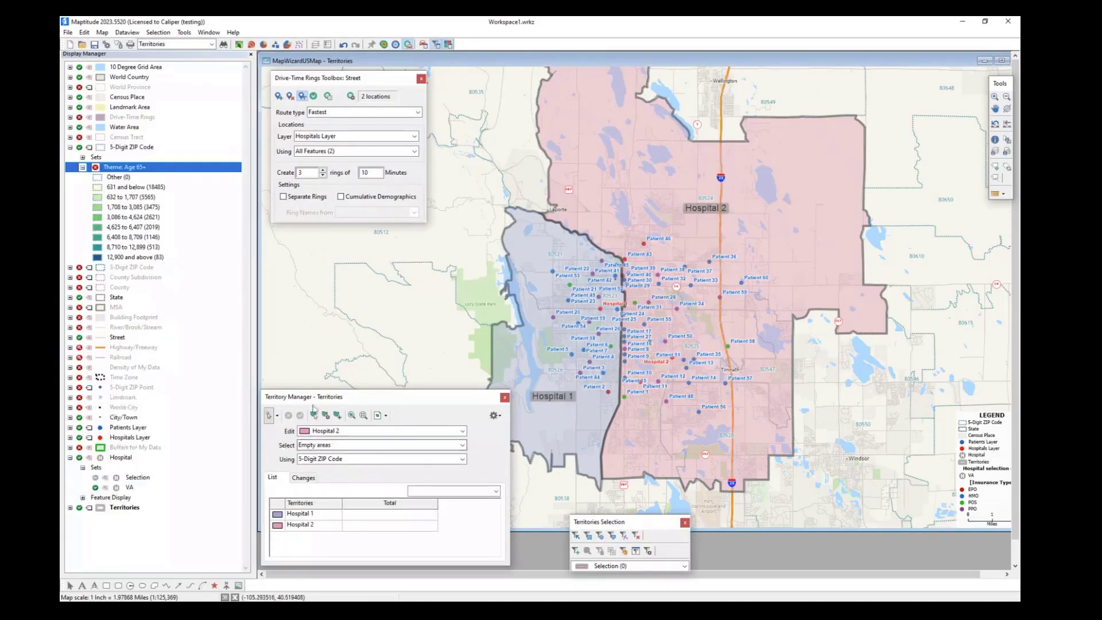
Step: Try the Area and Adjacent Area option in the automated layouts for all territories, and cancel without creating them
click(188, 35)
mouse_move(223, 79)
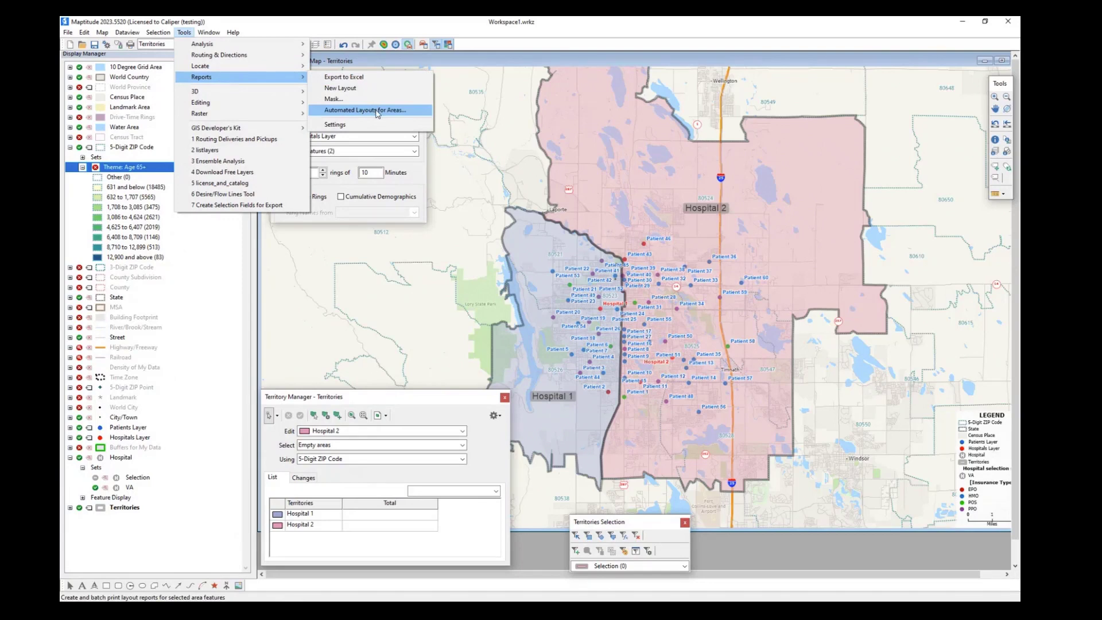
click(377, 110)
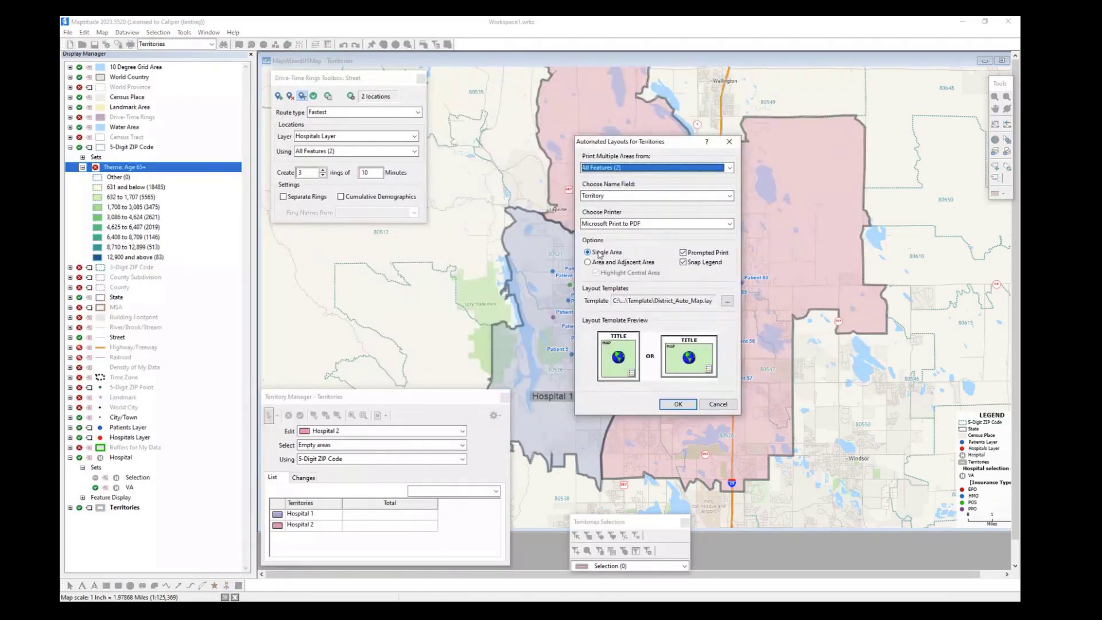
drag(641, 147, 474, 166)
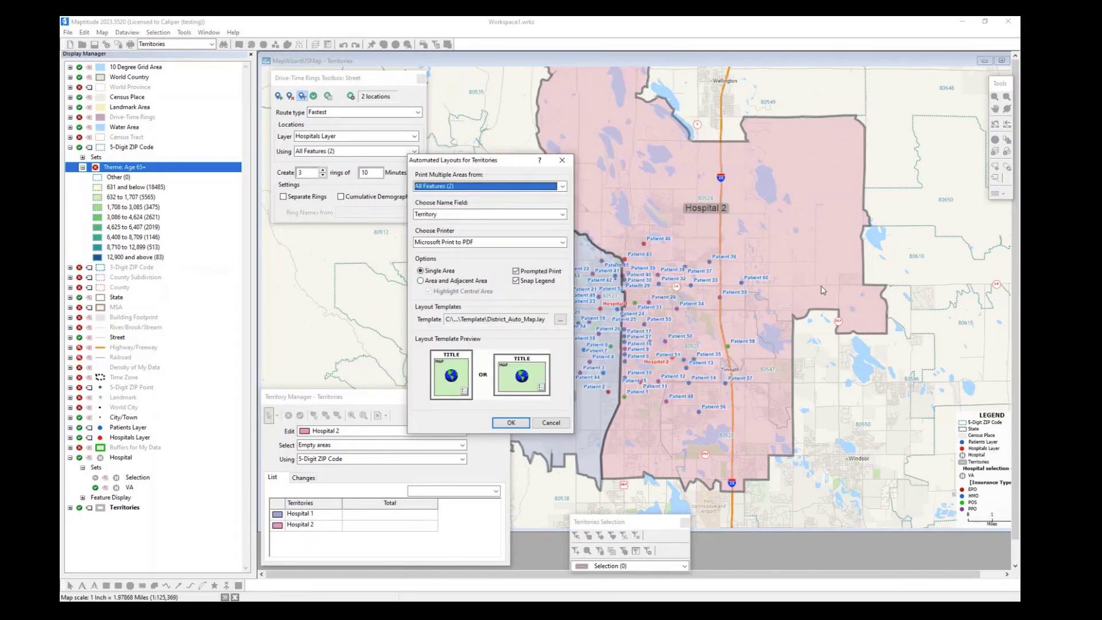
click(445, 280)
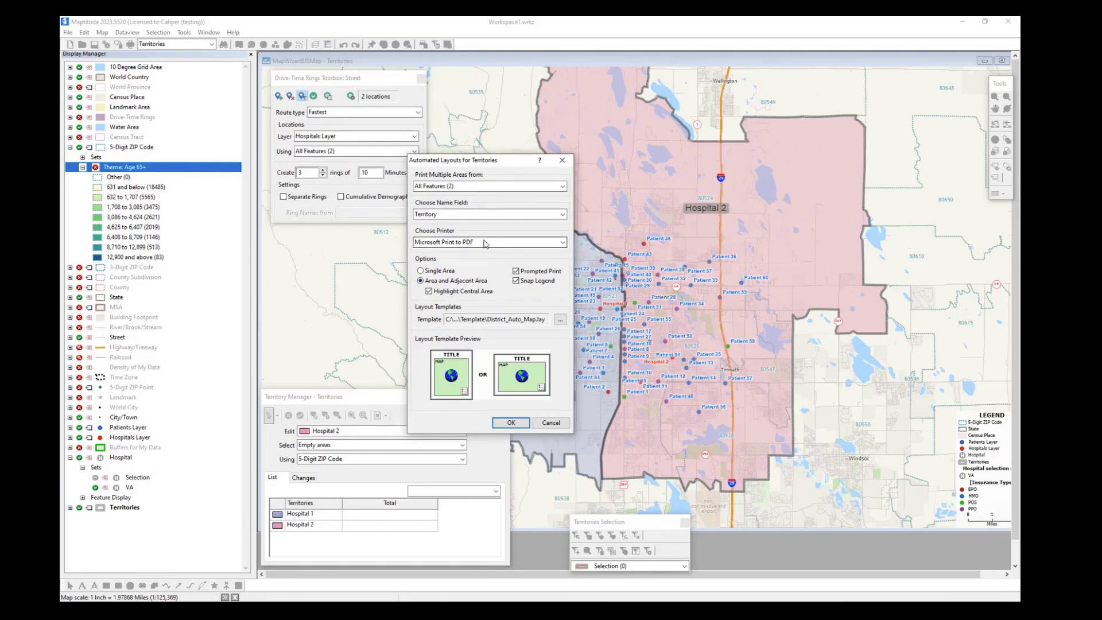
click(550, 423)
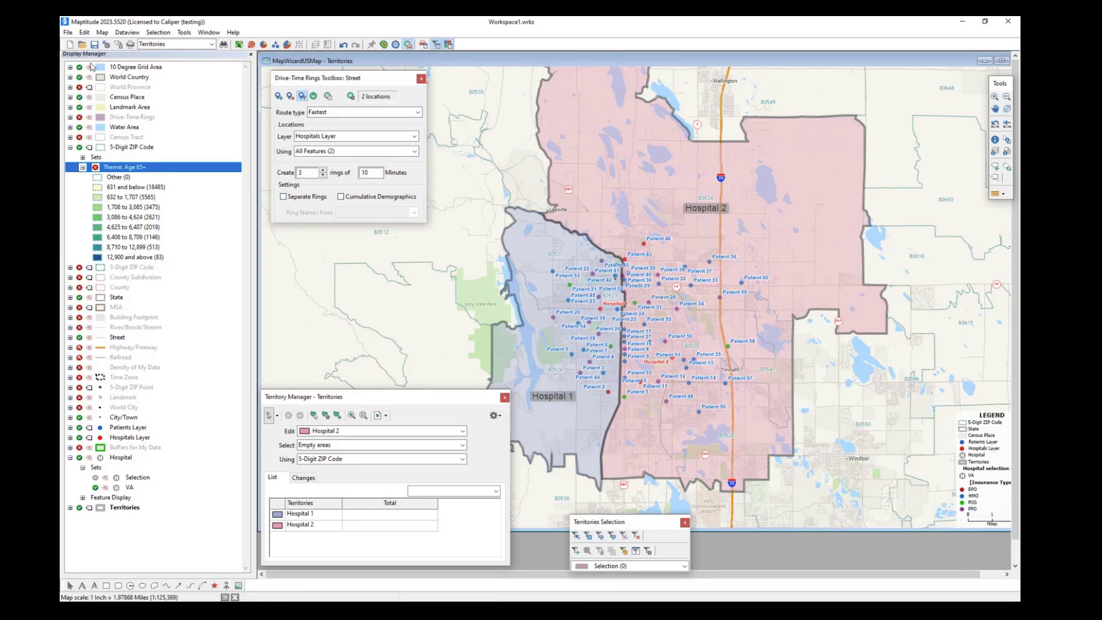
Step: Hide the 5-Digit ZIP Code and Territories layers, and show the Density of My Data layer
click(102, 33)
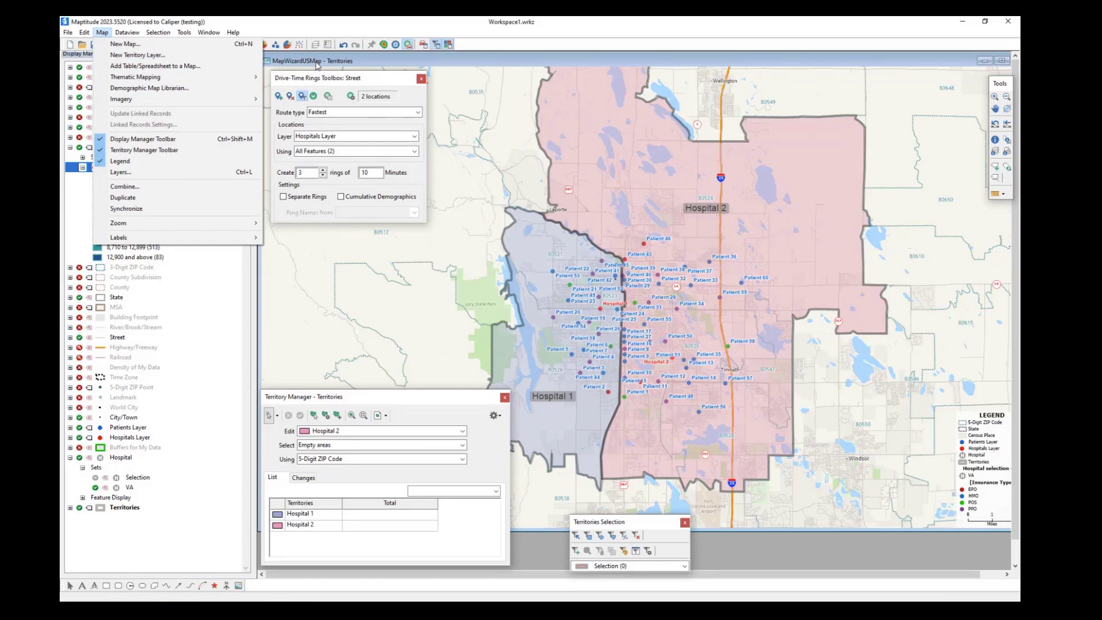
click(316, 64)
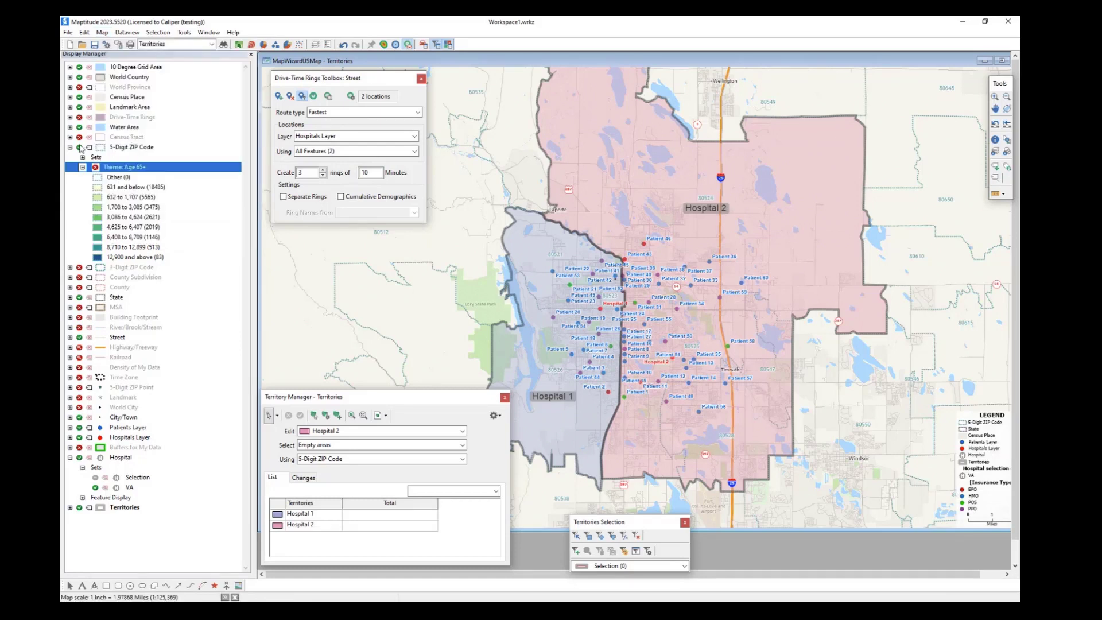
click(79, 146)
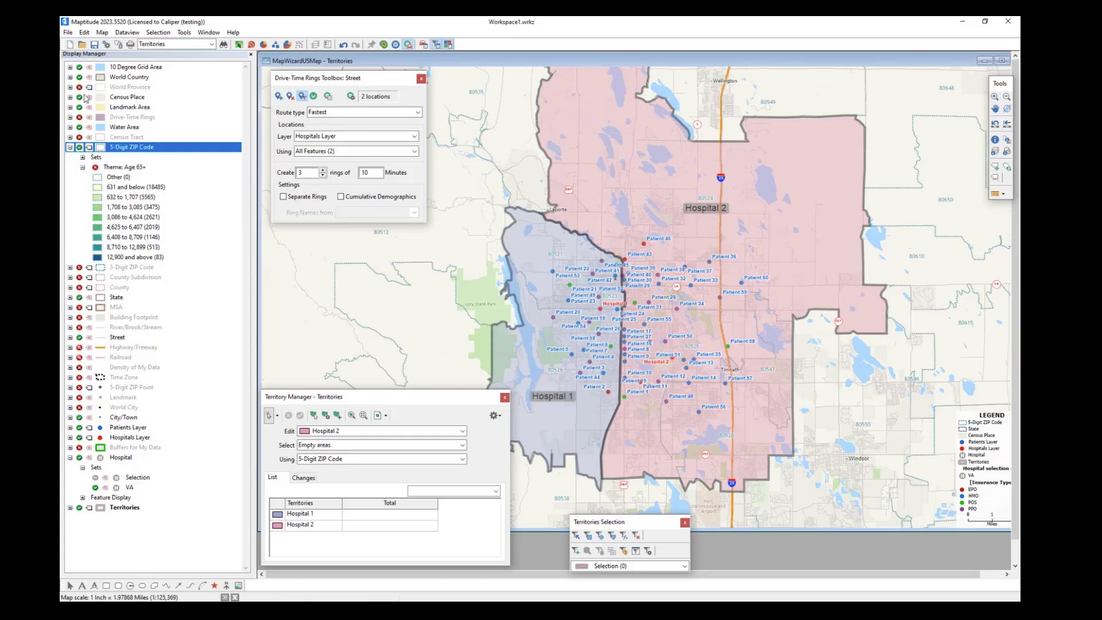
click(81, 367)
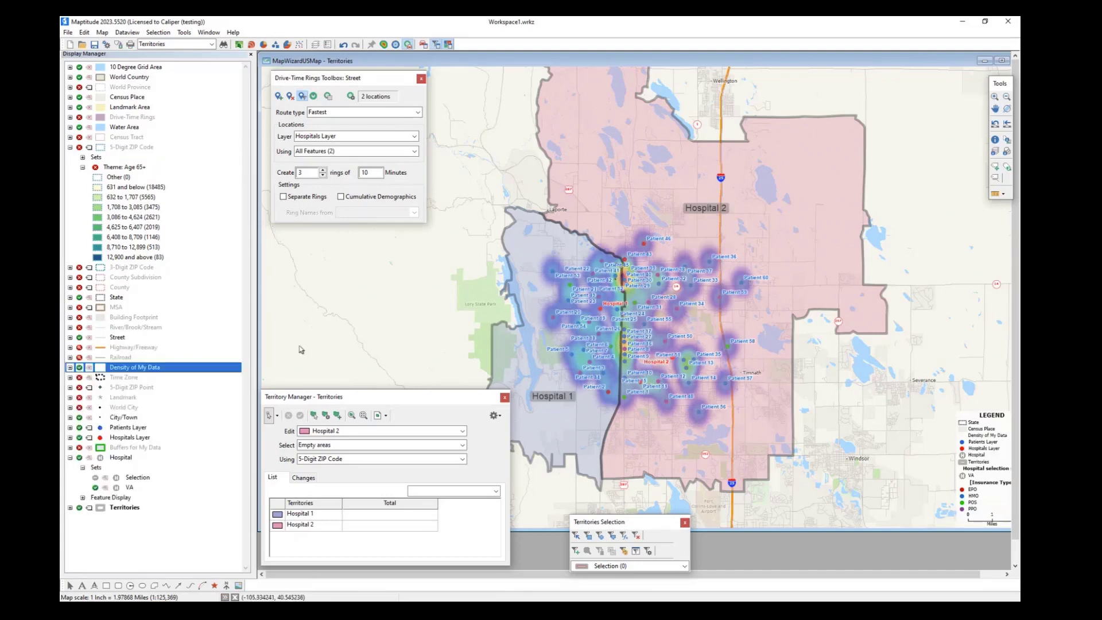
click(79, 507)
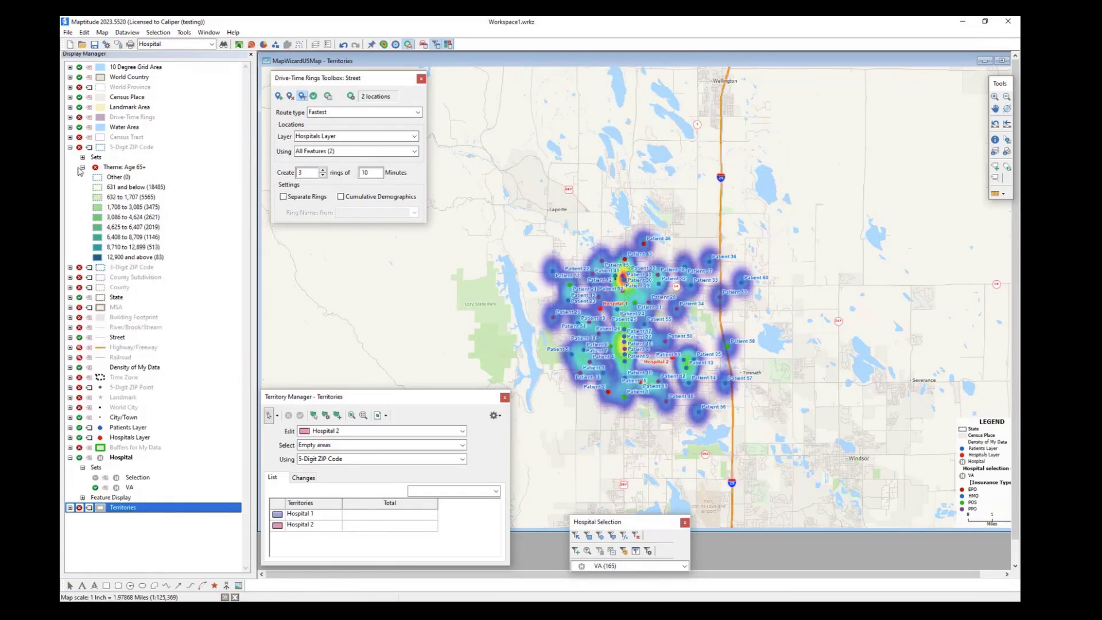
Step: Show the Drive-Time Rings layer and hide the Patients Layer
click(82, 119)
click(80, 118)
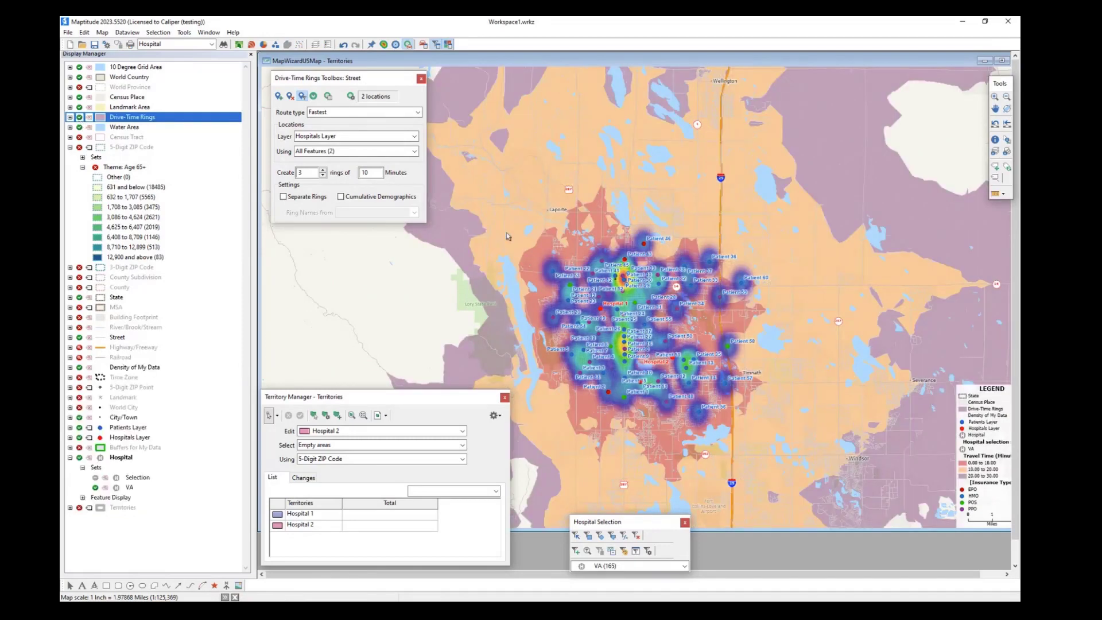
scroll(529, 297, up, 1)
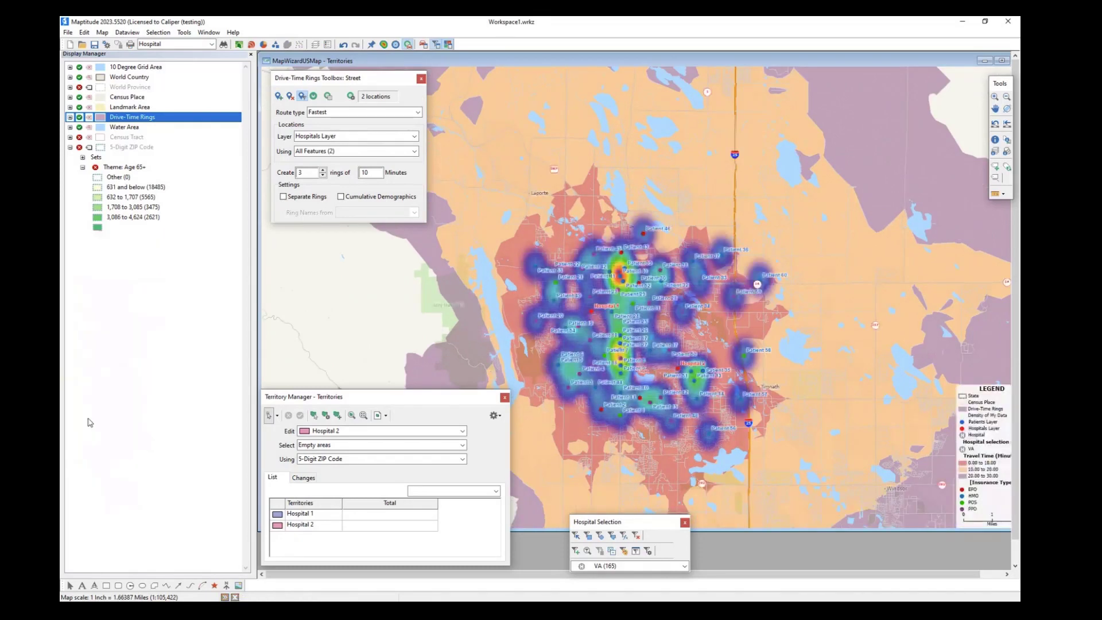
click(80, 428)
click(80, 427)
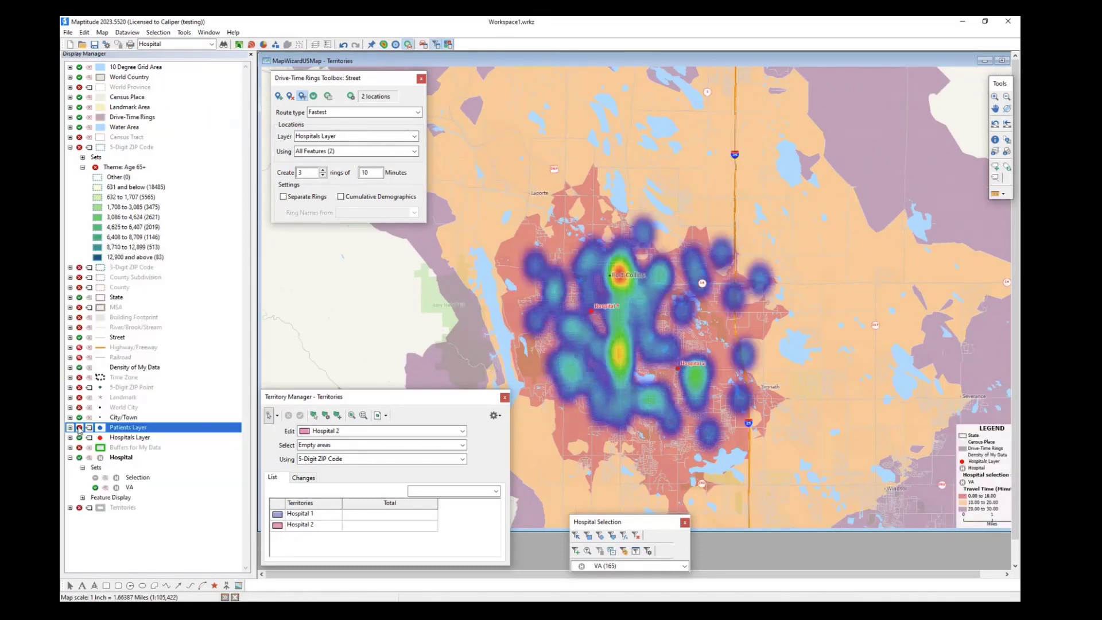
scroll(659, 362, up, 1)
scroll(659, 362, up, 1)
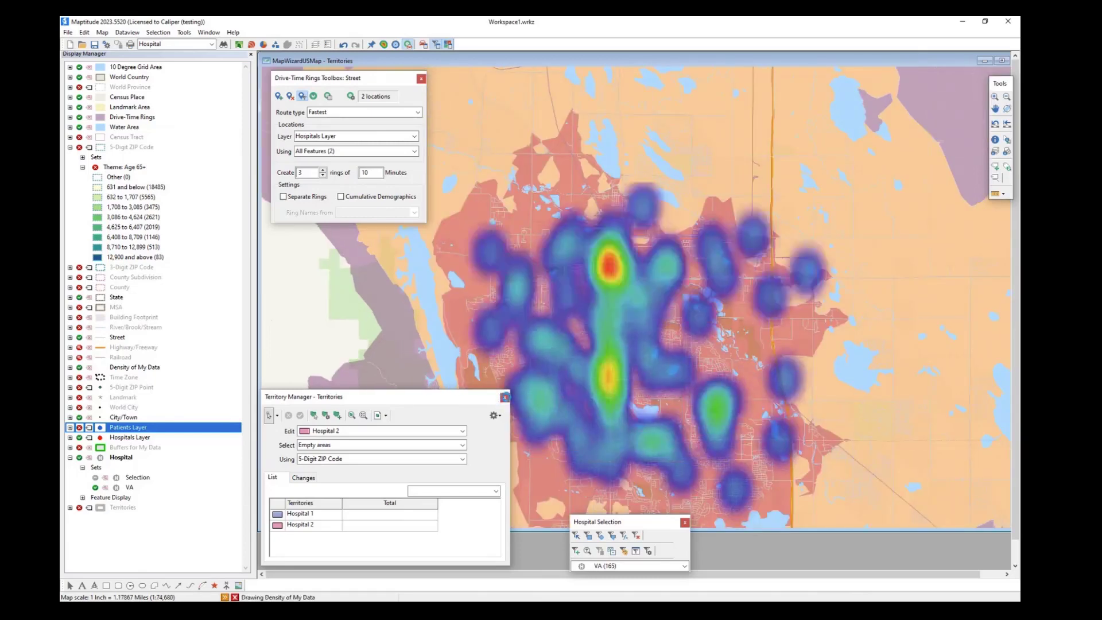
Step: Close the Territory Manager and move the Drive-Time Rings Toolbox so the density map and rings are uncovered
click(505, 397)
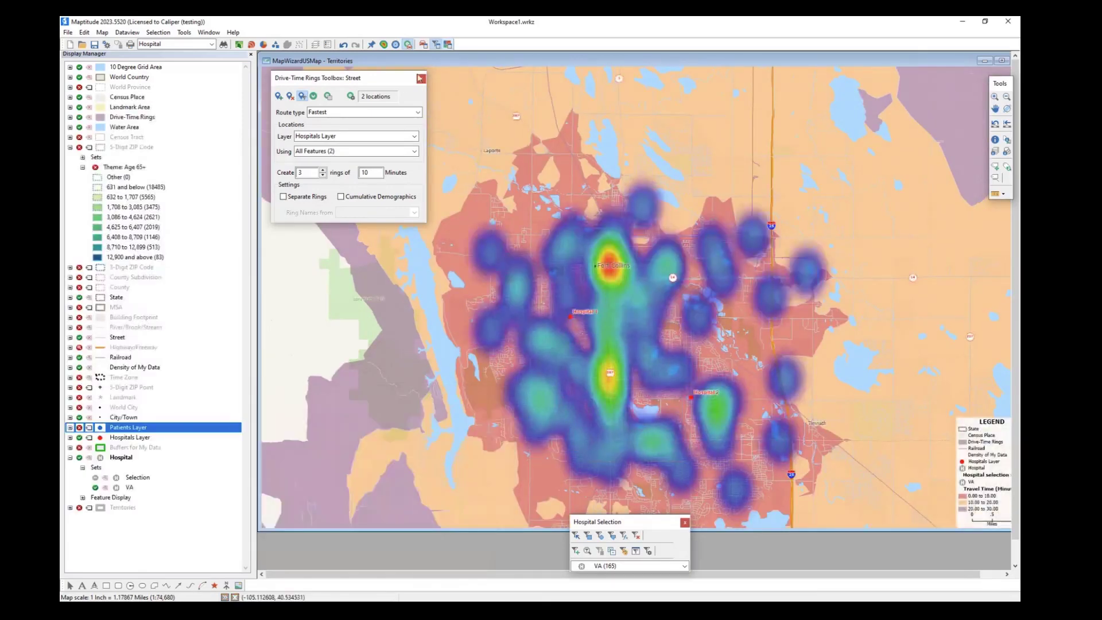
drag(397, 426, 397, 426)
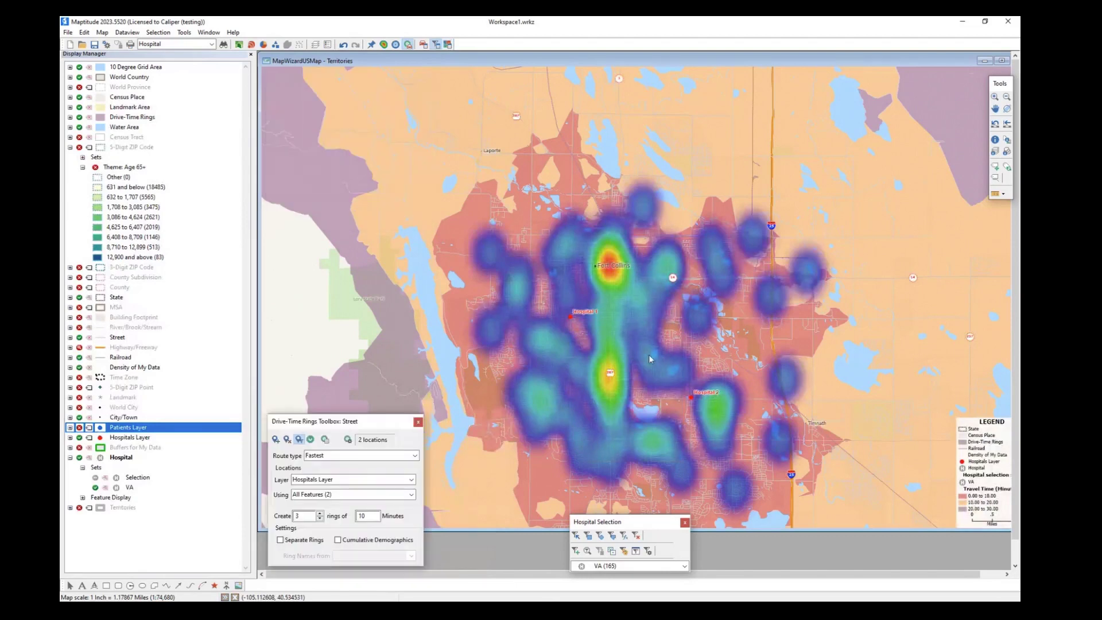
scroll(642, 358, down, 3)
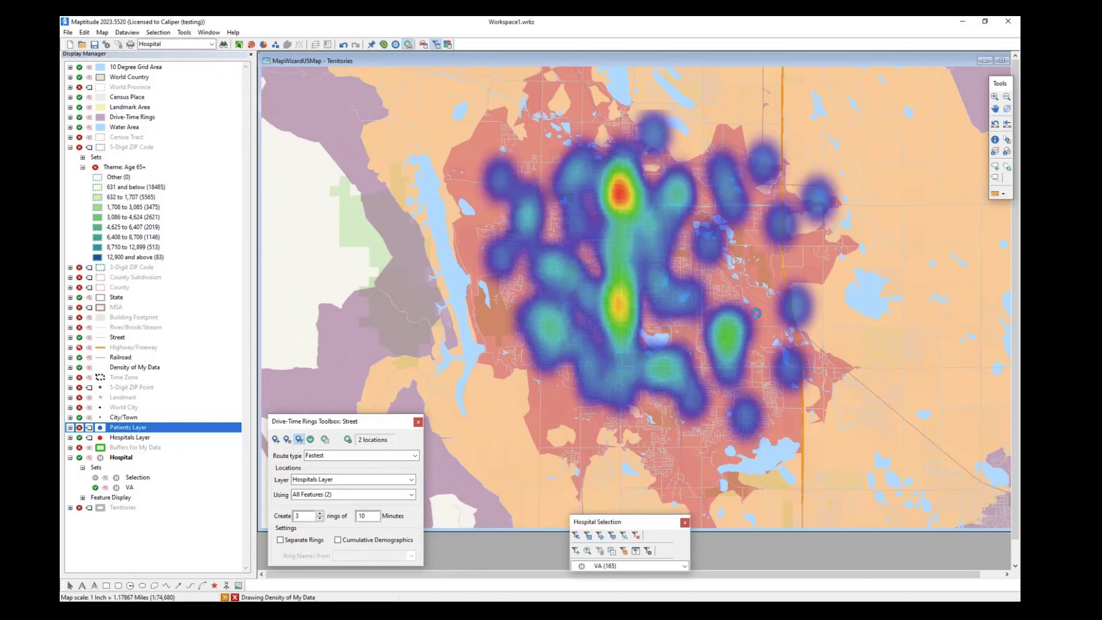
scroll(666, 265, down, 1)
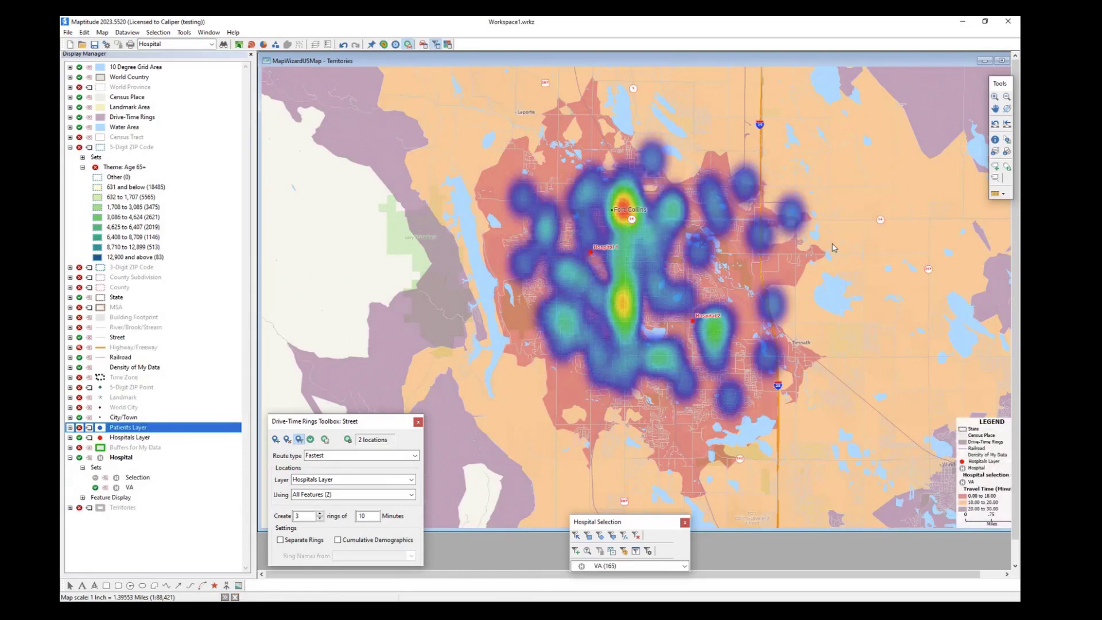
drag(831, 249, 800, 266)
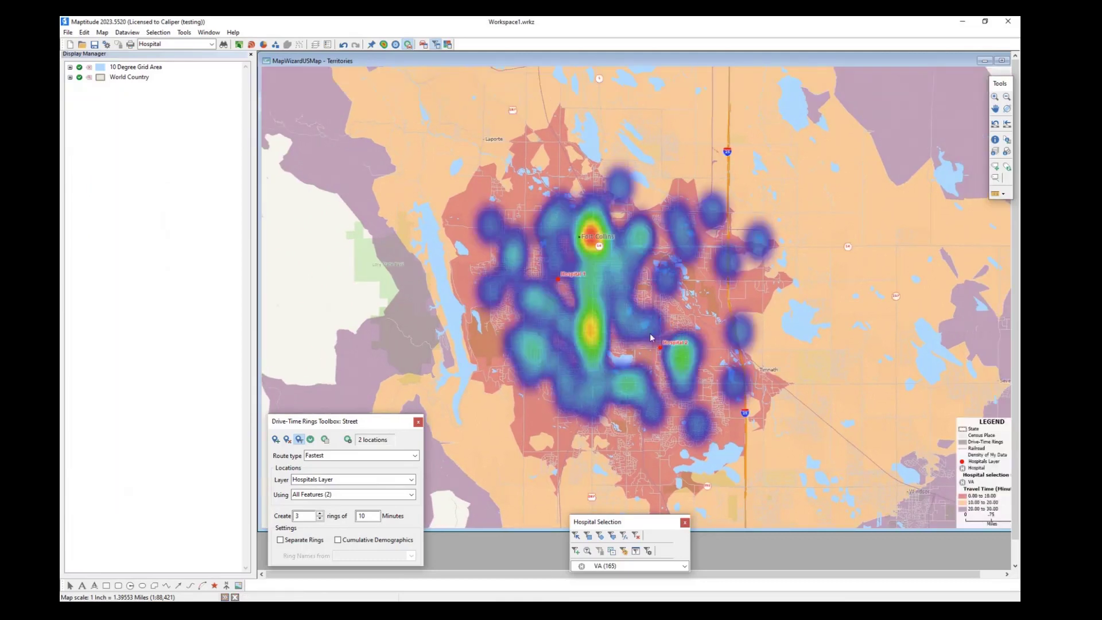
drag(805, 304, 763, 297)
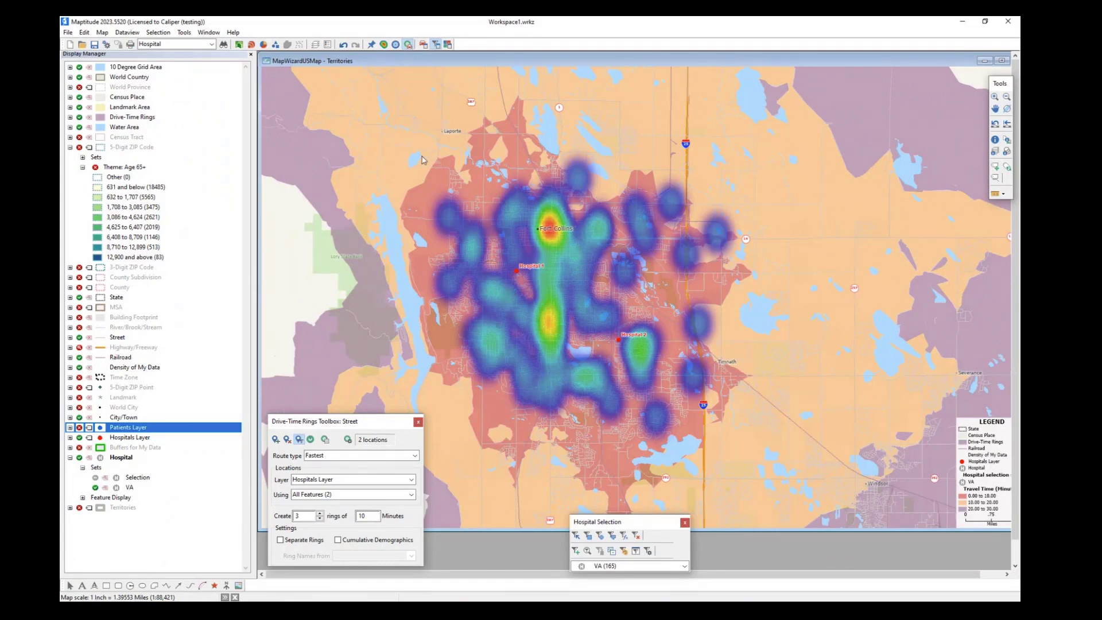
Step: Move the Density of My Data layer to between Landmark Area and Drive-Time Rings in the layer display order
click(102, 33)
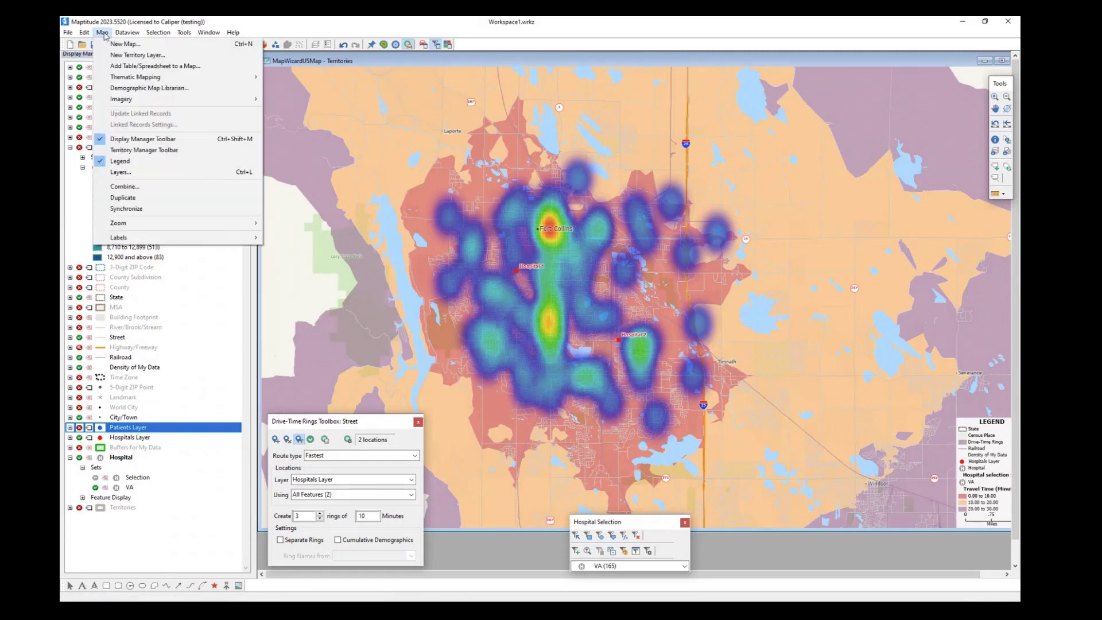
click(144, 174)
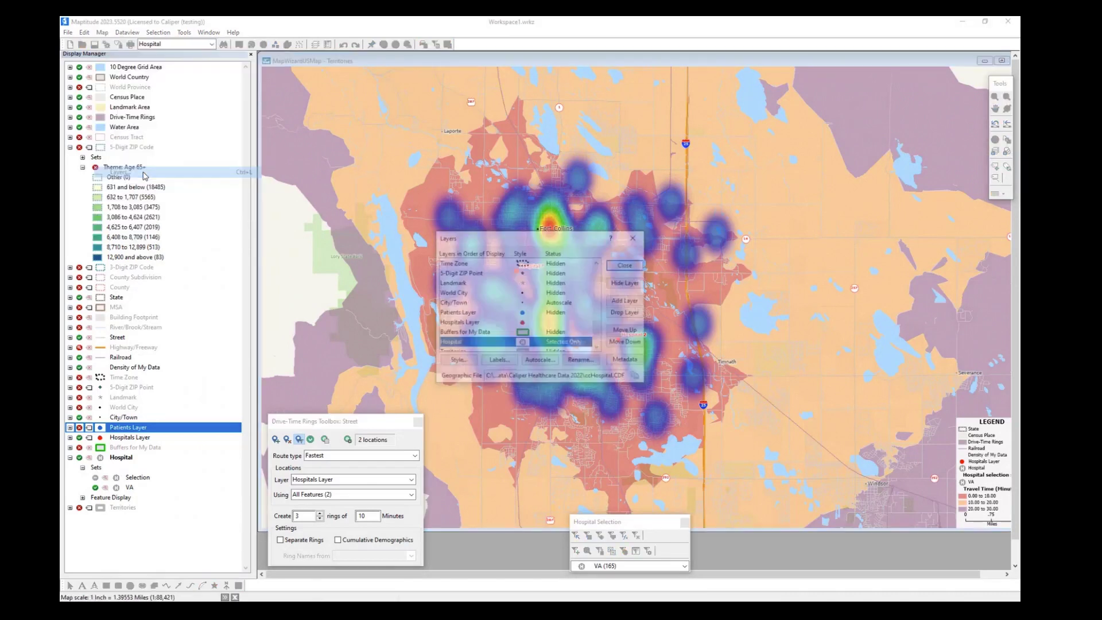
scroll(507, 329, down, 1)
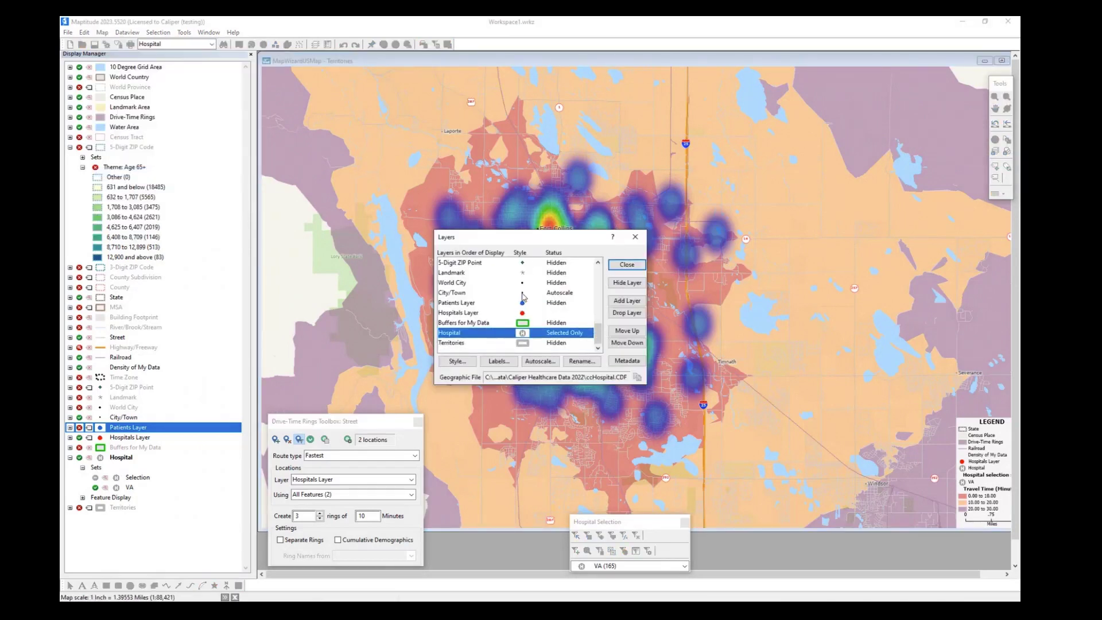
scroll(508, 310, up, 5)
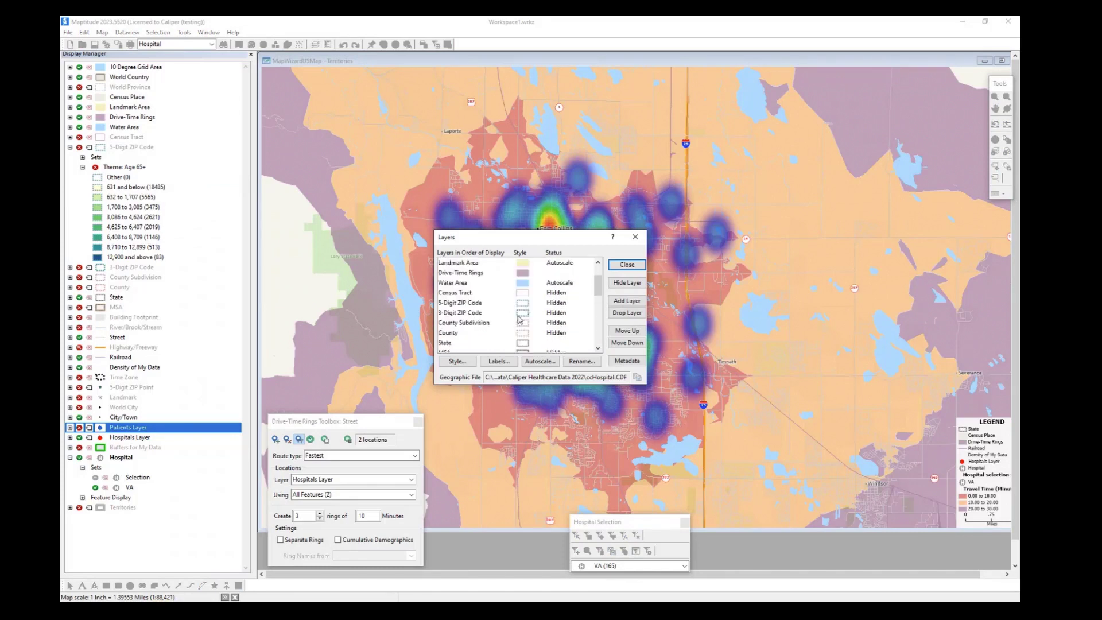
scroll(513, 322, down, 4)
scroll(517, 331, down, 2)
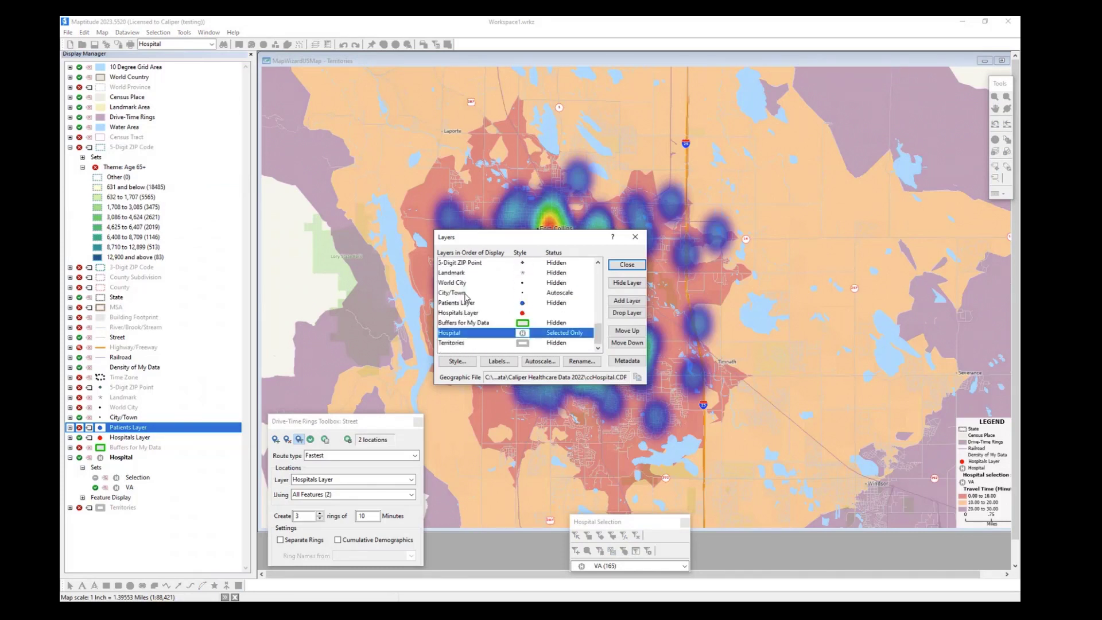
click(468, 344)
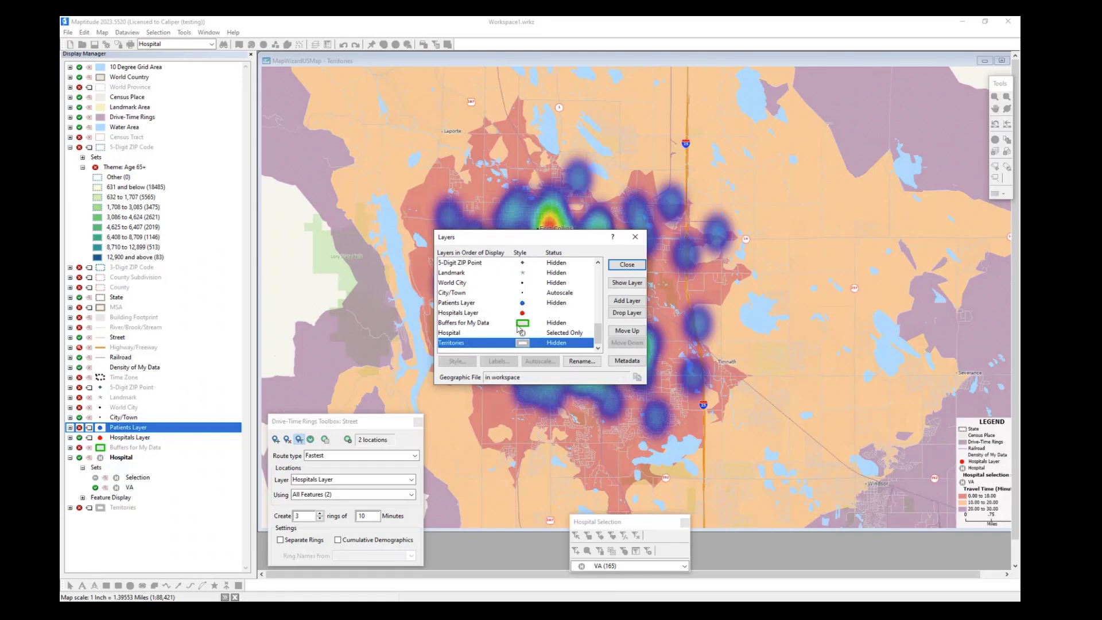
scroll(515, 326, up, 3)
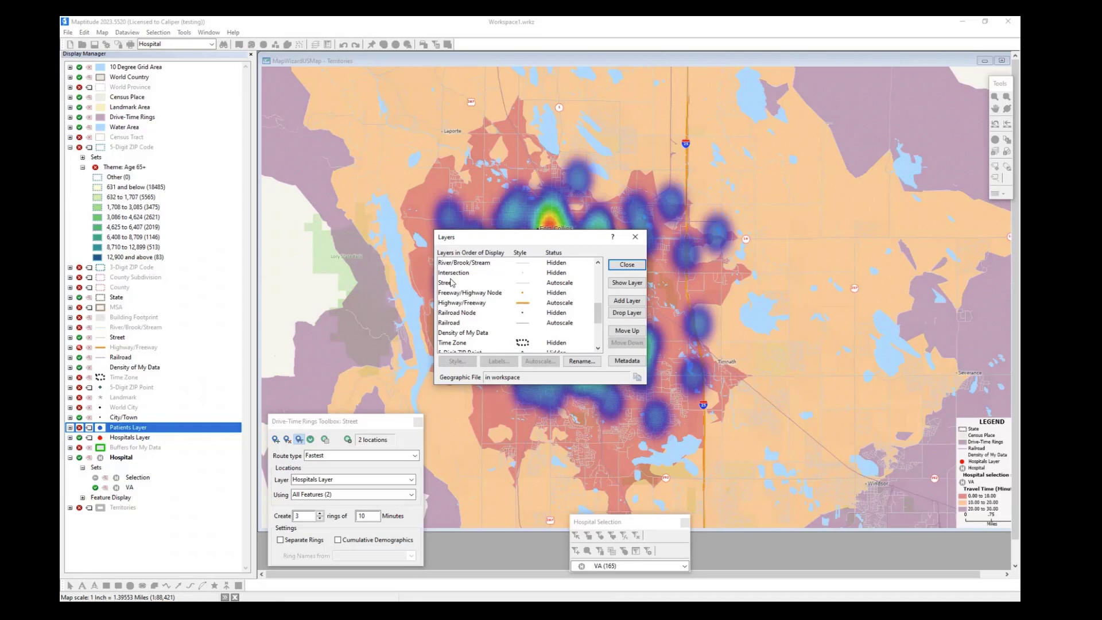
click(472, 334)
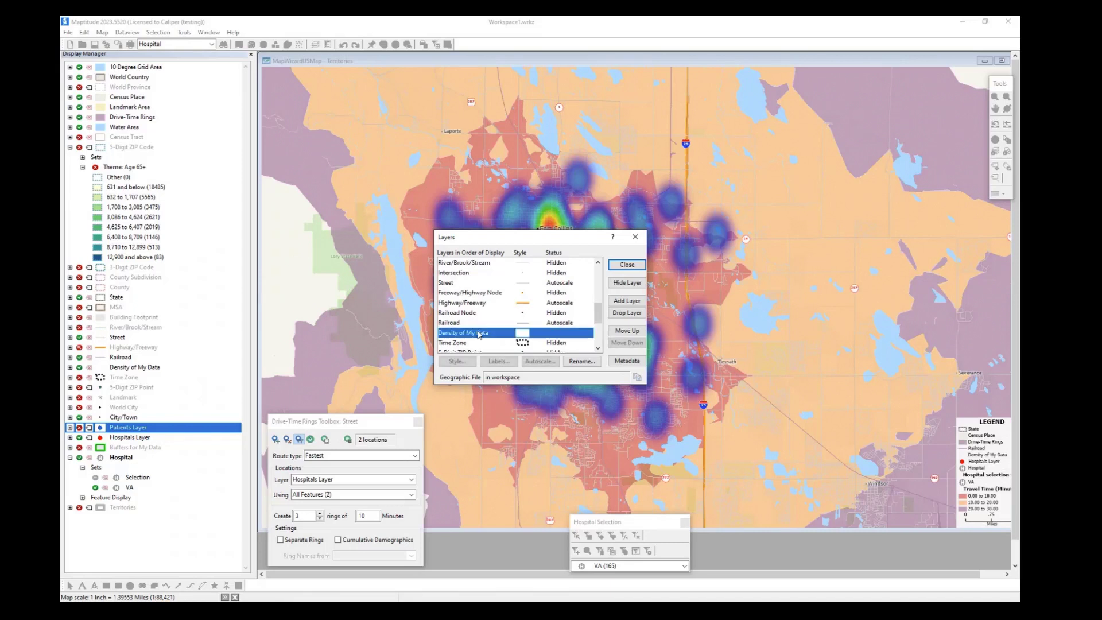
click(627, 331)
click(627, 332)
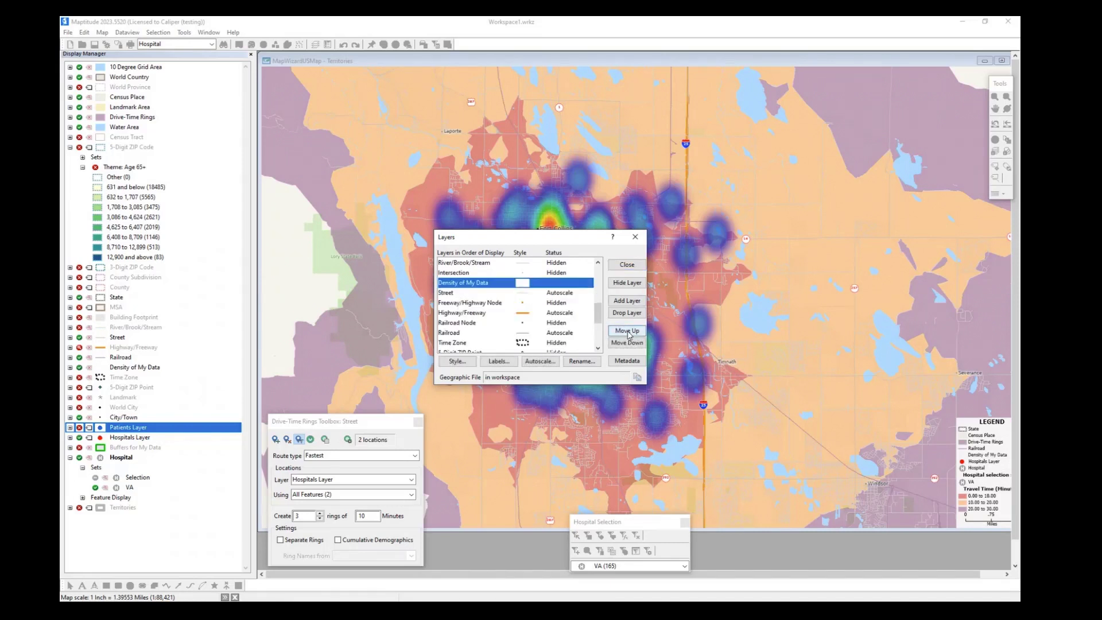
click(626, 331)
click(627, 331)
click(627, 331)
click(627, 331)
click(626, 331)
click(627, 331)
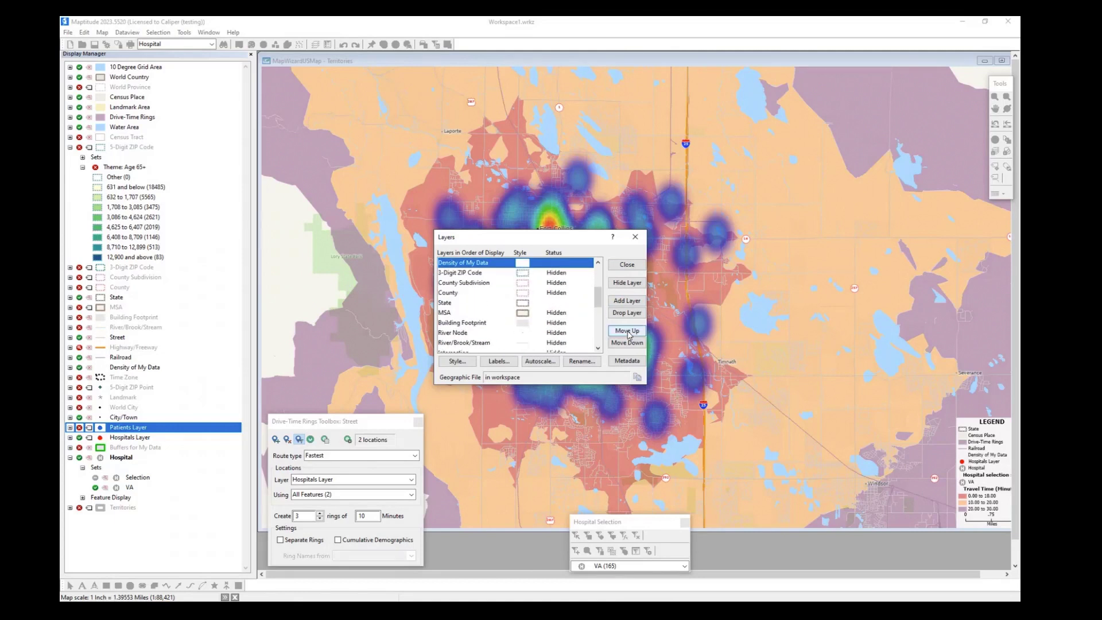
click(626, 331)
click(627, 331)
click(627, 331)
click(626, 332)
click(626, 331)
click(627, 331)
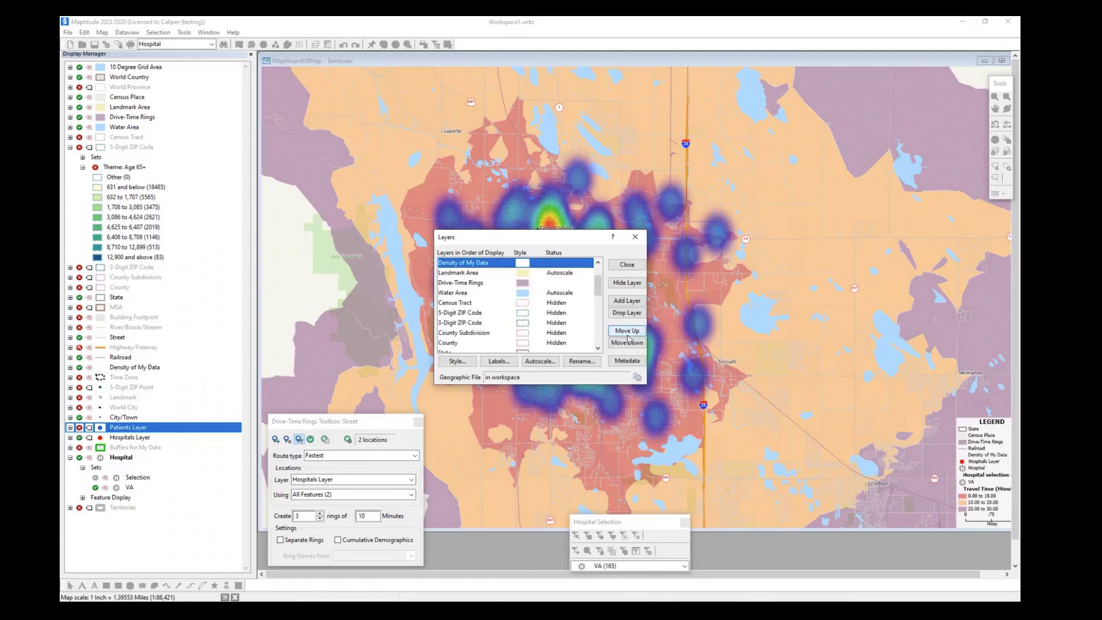
click(628, 340)
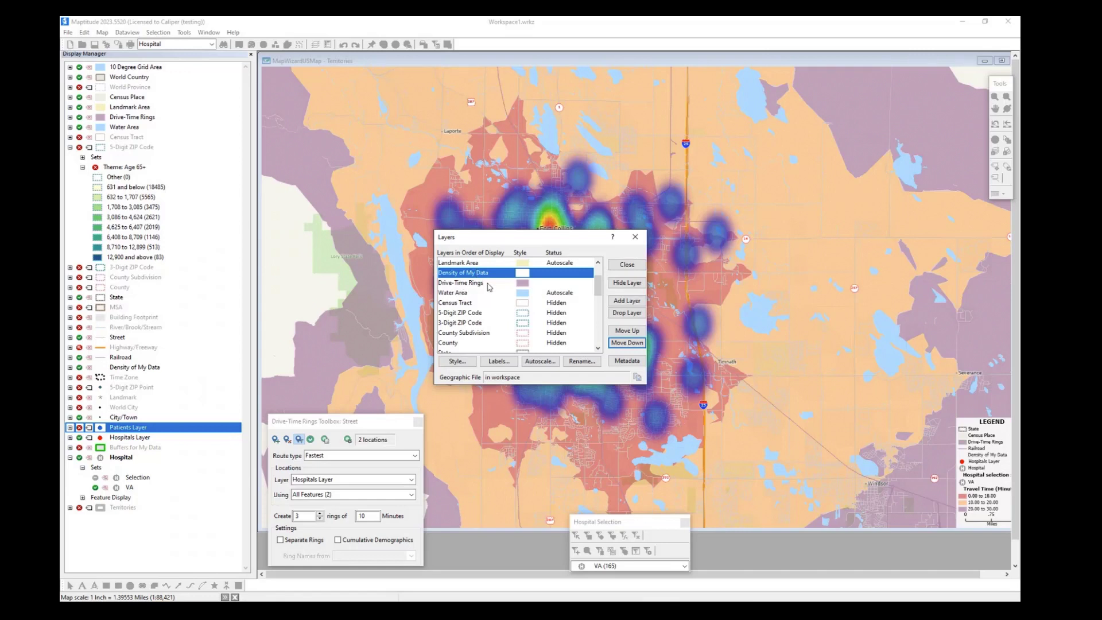
click(626, 264)
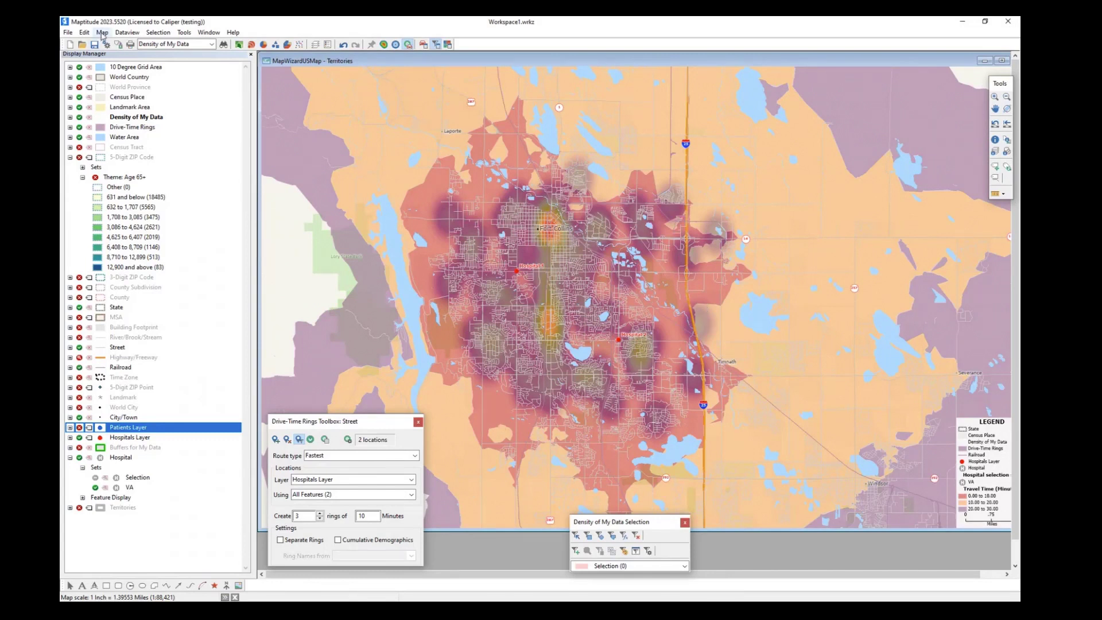
Step: Move the Density of My Data layer one place down in the display order, directly after Drive-Time Rings
click(102, 33)
click(134, 178)
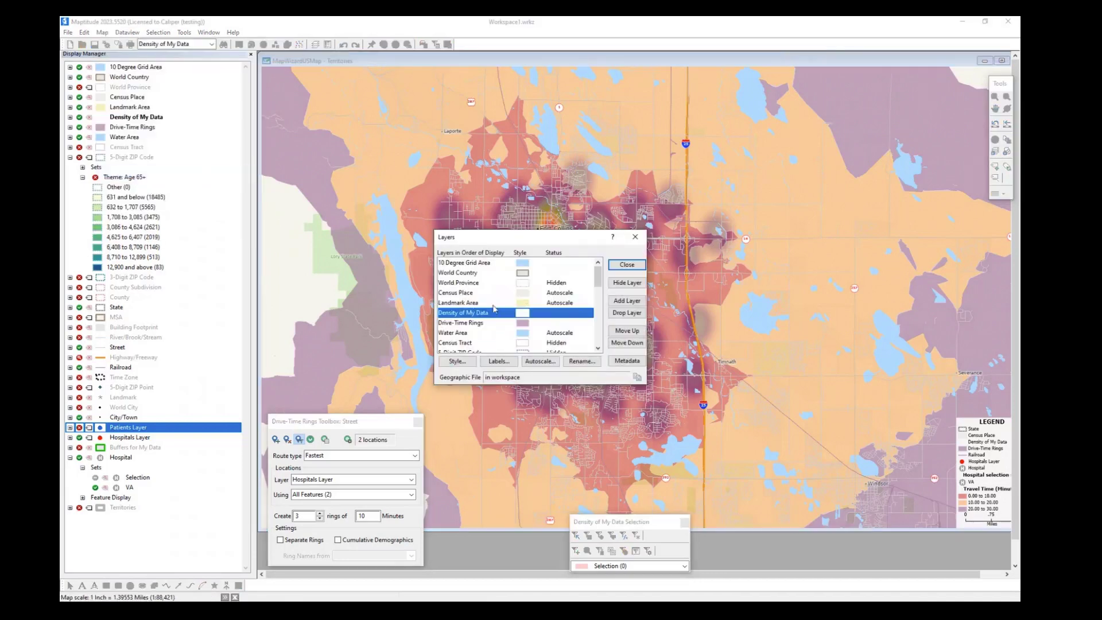
click(635, 345)
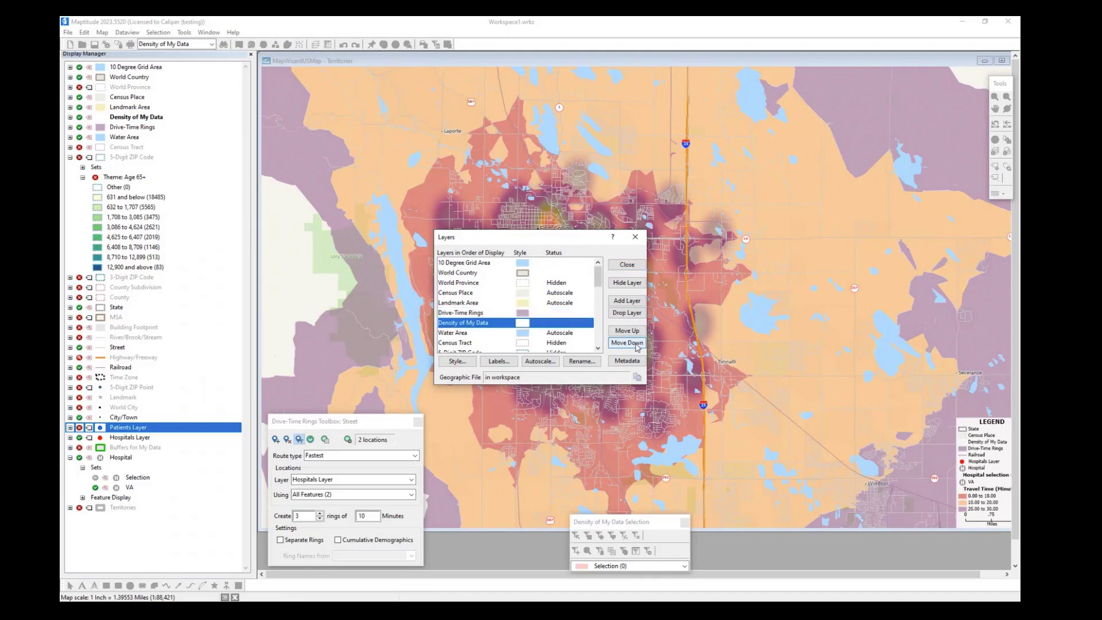
click(627, 264)
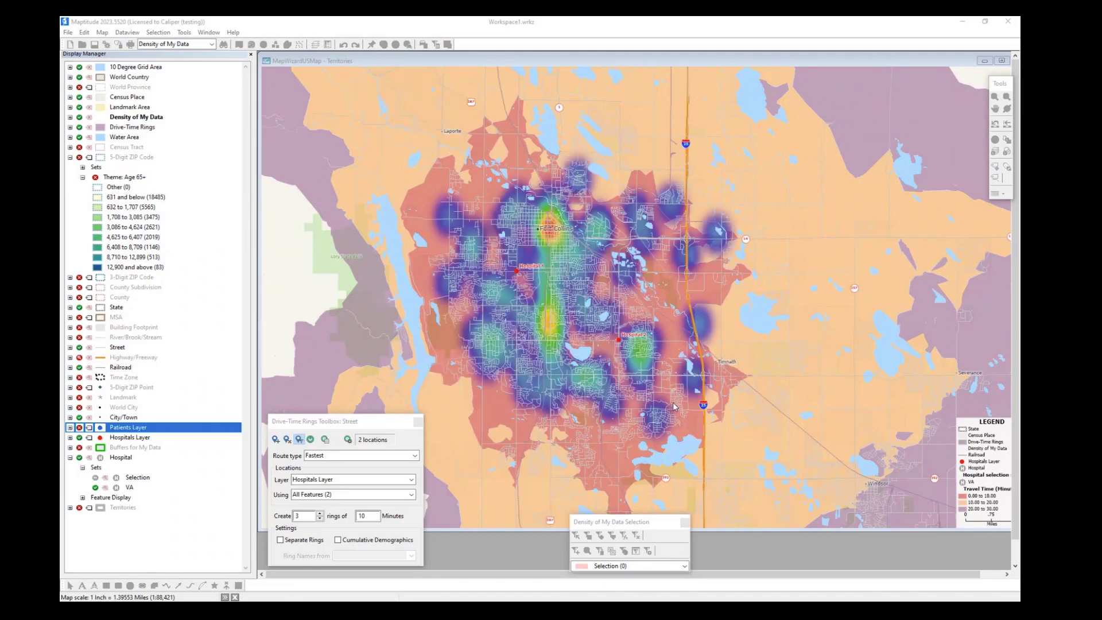
Step: Switch to the Caliper website in the browser and open the webinars section of the Maptitude learning resources
mouse_move(656, 248)
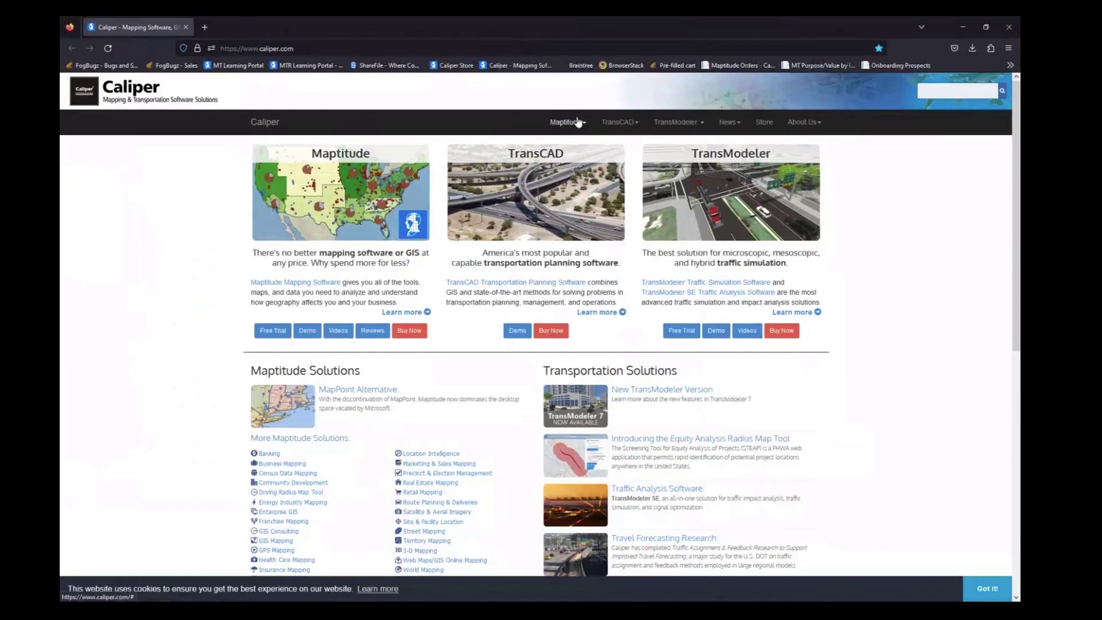
click(571, 124)
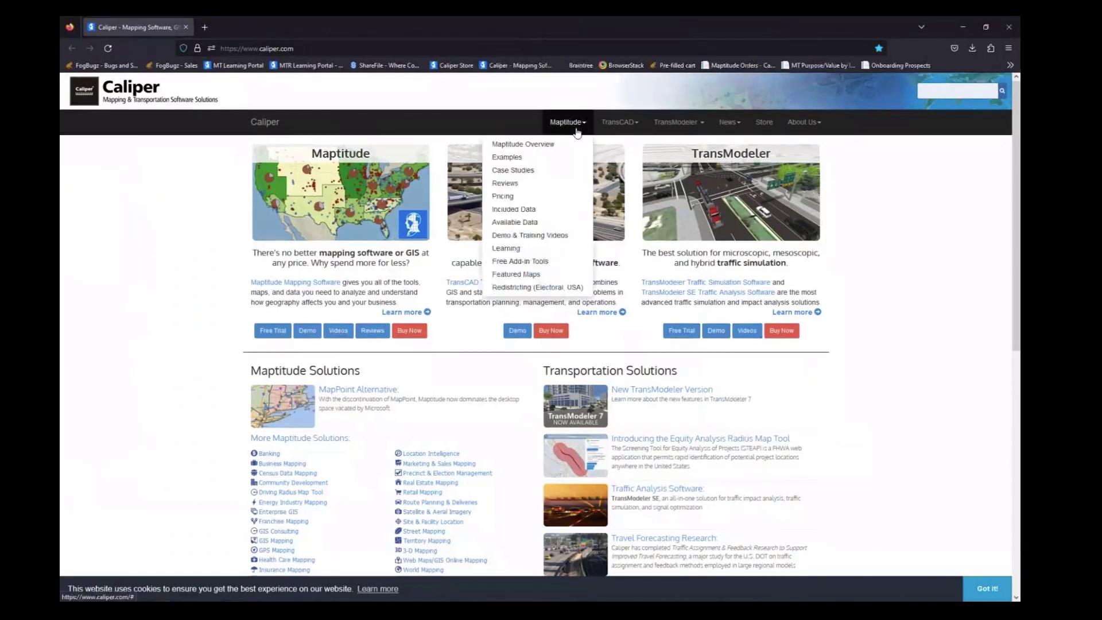
click(547, 250)
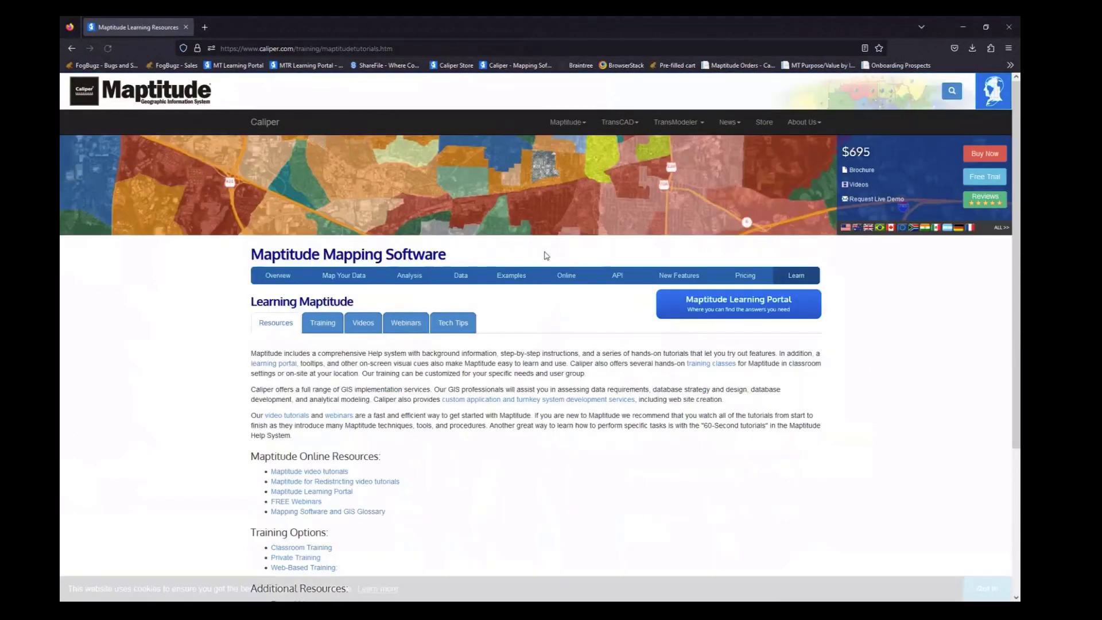
click(414, 324)
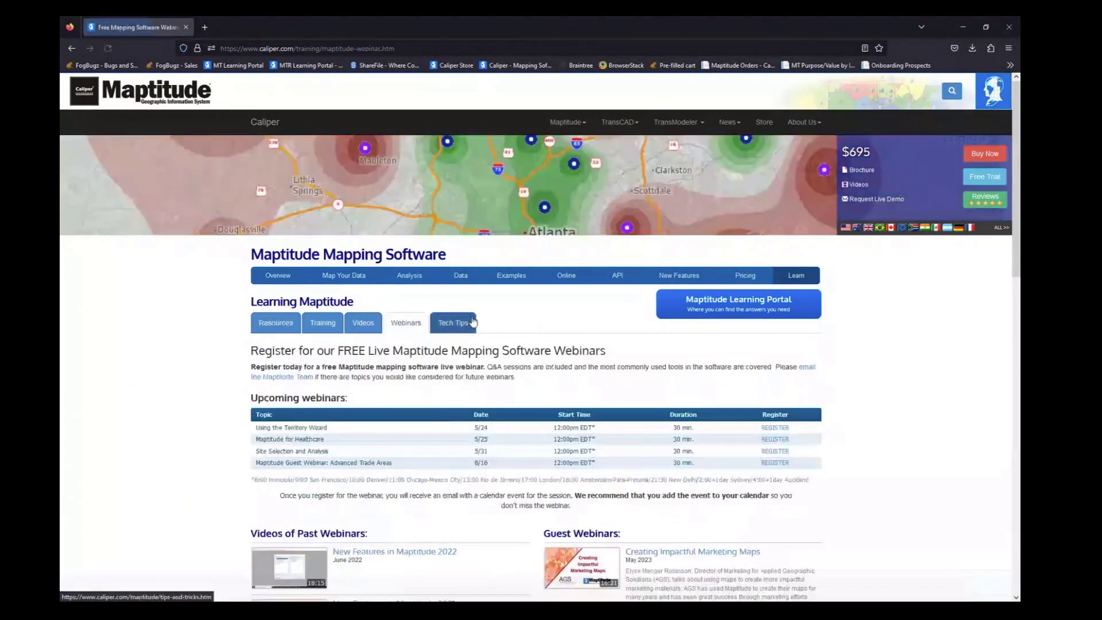
Step: Look through the past and guest webinar videos offered on the Maptitude webinars page
scroll(778, 379, down, 5)
scroll(779, 374, down, 1)
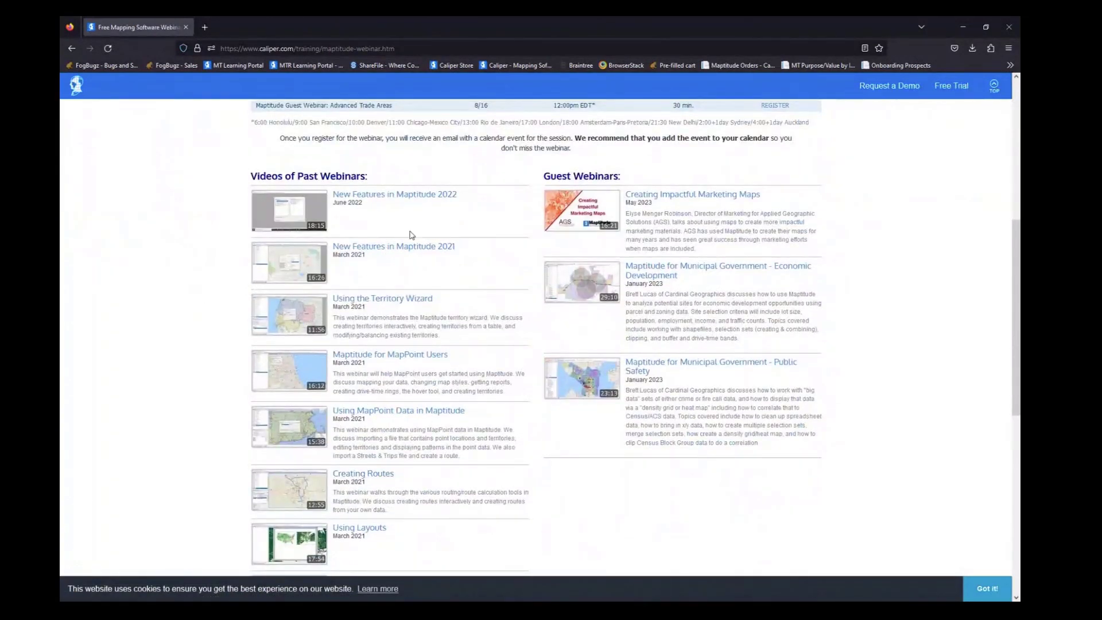
scroll(418, 310, down, 1)
scroll(417, 310, down, 3)
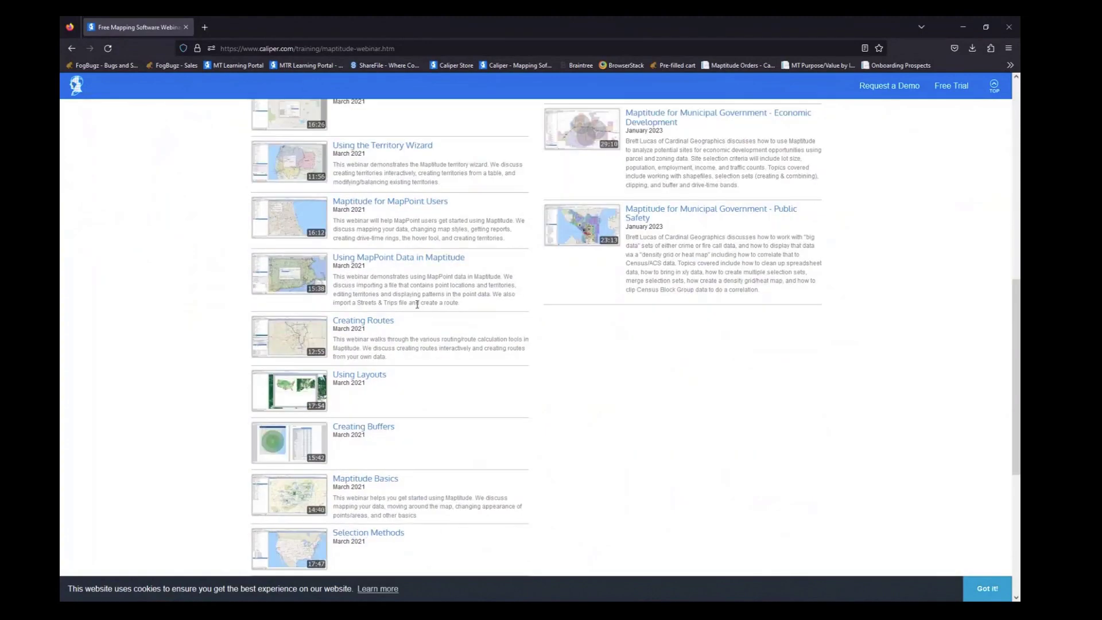
scroll(417, 310, up, 6)
click(288, 565)
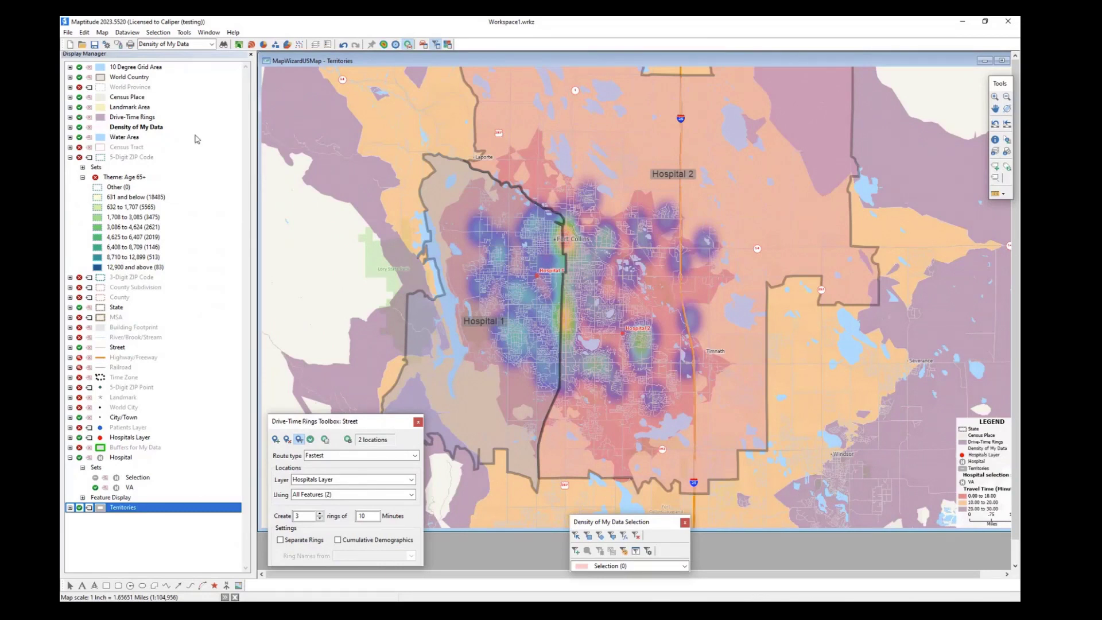
Step: Open the US Census Overlay aggregation settings in the drive-time rings' demographics configuration and review the included fields
click(139, 117)
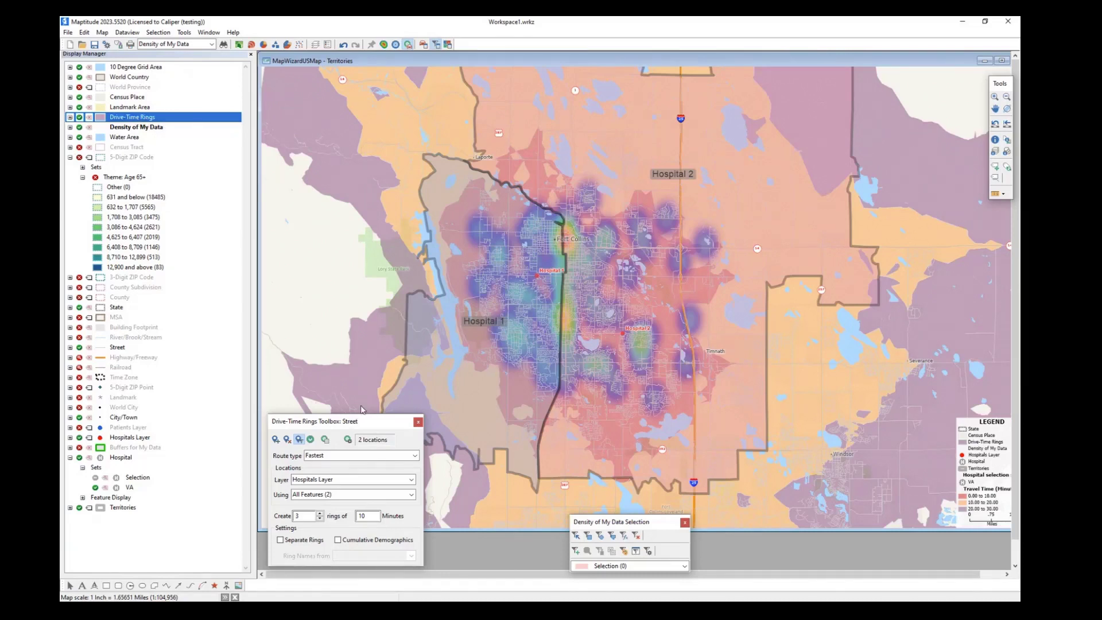
click(349, 440)
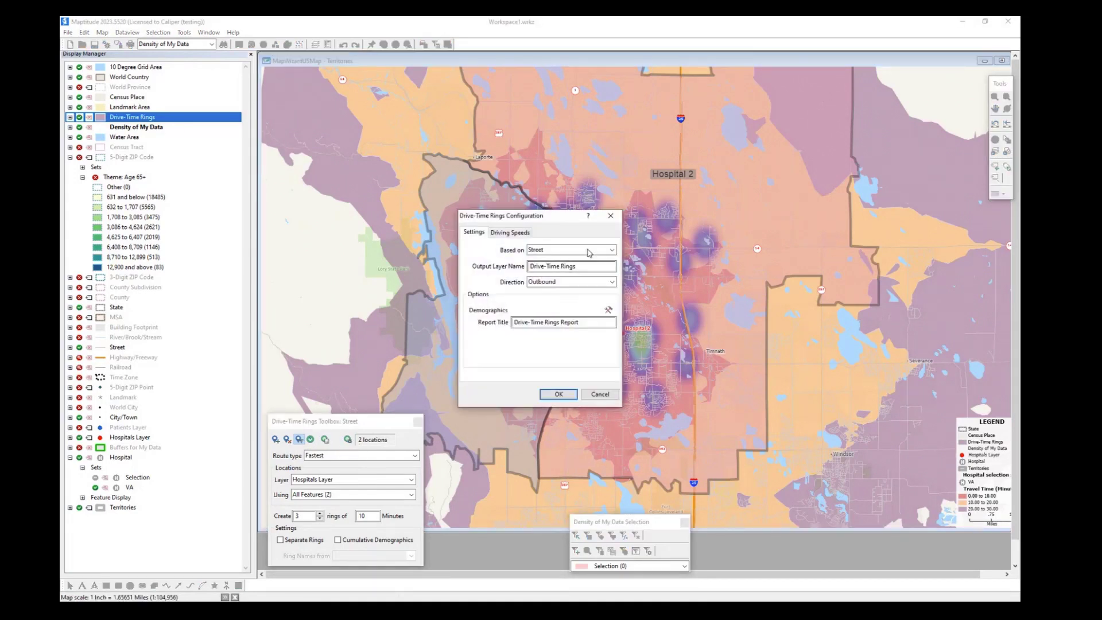
click(609, 313)
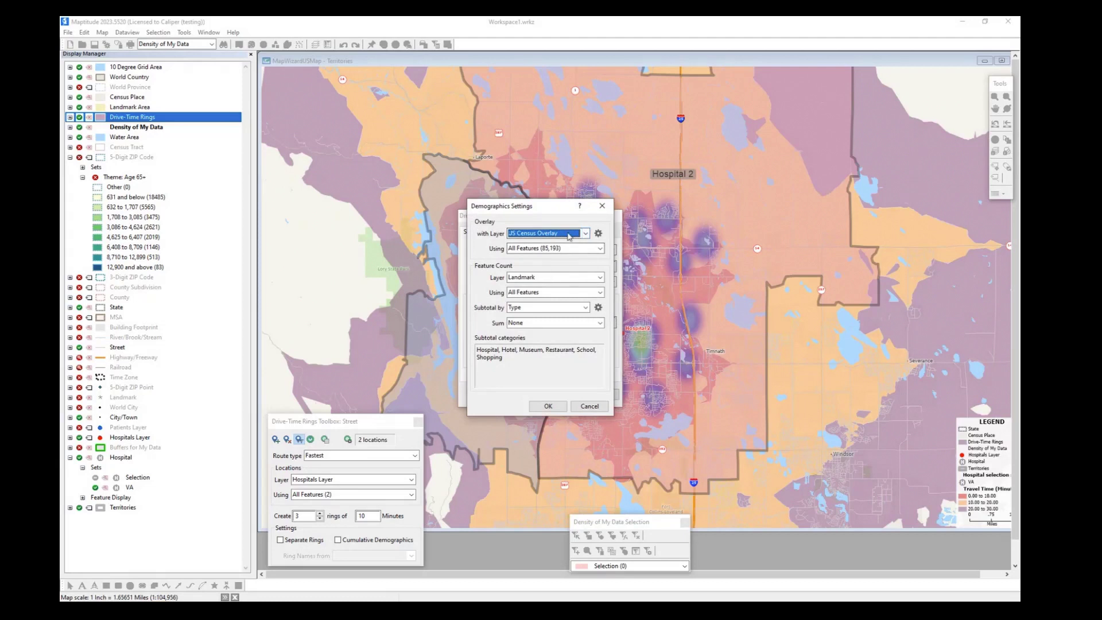
click(598, 234)
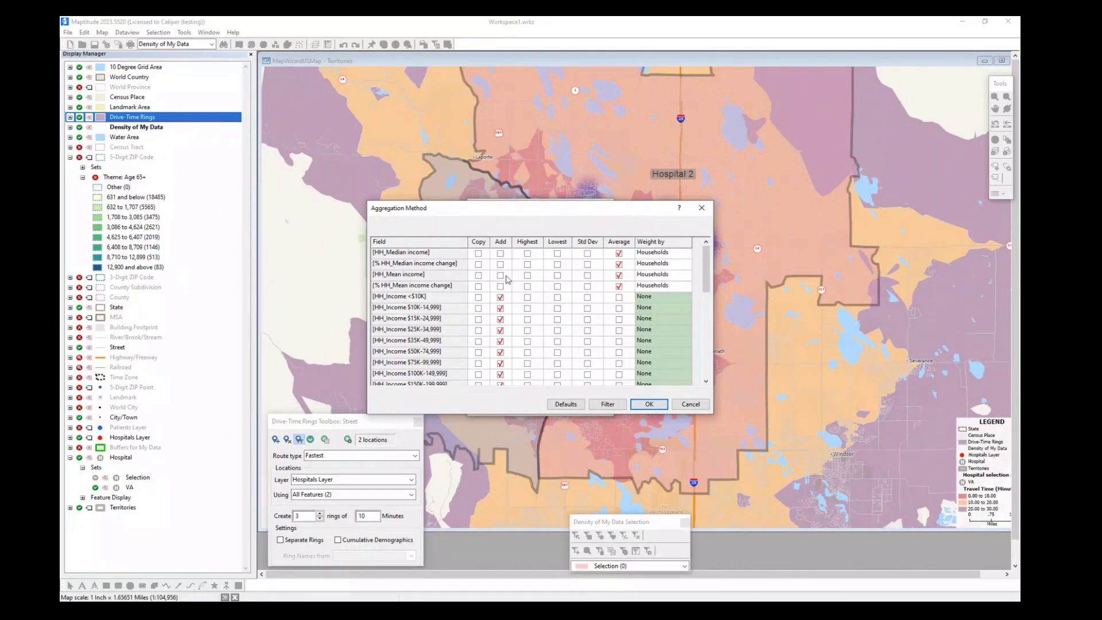
scroll(561, 327, down, 6)
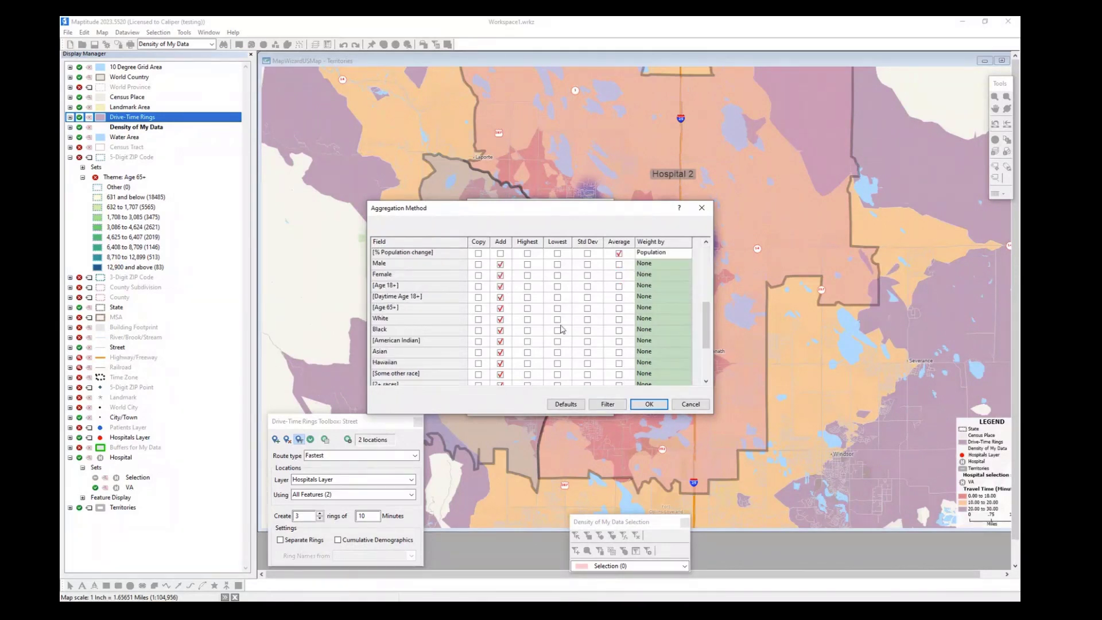
scroll(561, 325, down, 1)
scroll(561, 323, up, 3)
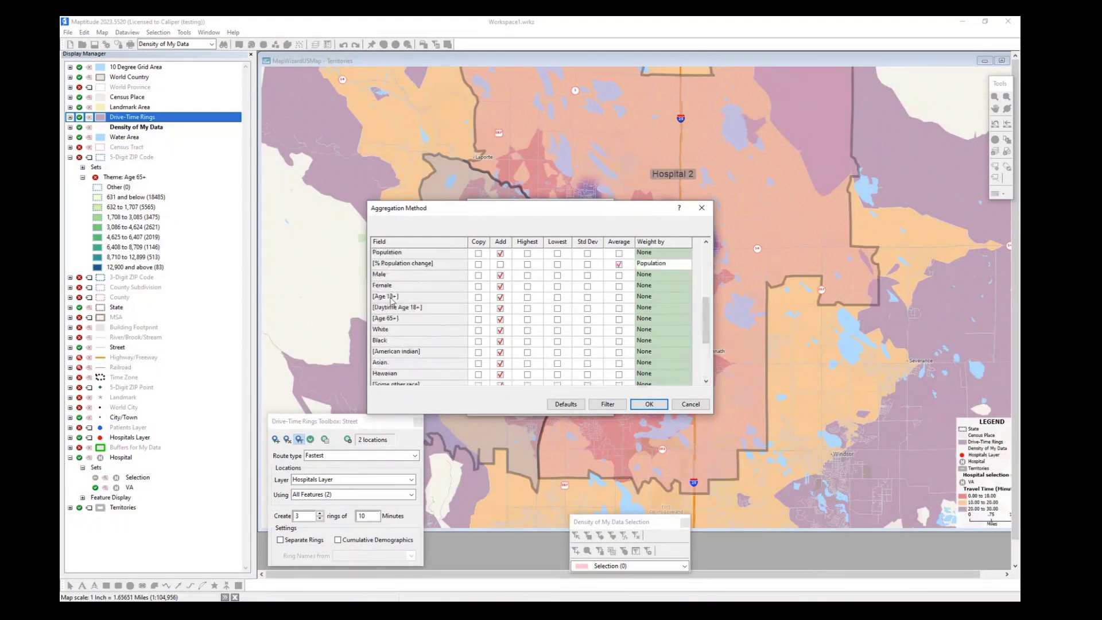
Step: Filter the available demographic fields by "age" and add Age 5 to 9 through Age 85+ to the selected fields
click(609, 405)
click(459, 370)
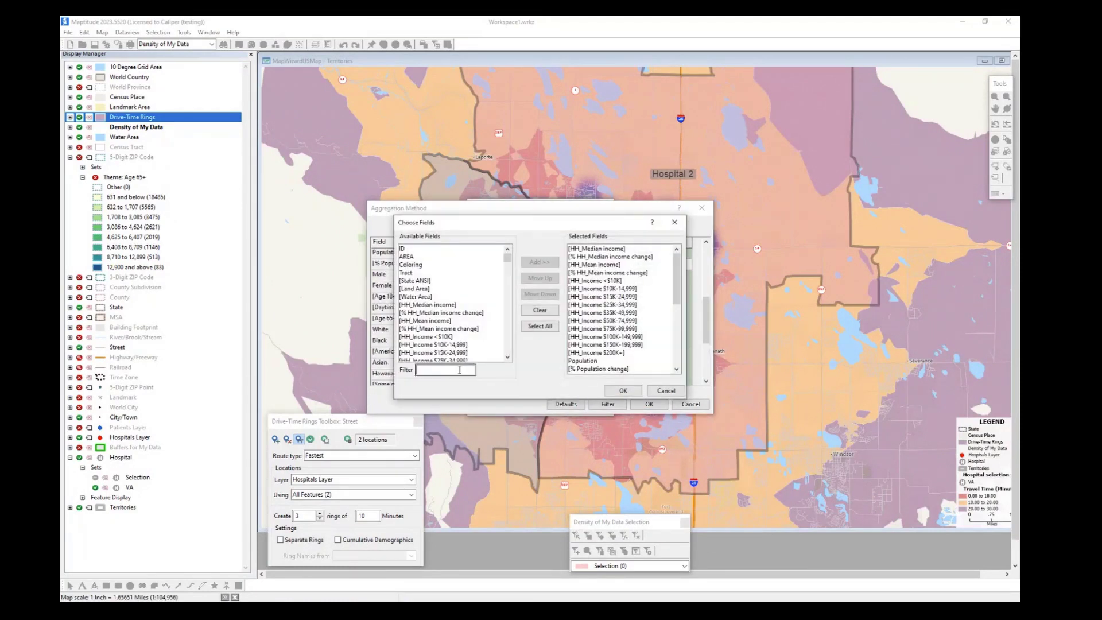
text(age)
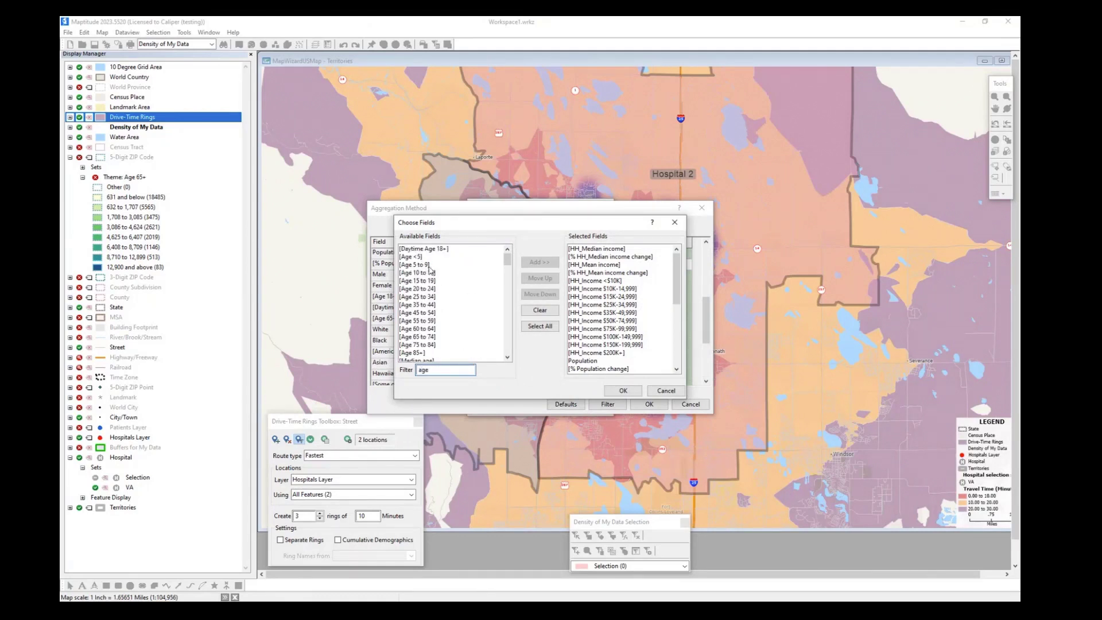
drag(430, 265, 458, 345)
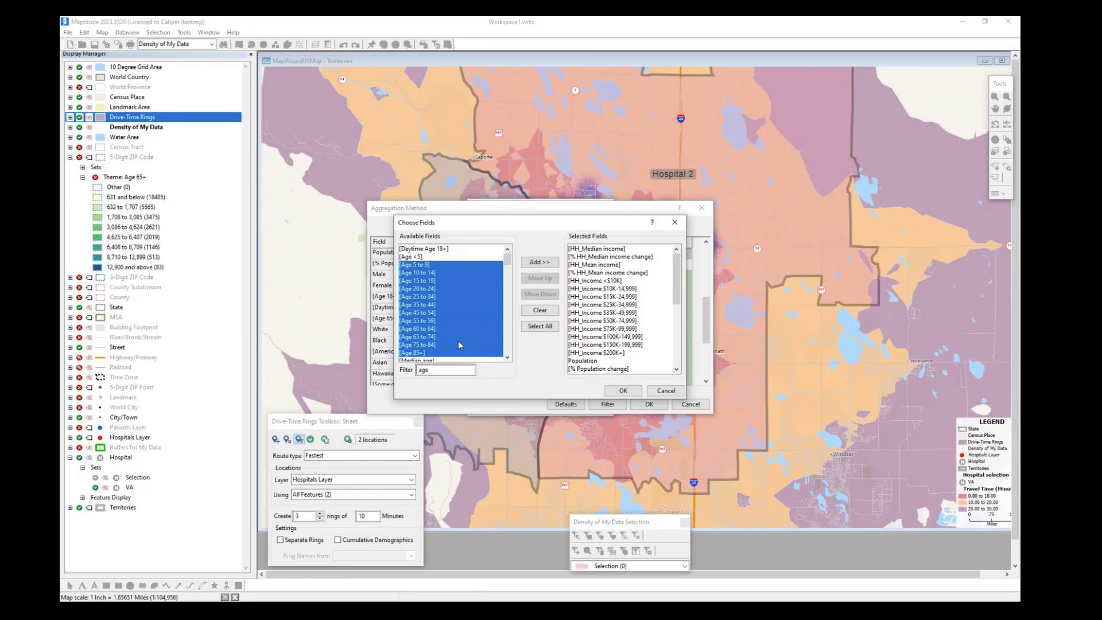
scroll(636, 280, down, 5)
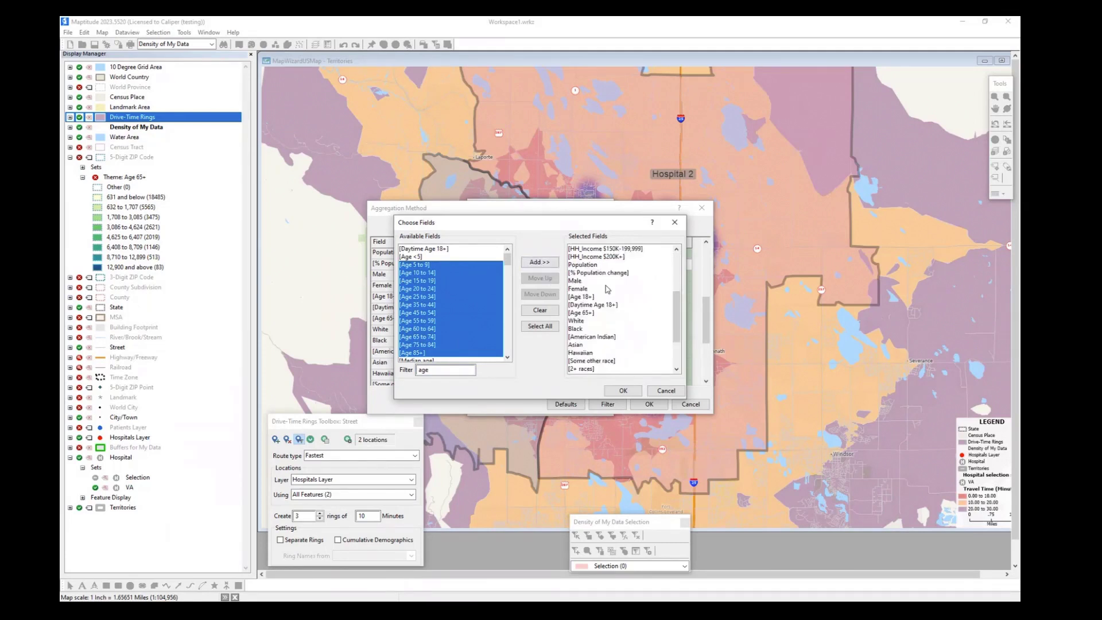
click(539, 262)
scroll(623, 322, down, 10)
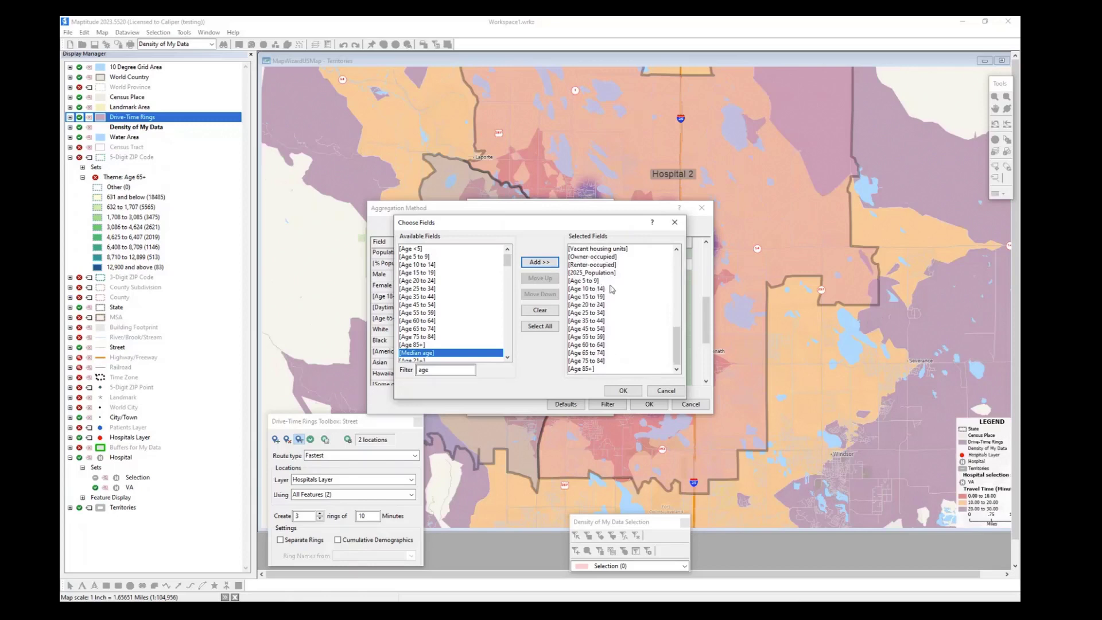
click(634, 391)
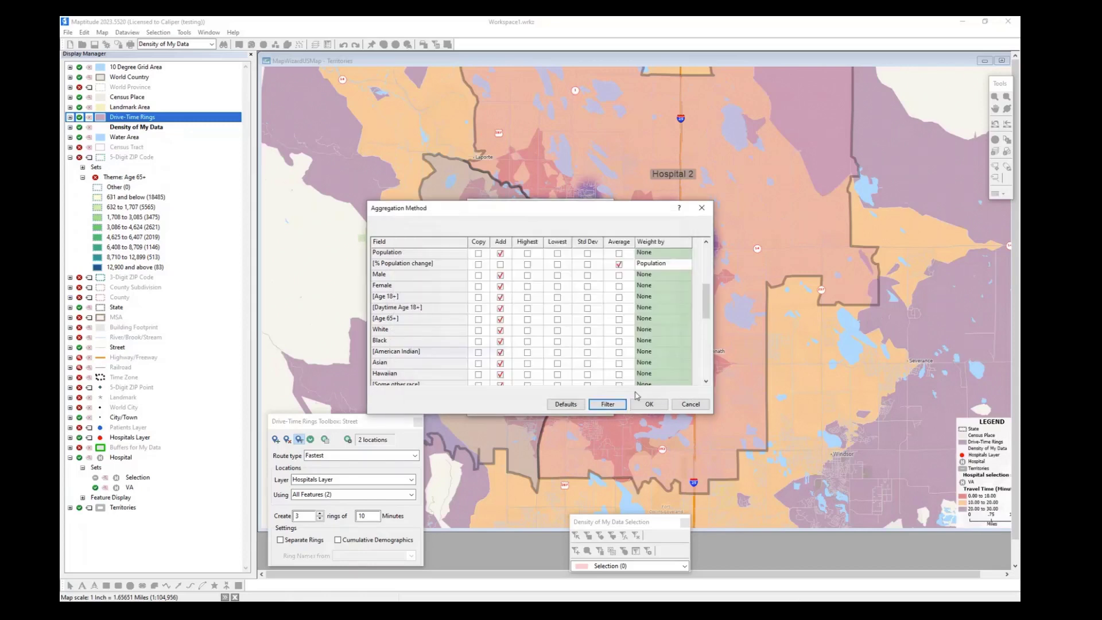
Step: Review the added age fields in the US Census Overlay aggregation list and leave it without applying the changes
scroll(542, 365, down, 7)
scroll(469, 303, up, 1)
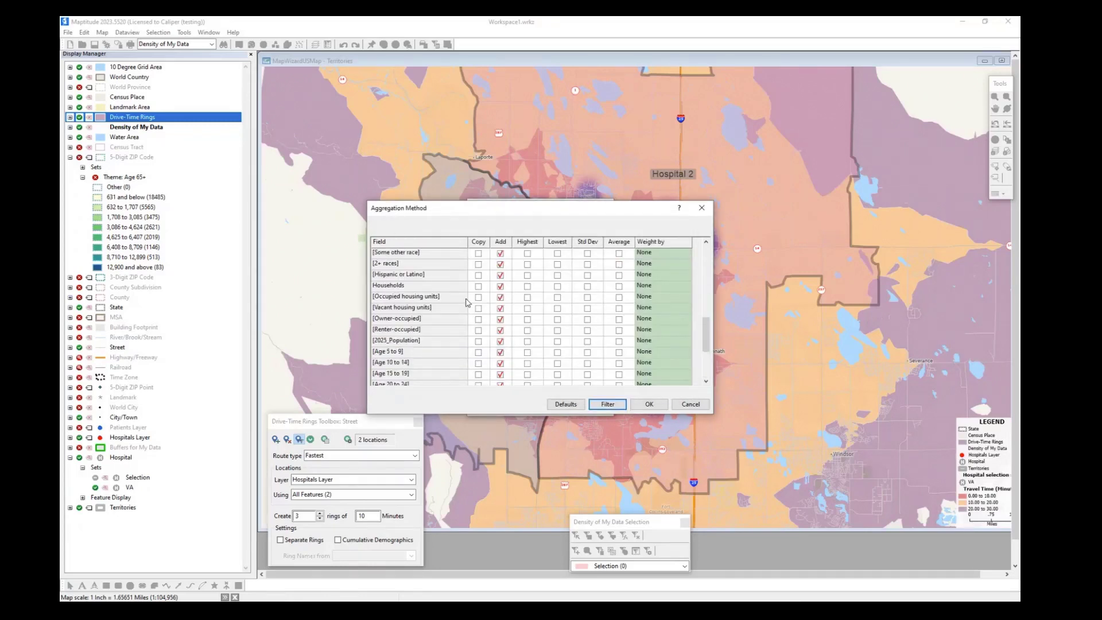
scroll(418, 348, up, 1)
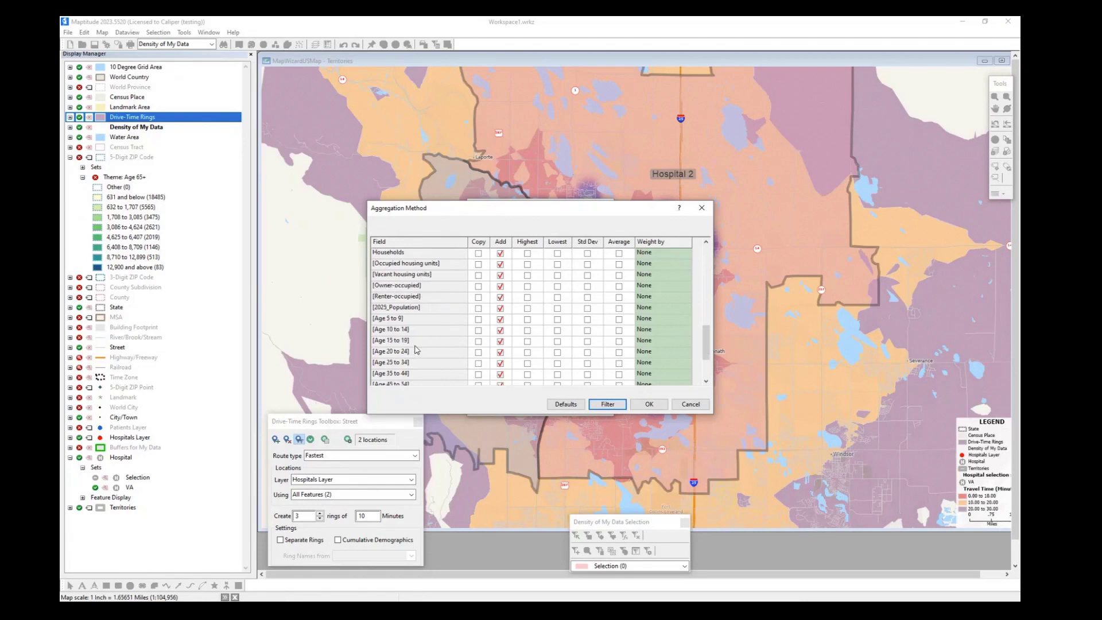
click(691, 404)
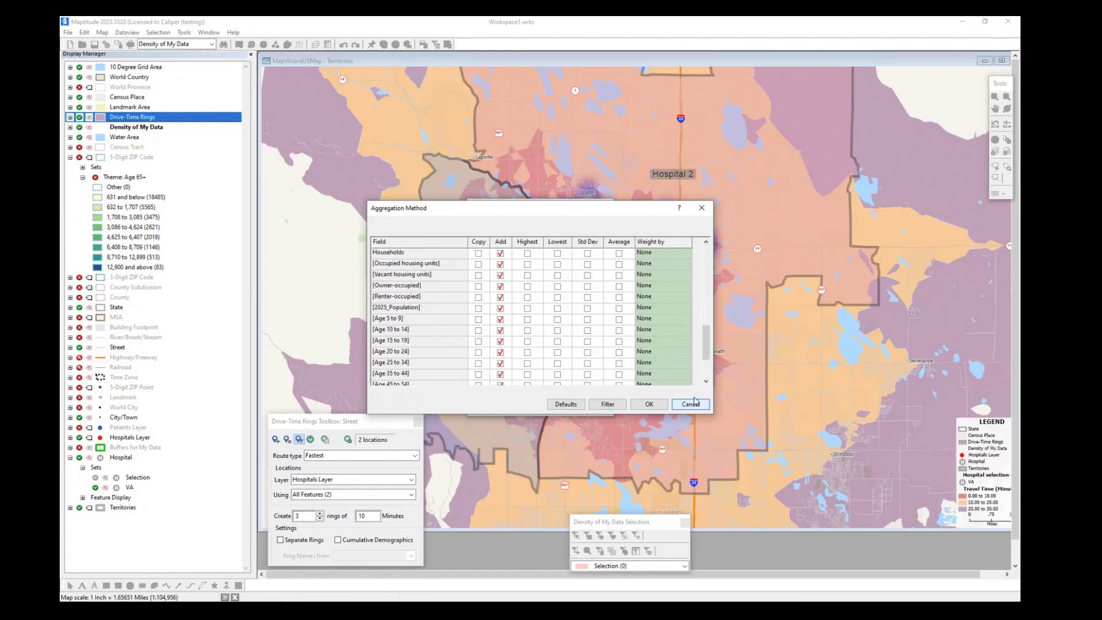
click(693, 404)
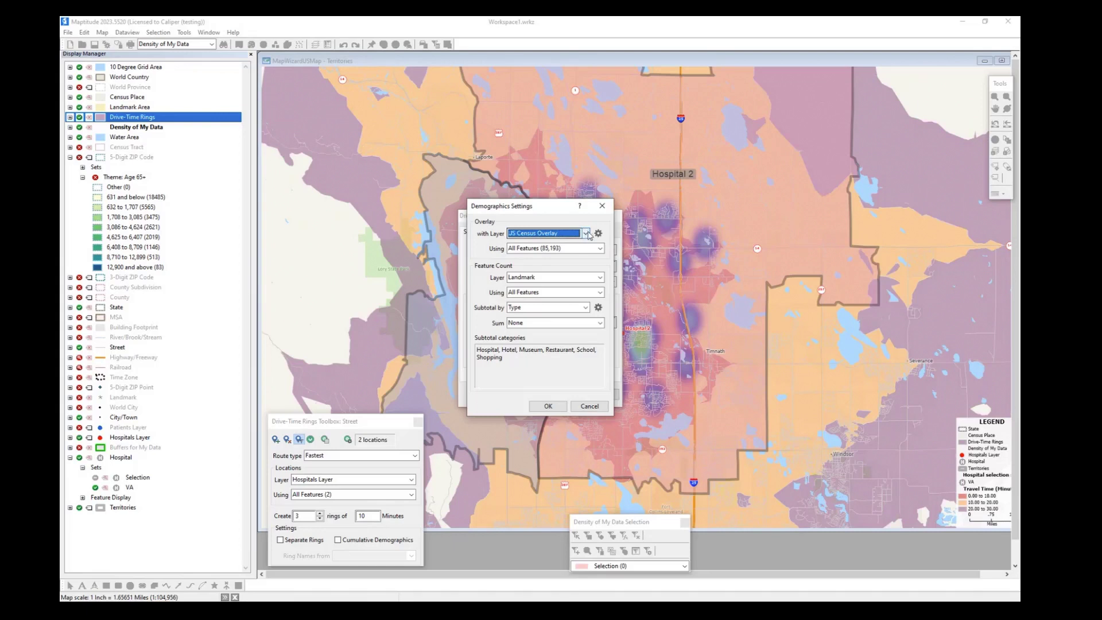
Step: Set the overlay layer in the demographics settings to Patients Layer
click(552, 240)
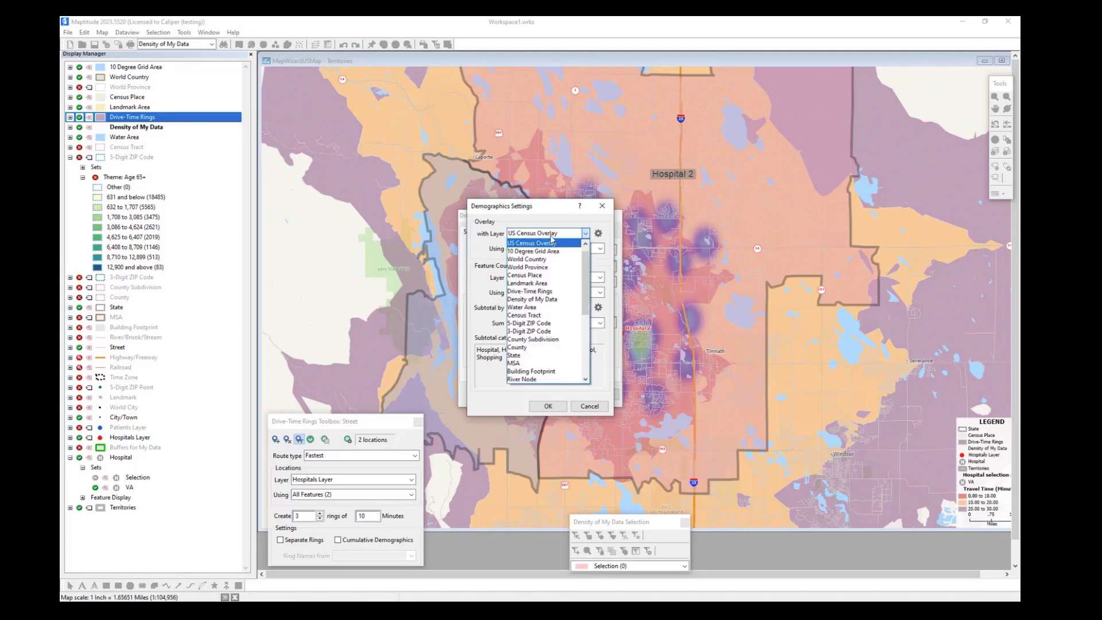
scroll(568, 354, down, 5)
scroll(566, 354, down, 1)
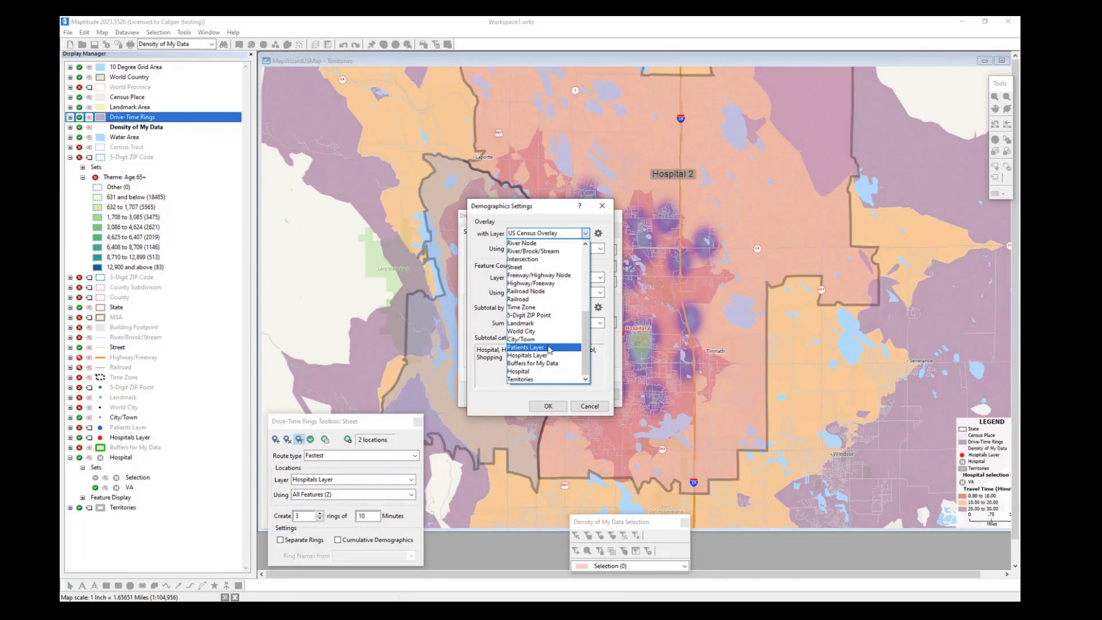
click(549, 348)
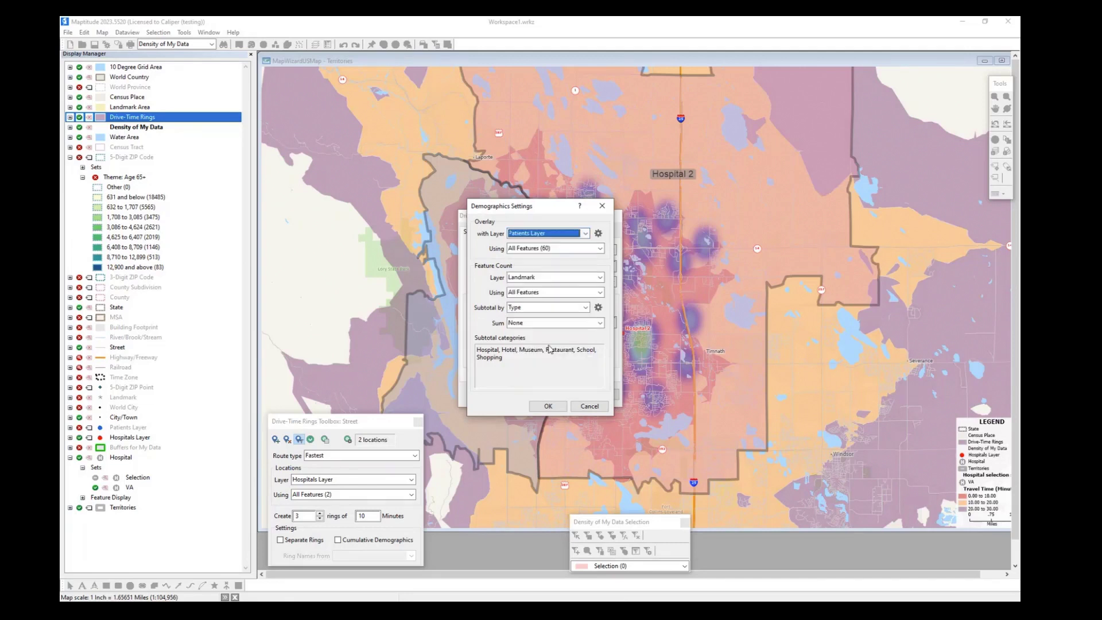
Step: Clear the Add and Average aggregation for the Patient ID and ZIP Code fields and apply the drive-time rings configuration
click(599, 234)
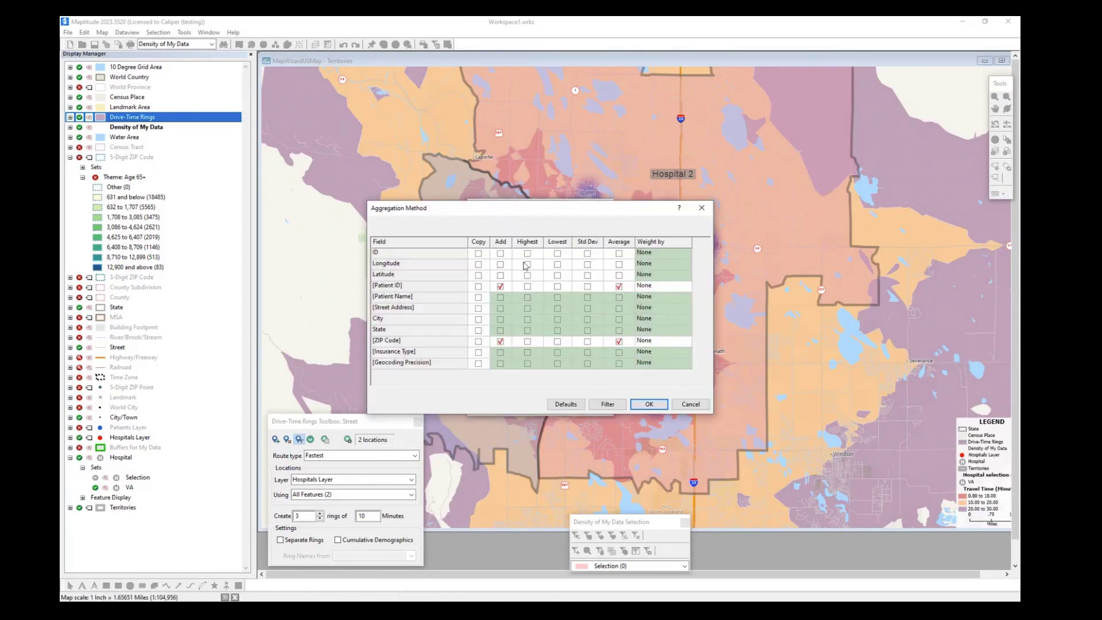
click(500, 344)
click(503, 285)
click(619, 287)
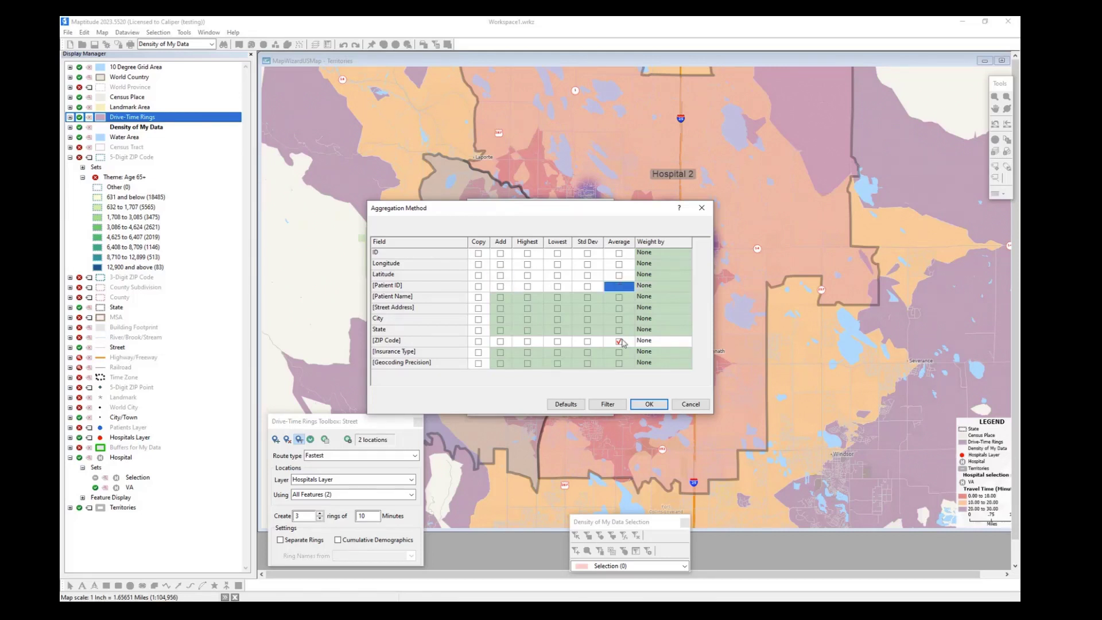
click(620, 342)
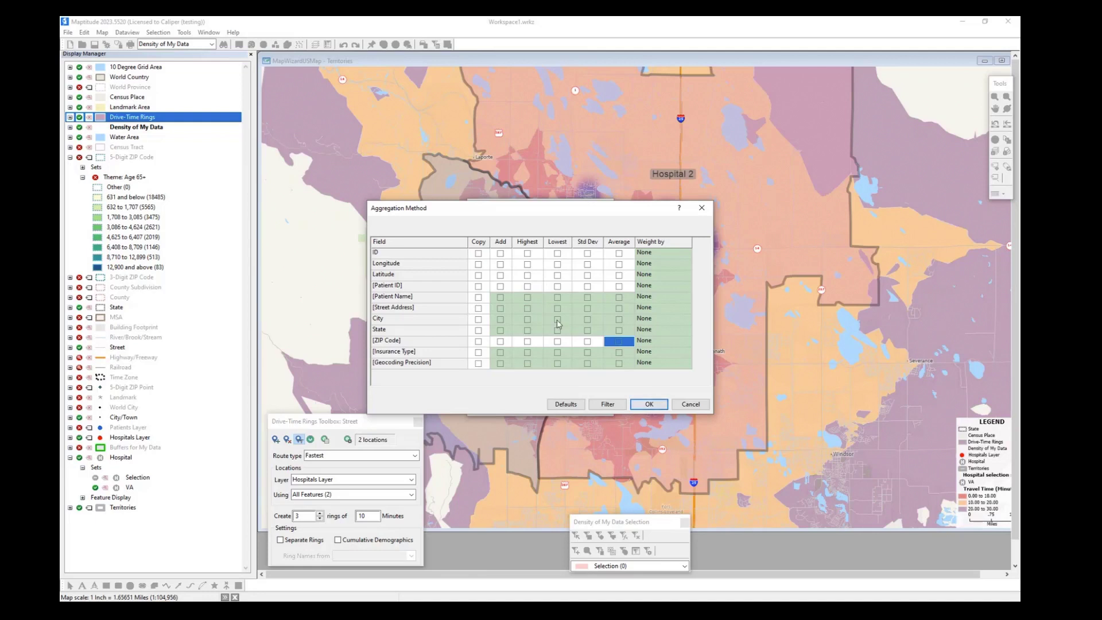
click(661, 405)
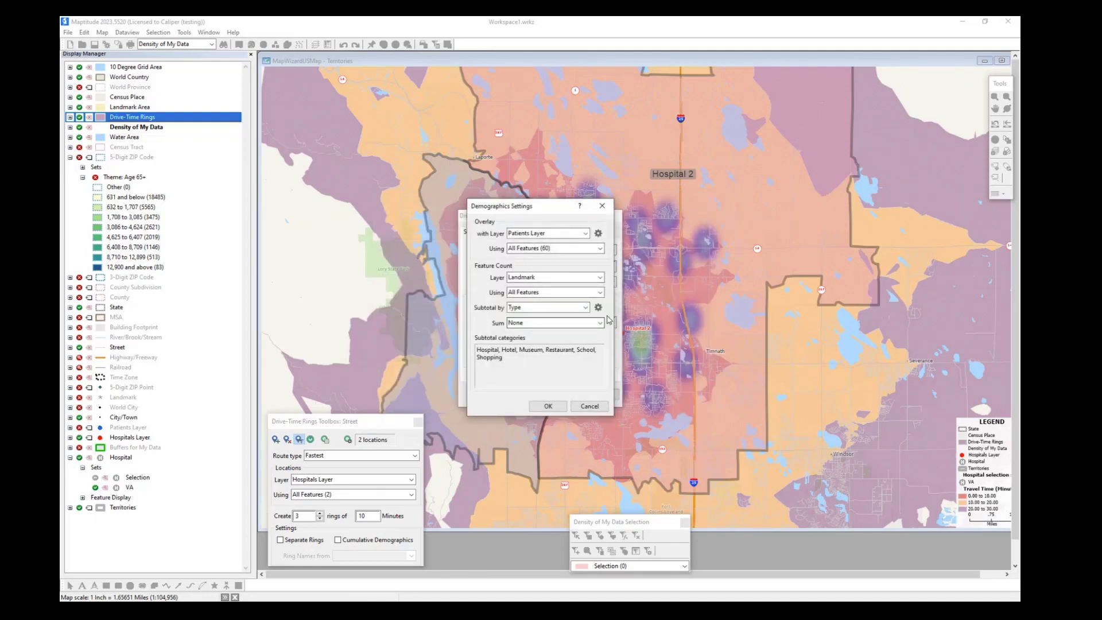
click(548, 408)
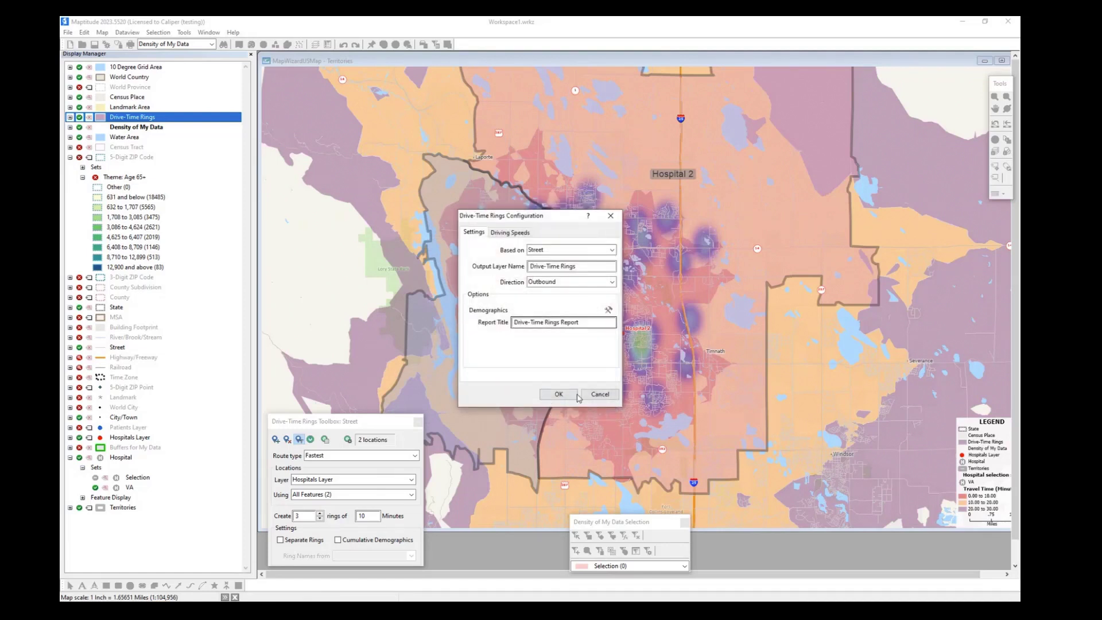
click(568, 397)
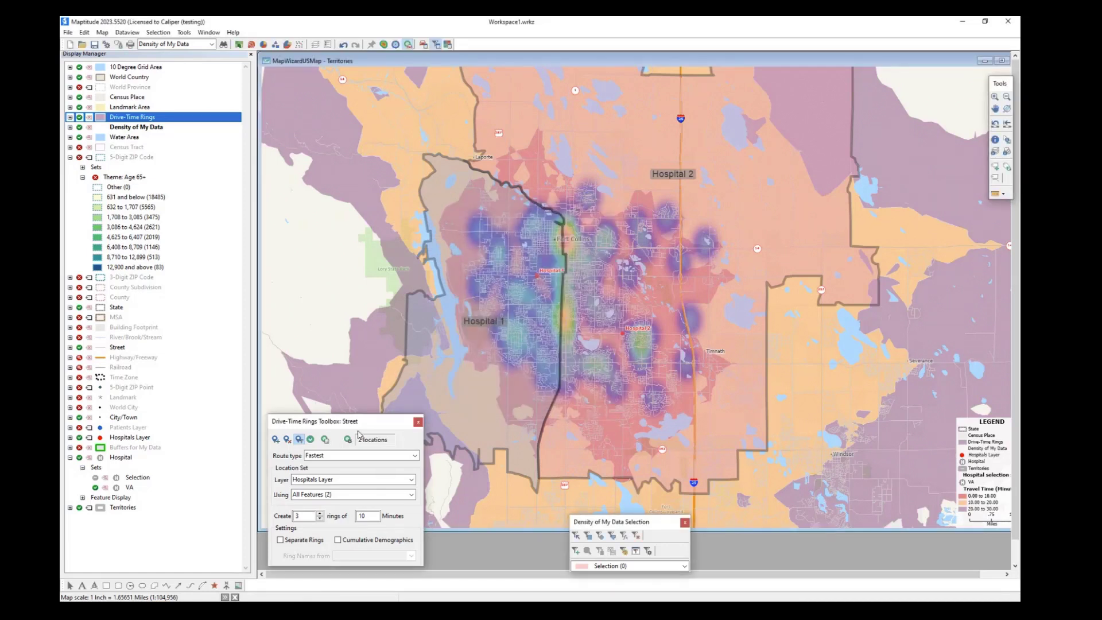
Step: Generate the Drive-Time Rings Report, review its attribute table on page 2, and return to the rings overlay dataview
click(325, 440)
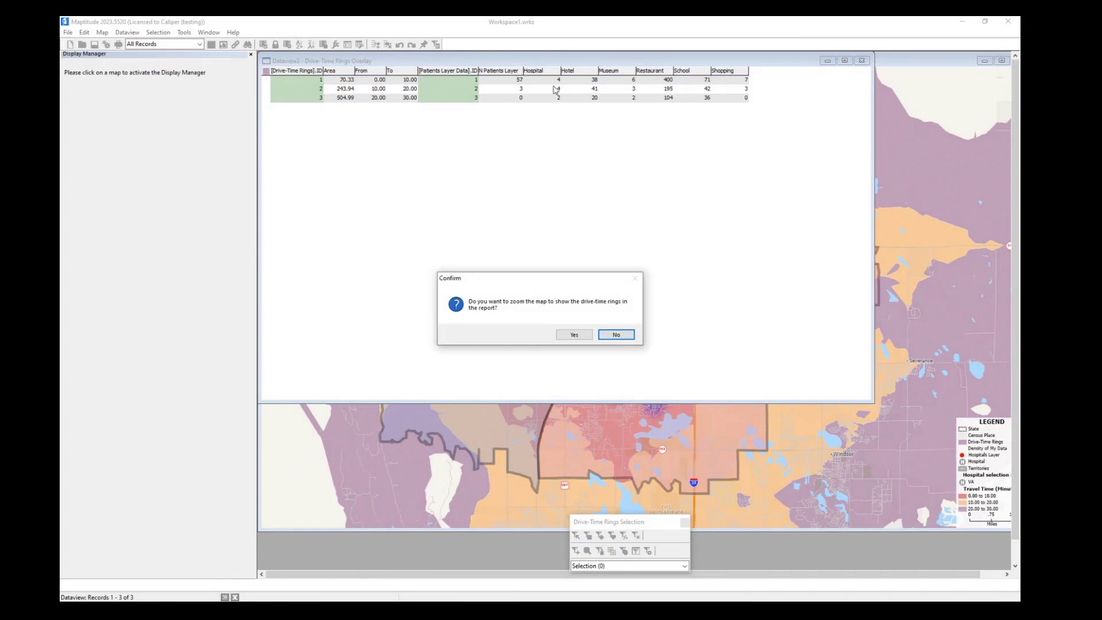
click(615, 335)
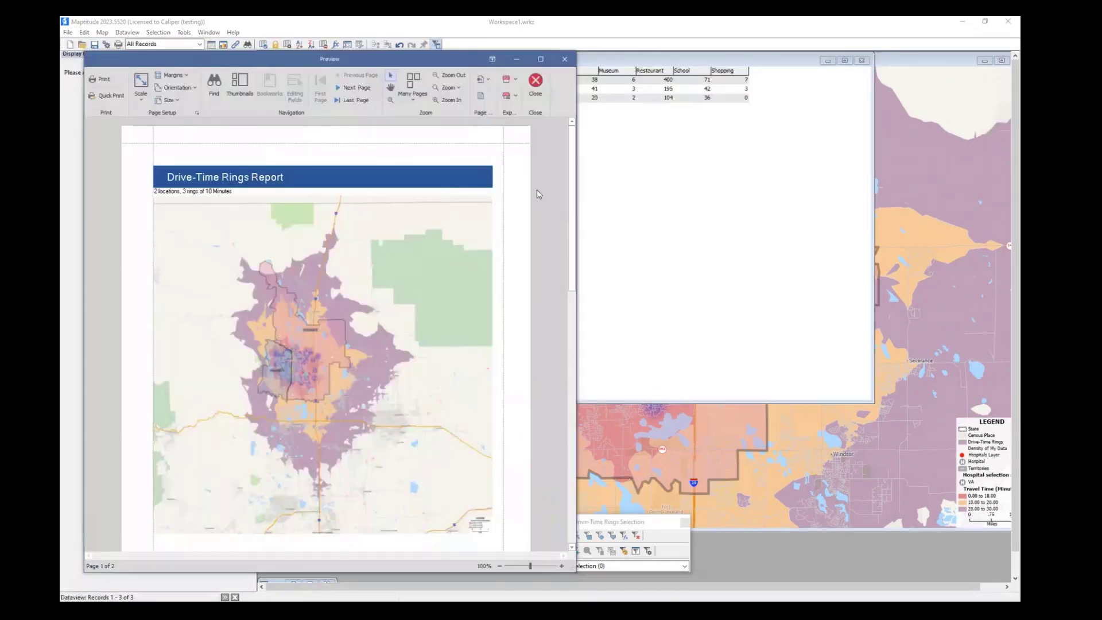
scroll(399, 362, down, 6)
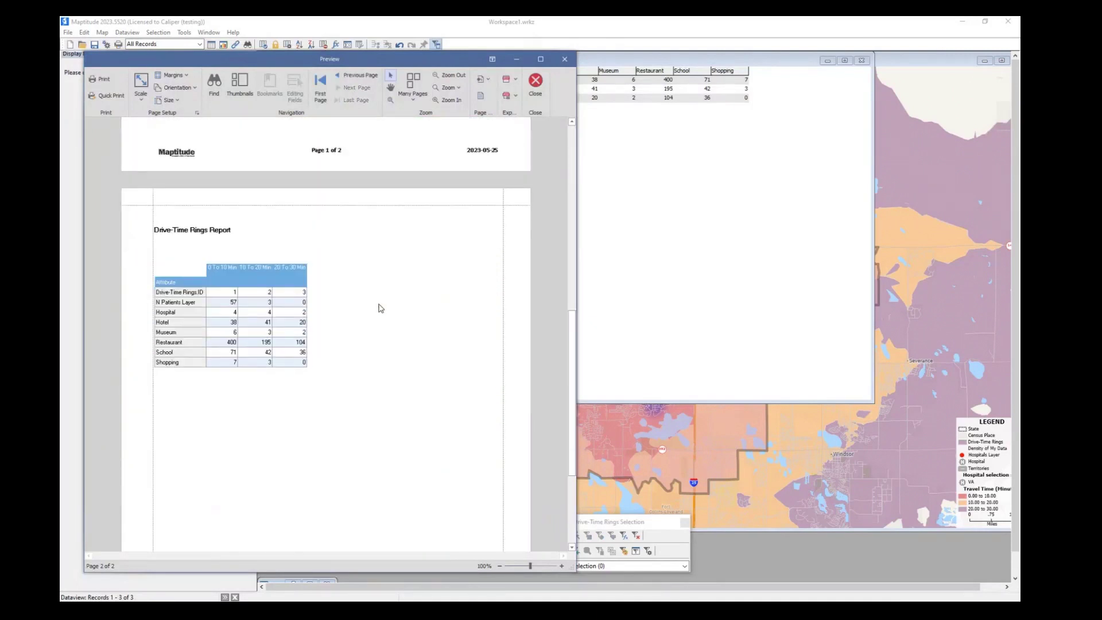
click(661, 280)
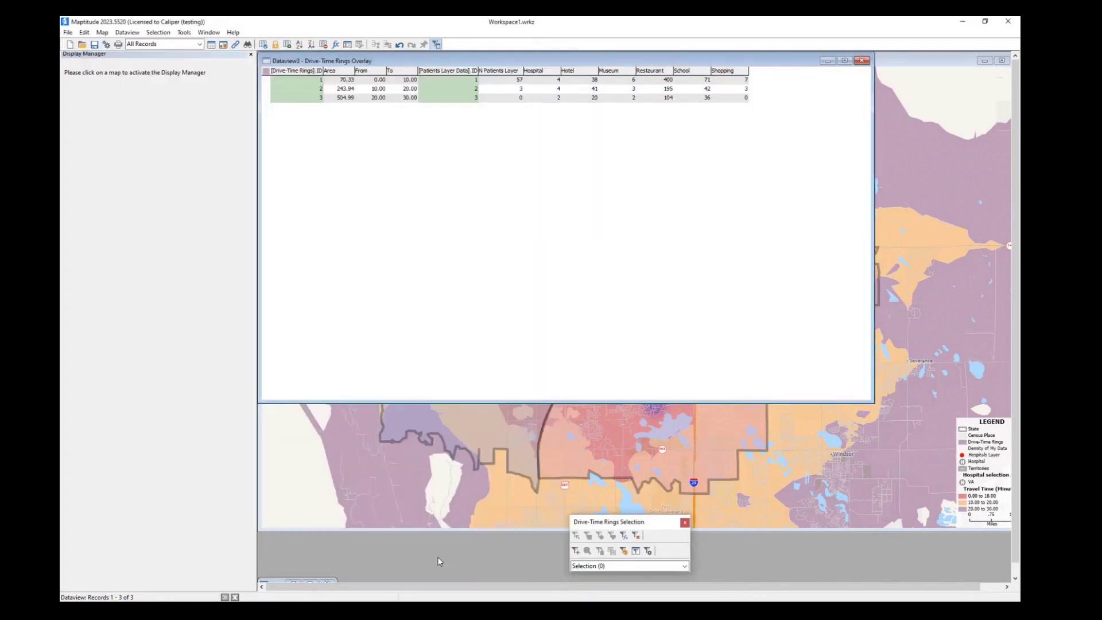